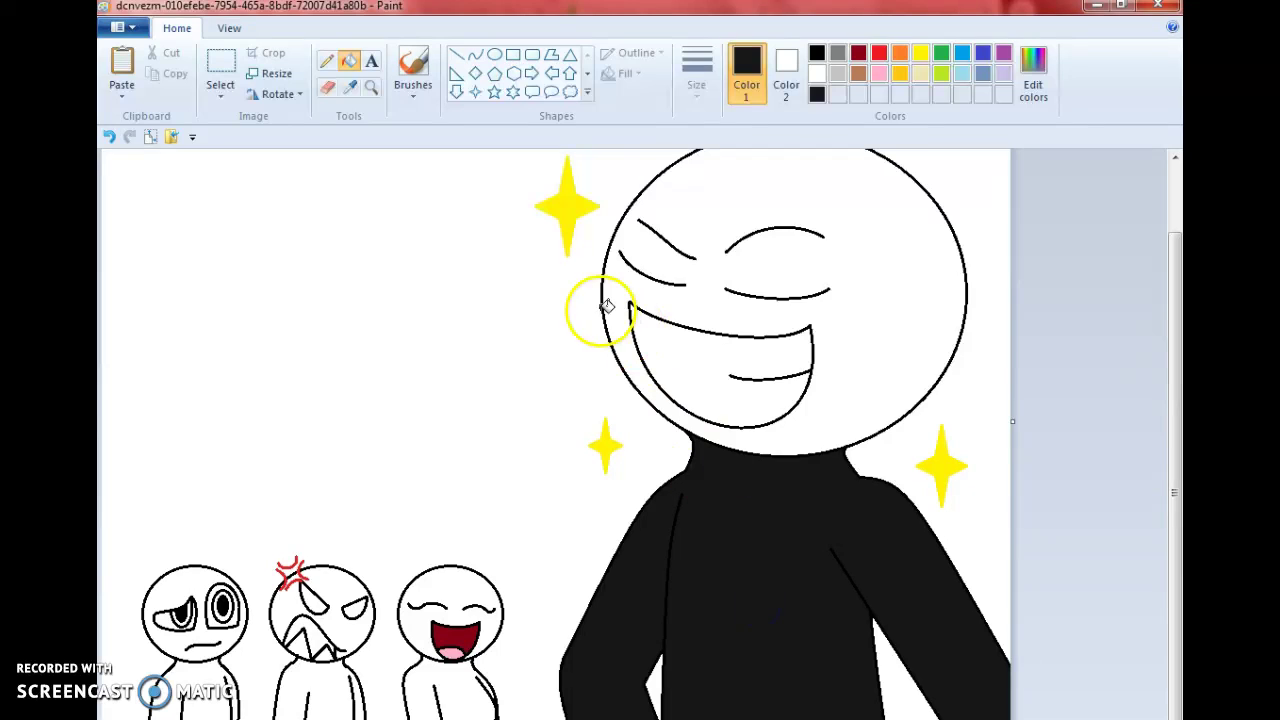
Fill the large figure's head with the body's near-black color and set Color 1 to bright red from the basic colors.
click(882, 358)
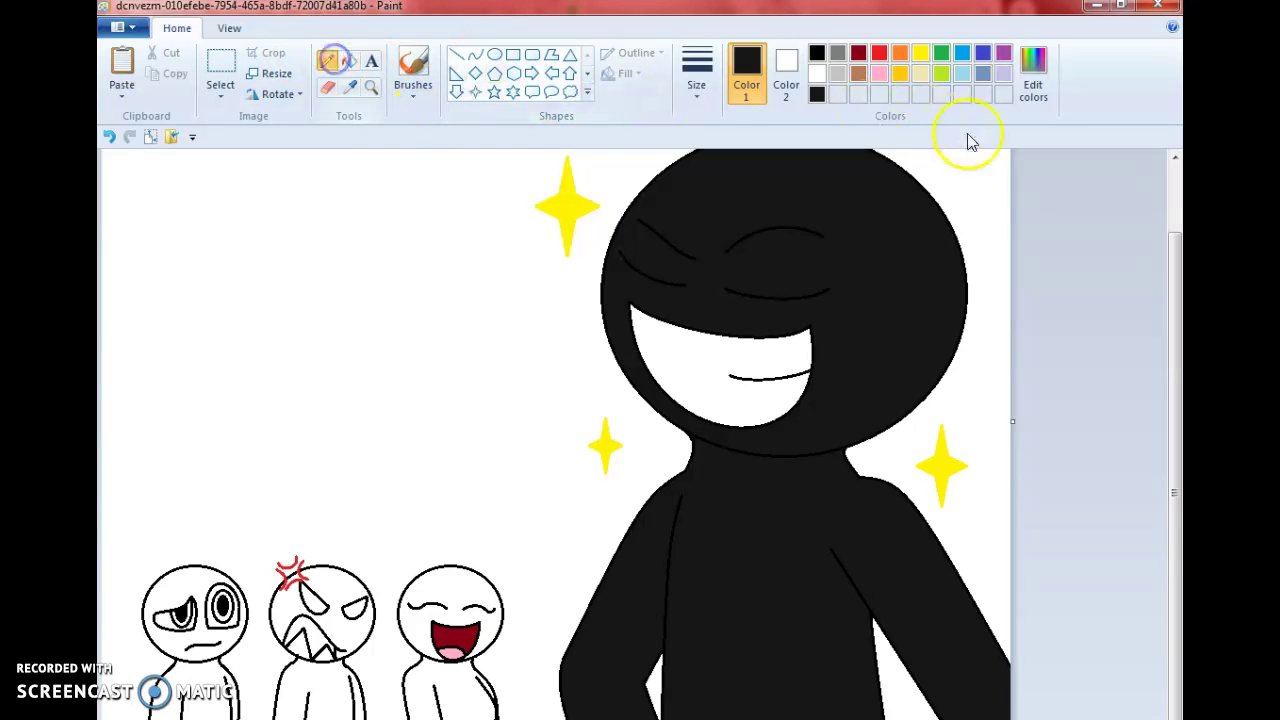
click(1034, 86)
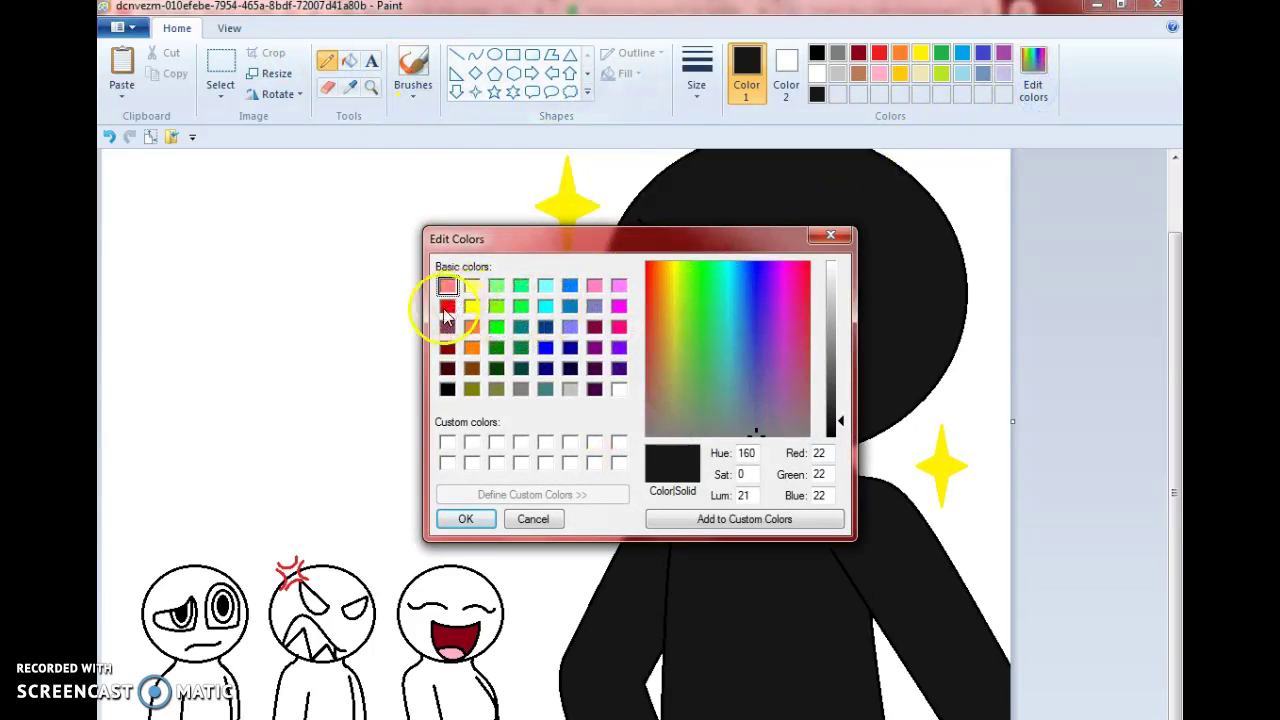
click(447, 306)
click(489, 518)
Draw red pencil strokes at the thickest line size to close the open ends of both eyes on the large figure.
click(698, 90)
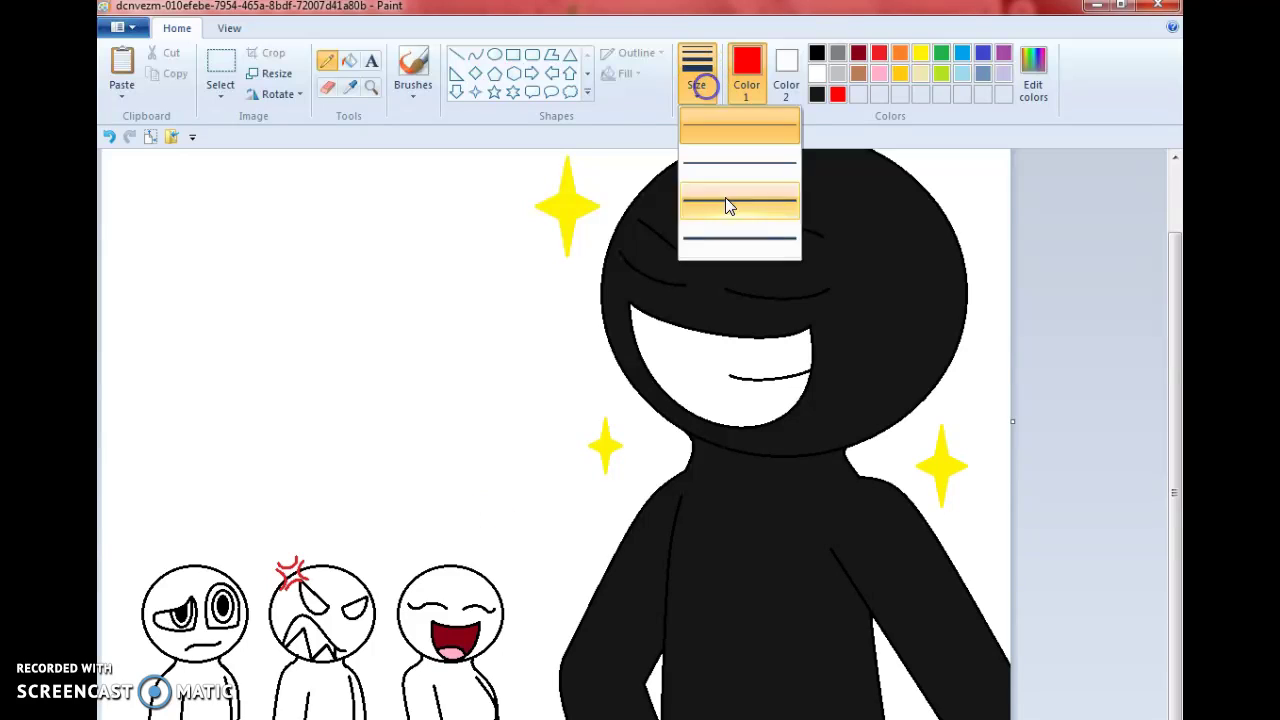
click(731, 248)
click(731, 247)
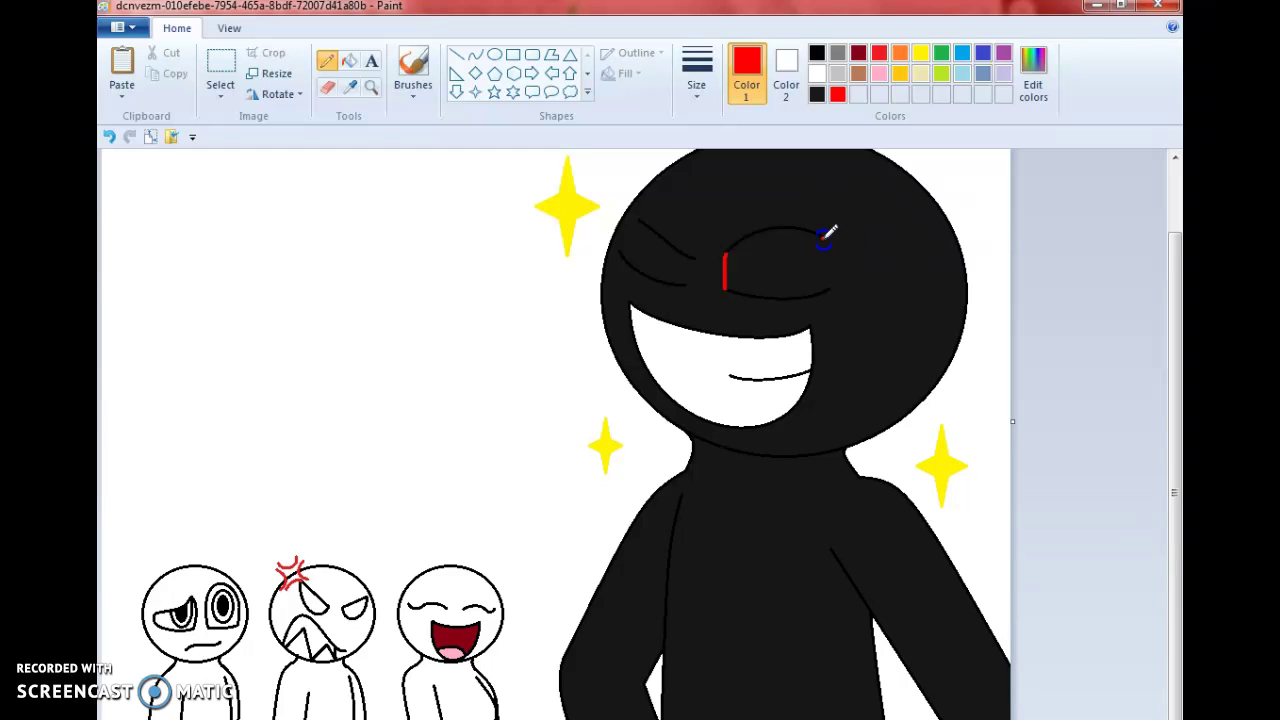
click(663, 237)
drag(632, 252, 625, 245)
Try to fill the large figure's narrow eye with red, and undo the fill.
click(348, 62)
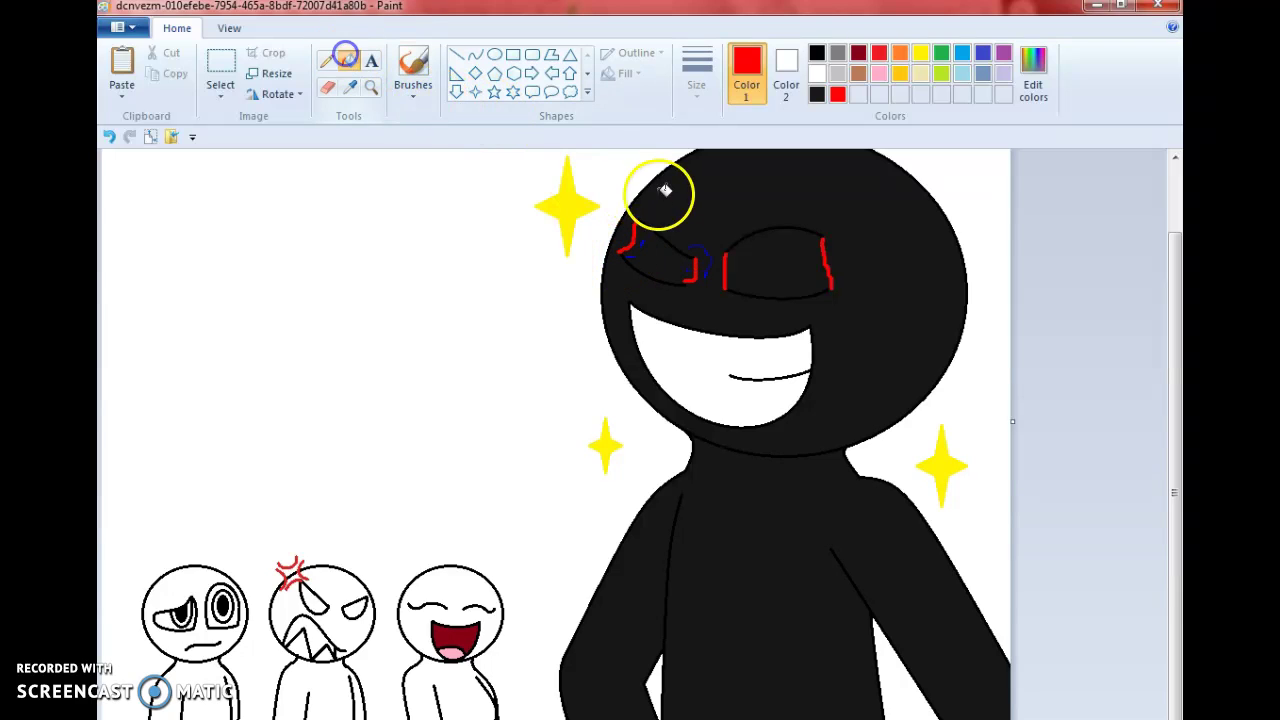
click(654, 251)
click(475, 54)
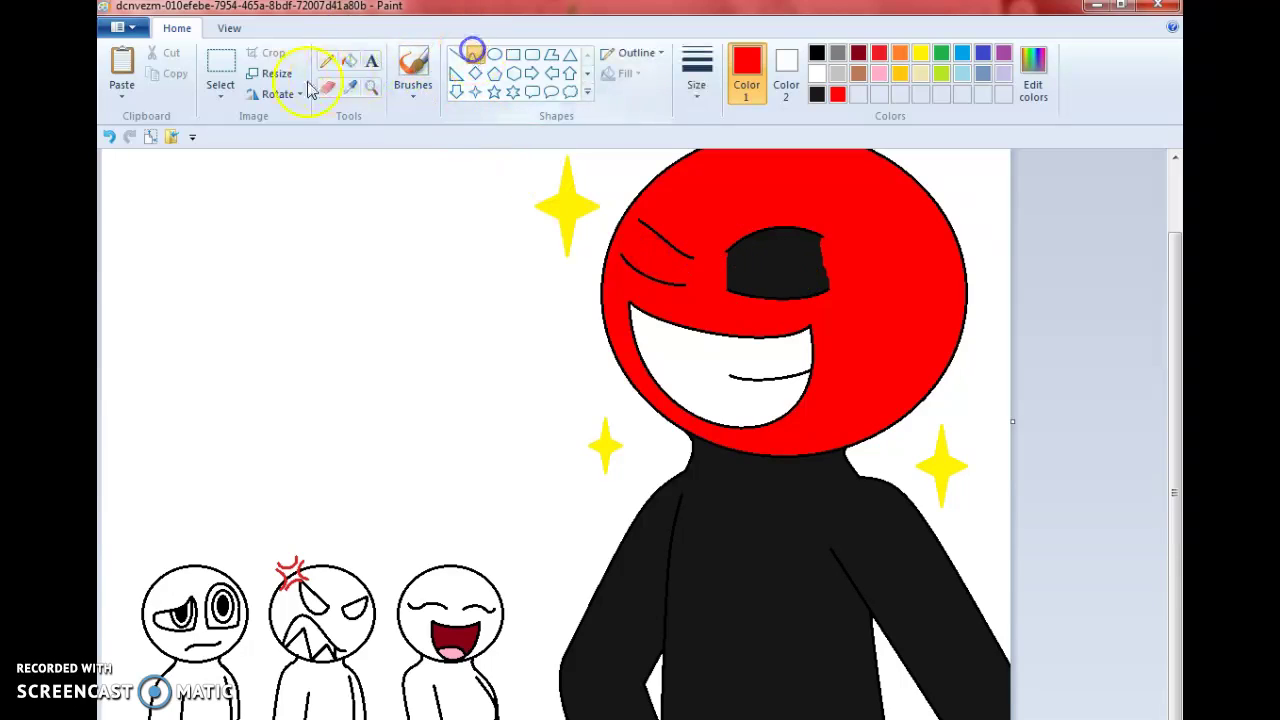
click(109, 136)
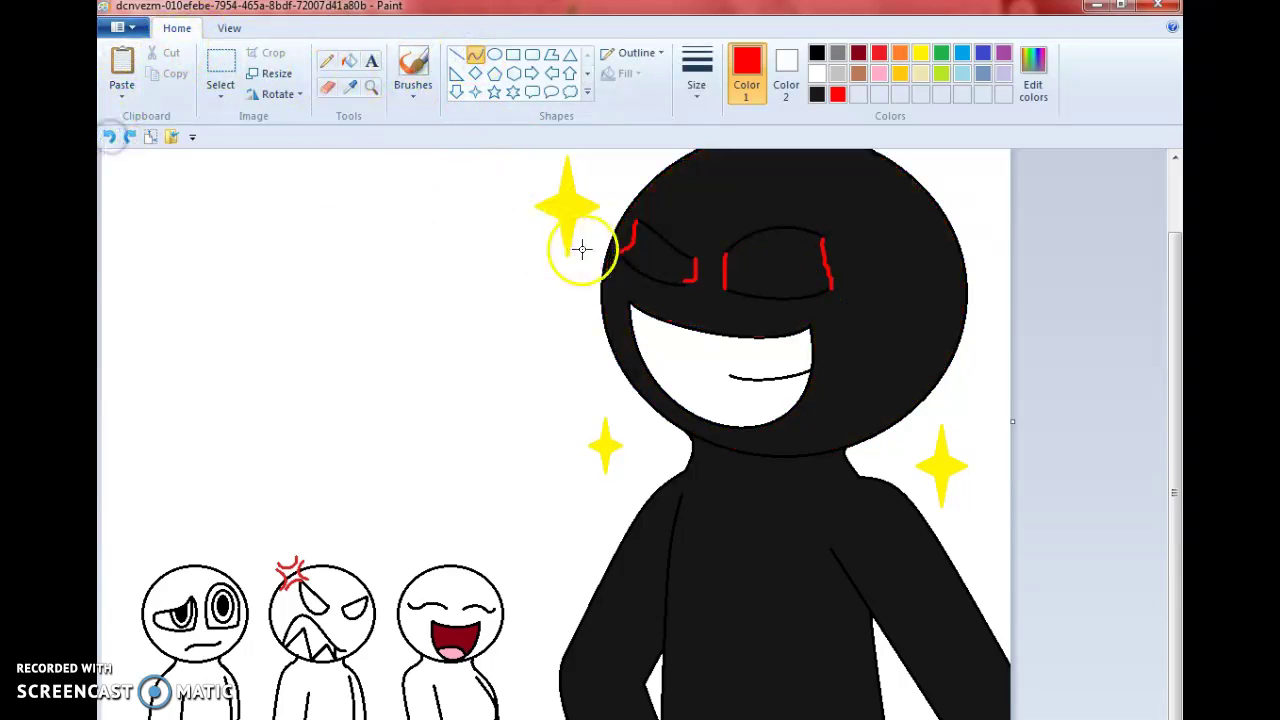
Try to seal the narrow eye's outline with a red curve and refill it, and undo all the red work on the eyes.
drag(663, 265, 636, 222)
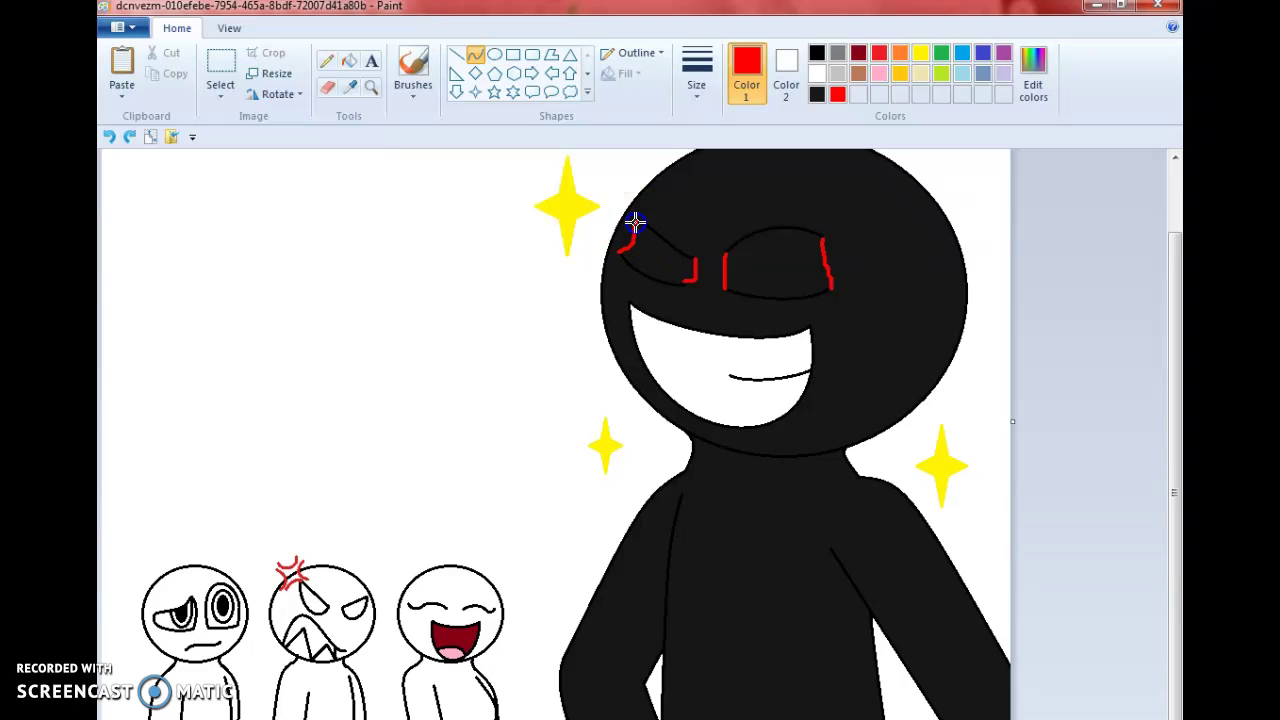
drag(646, 230, 646, 230)
click(344, 62)
click(646, 264)
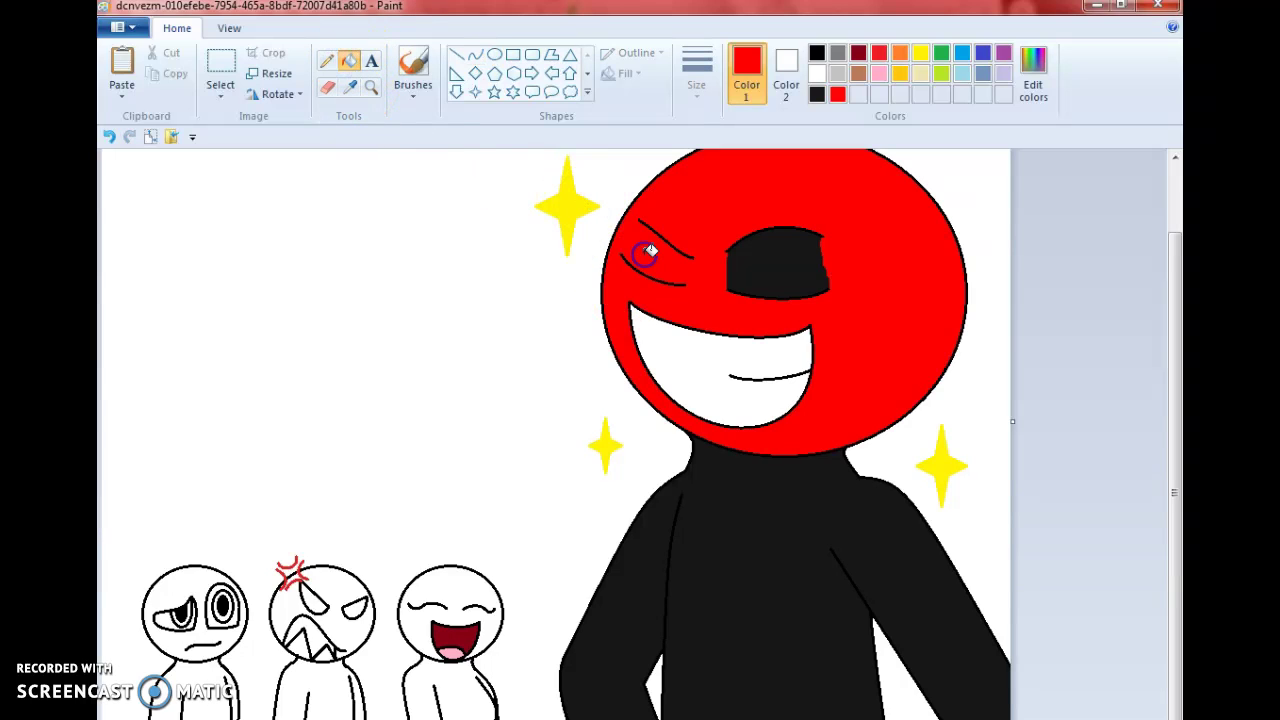
right_click(714, 186)
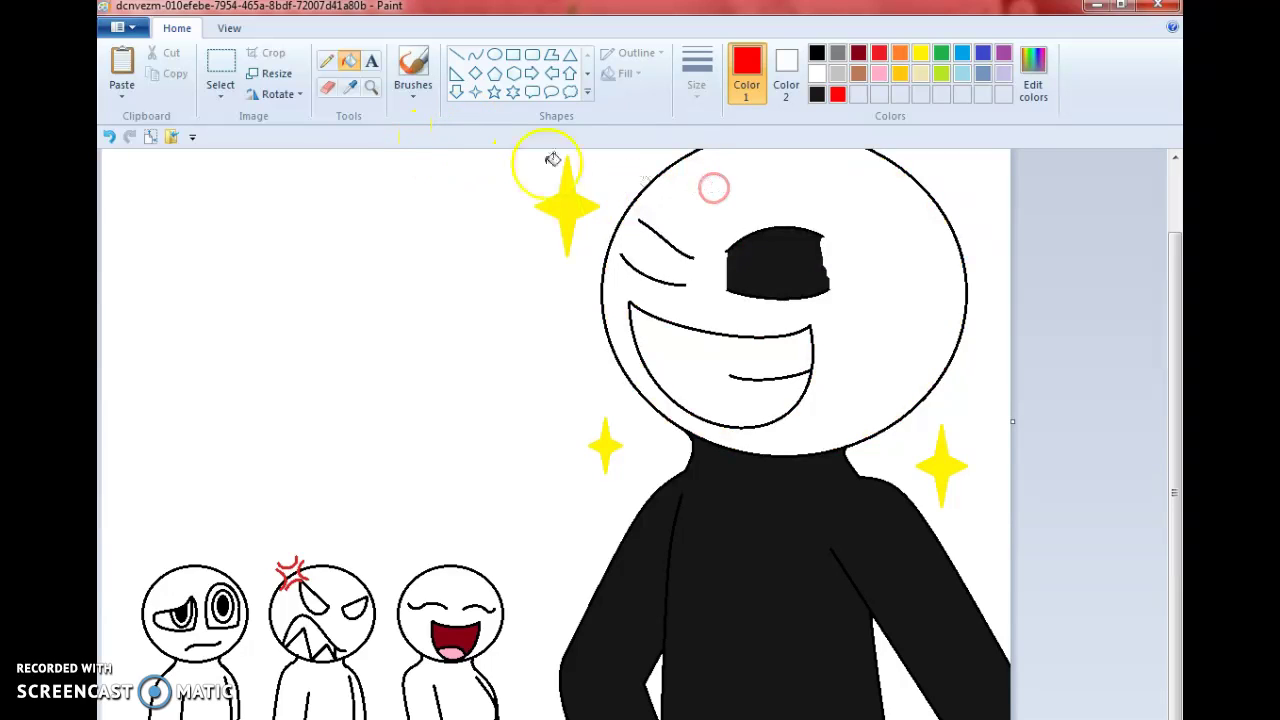
click(110, 137)
click(110, 137)
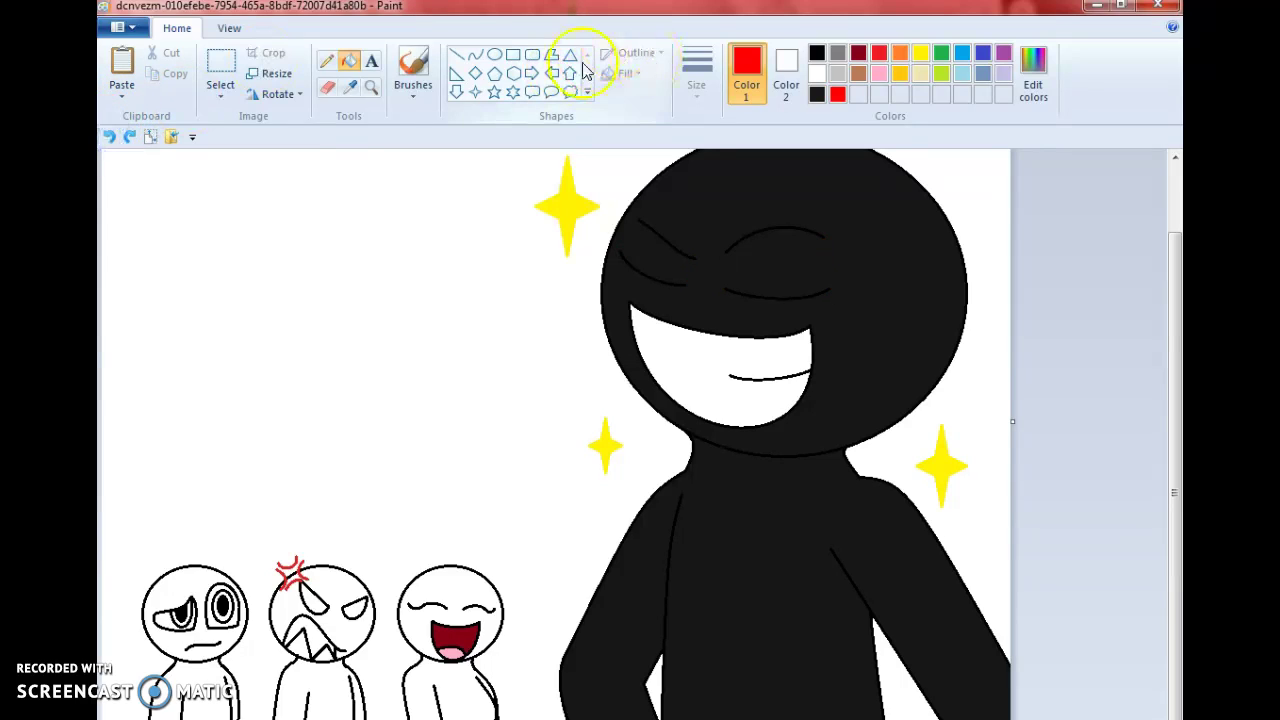
Set Color 1 to black and try to close the wider eye's inner end with a curve at the second line size.
click(475, 54)
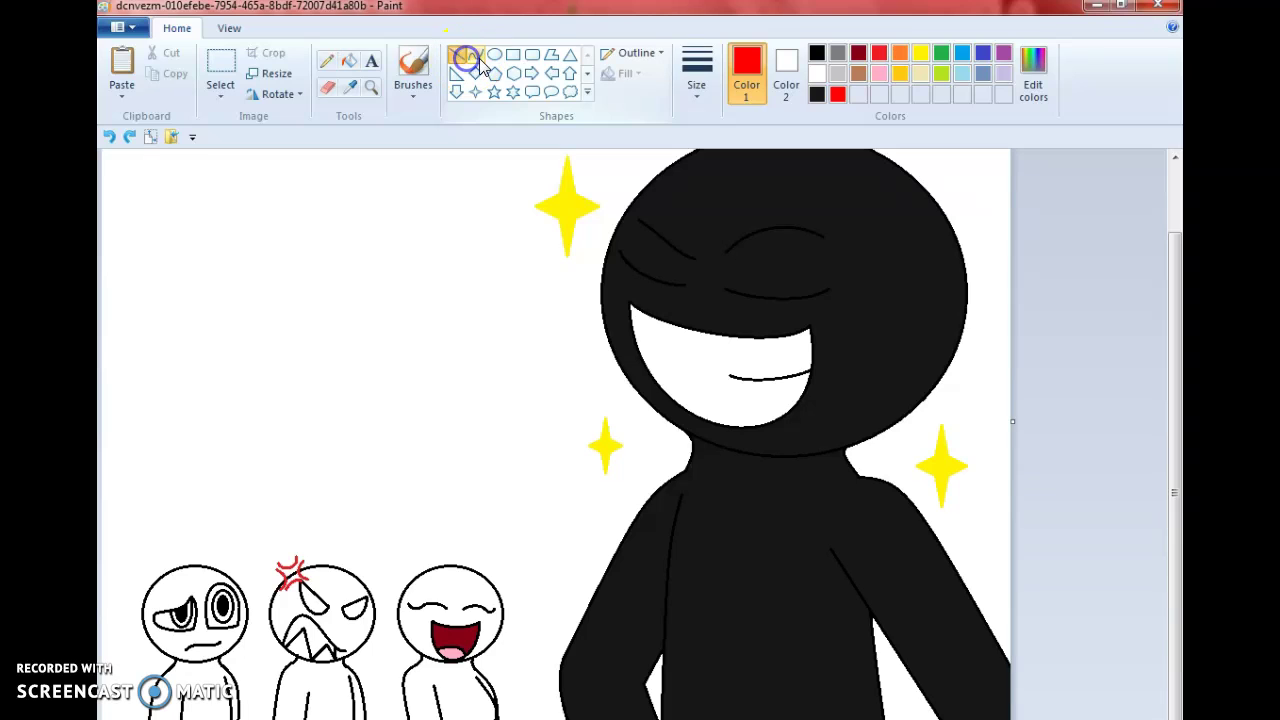
click(818, 58)
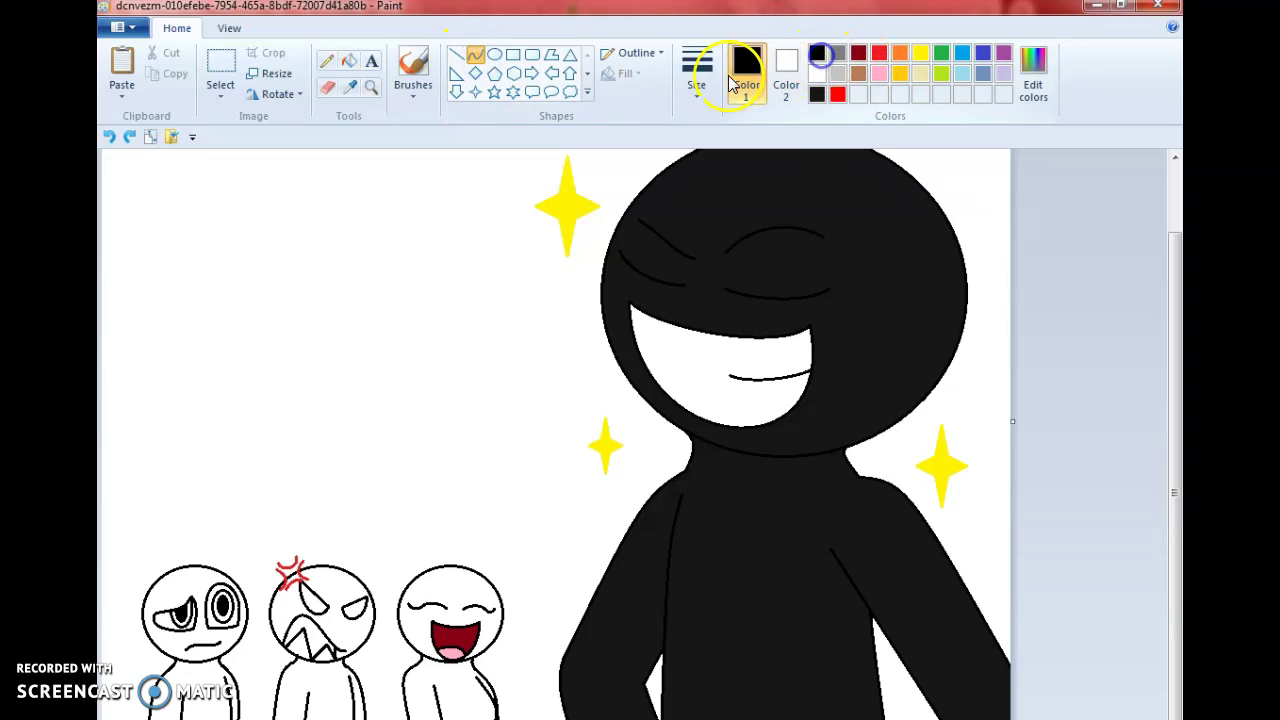
click(697, 78)
click(705, 168)
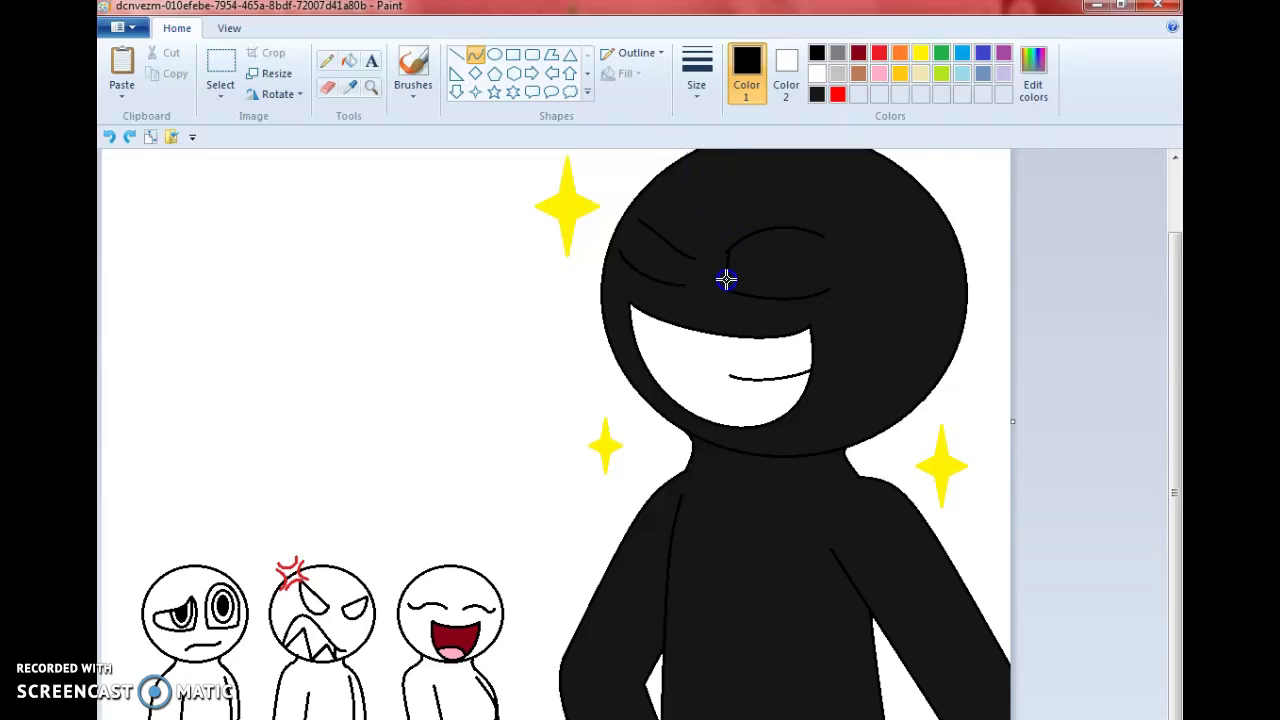
scroll(493, 378, up, 2)
drag(746, 272, 932, 461)
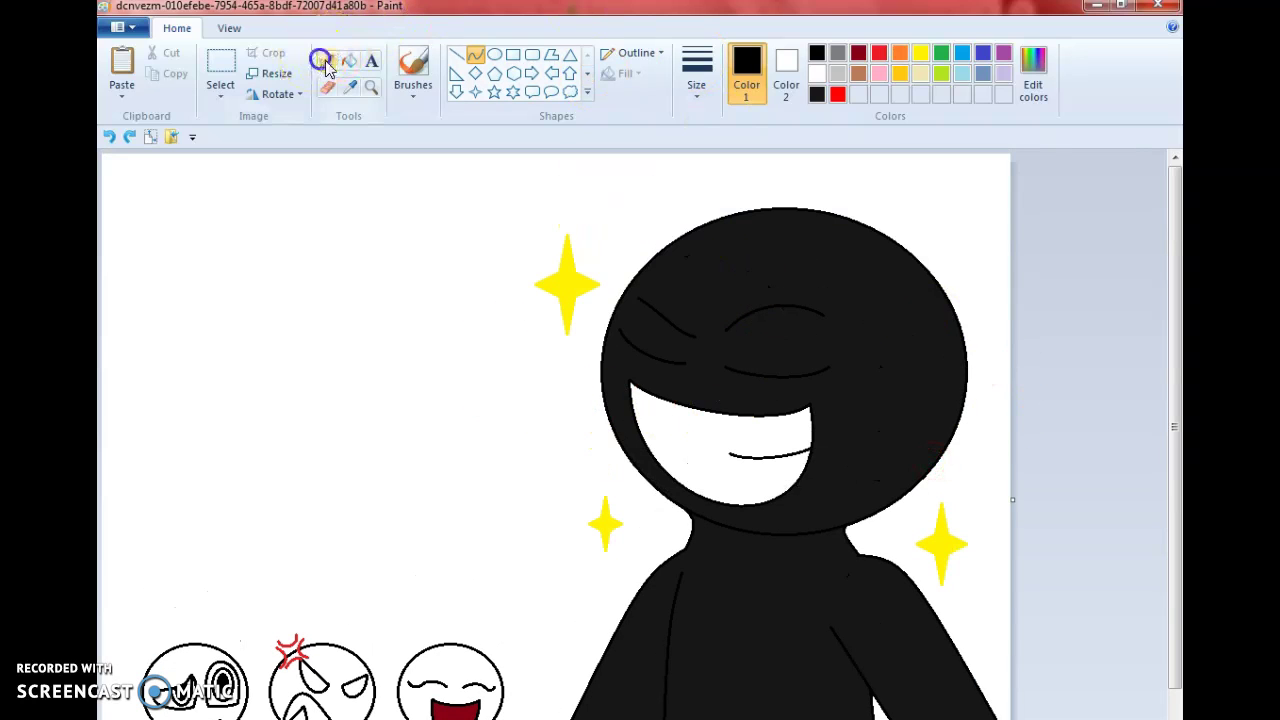
Draw a jagged hairline around the large figure's face and a collar line below its neck with the thickest black pencil.
click(698, 75)
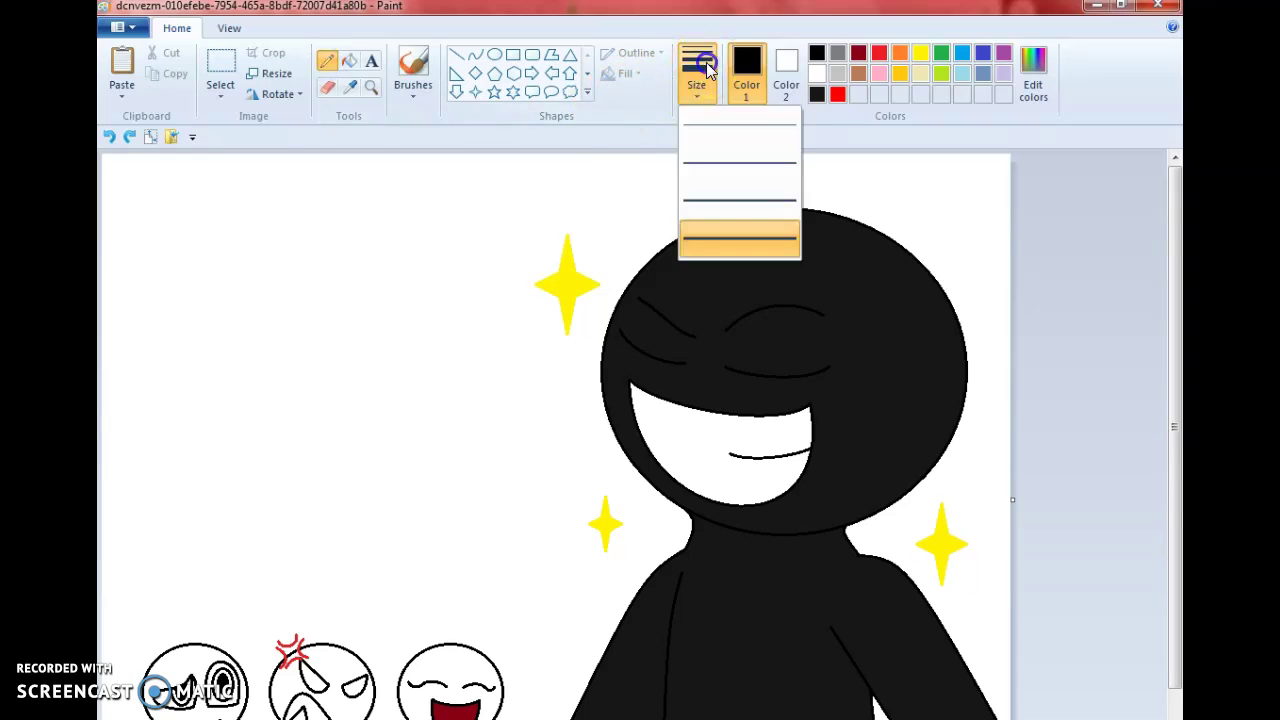
click(725, 243)
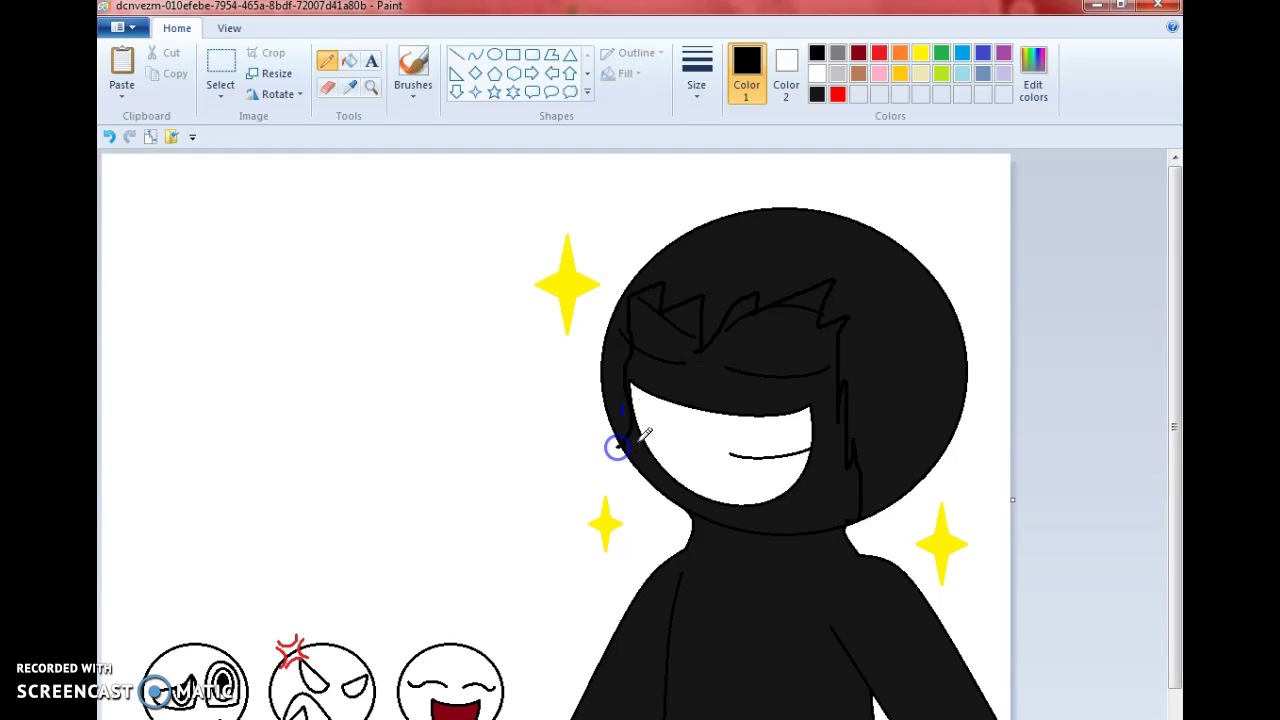
scroll(617, 447, down, 2)
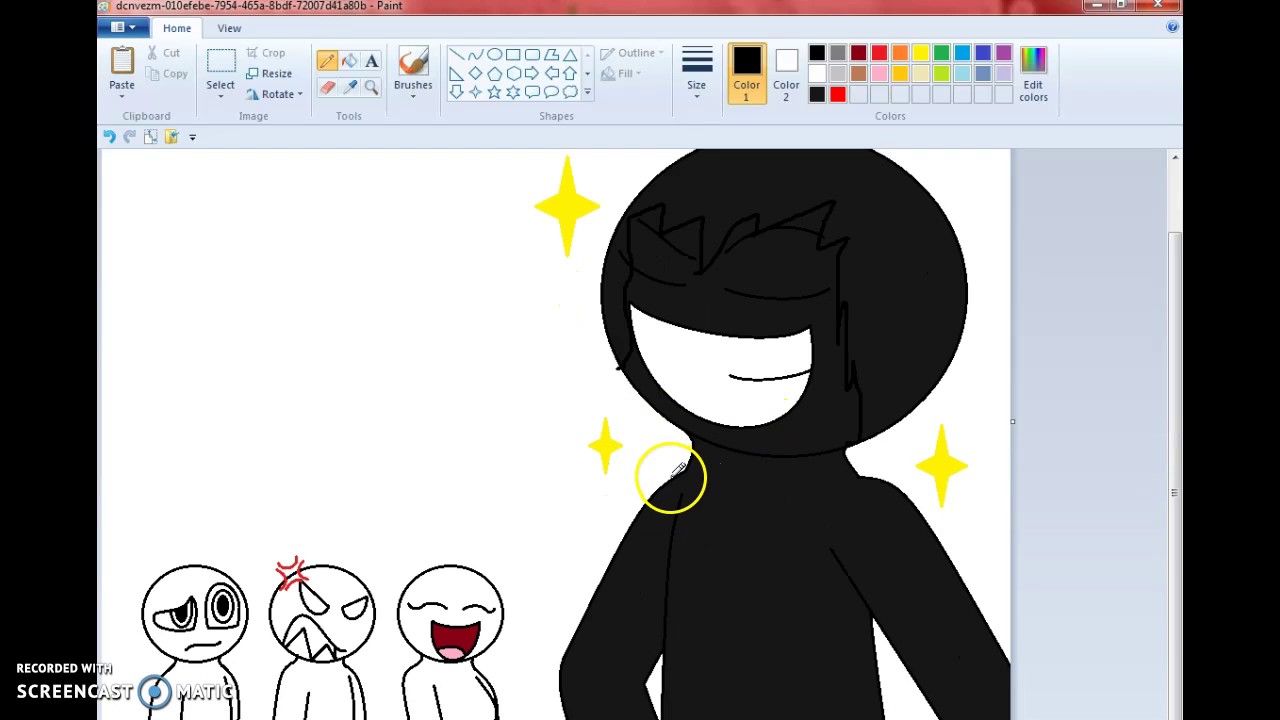
click(684, 481)
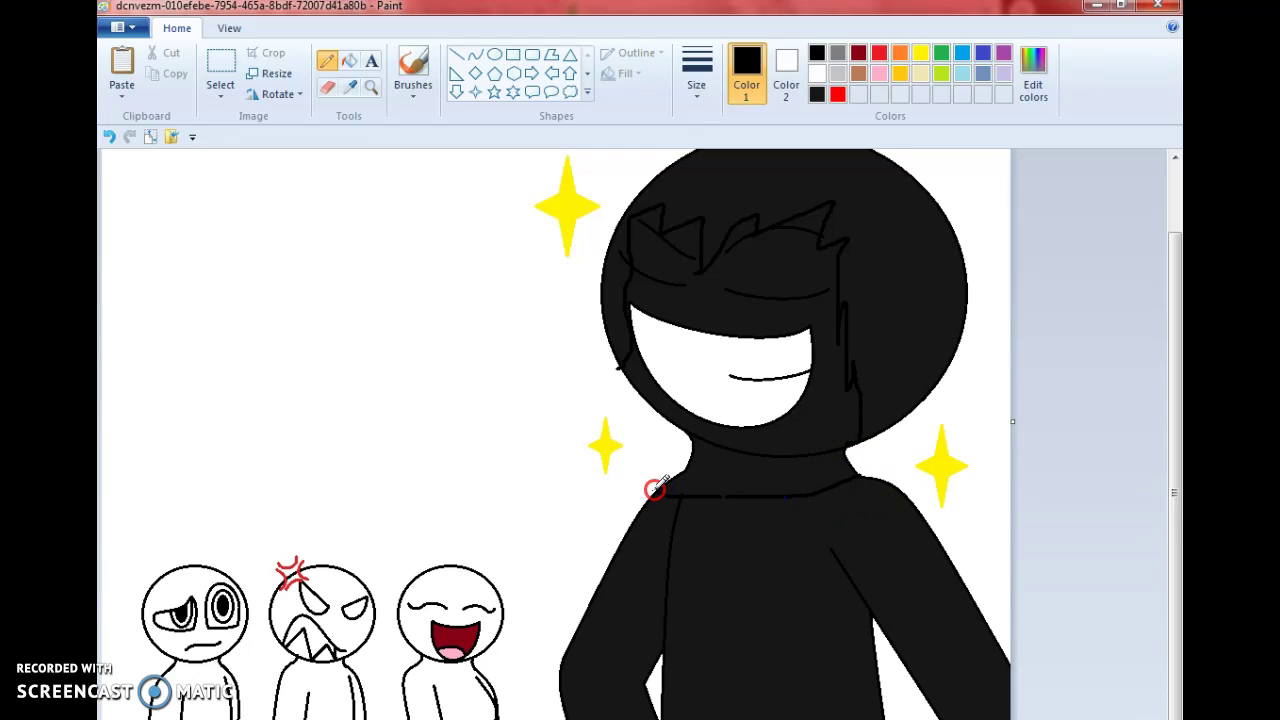
click(720, 493)
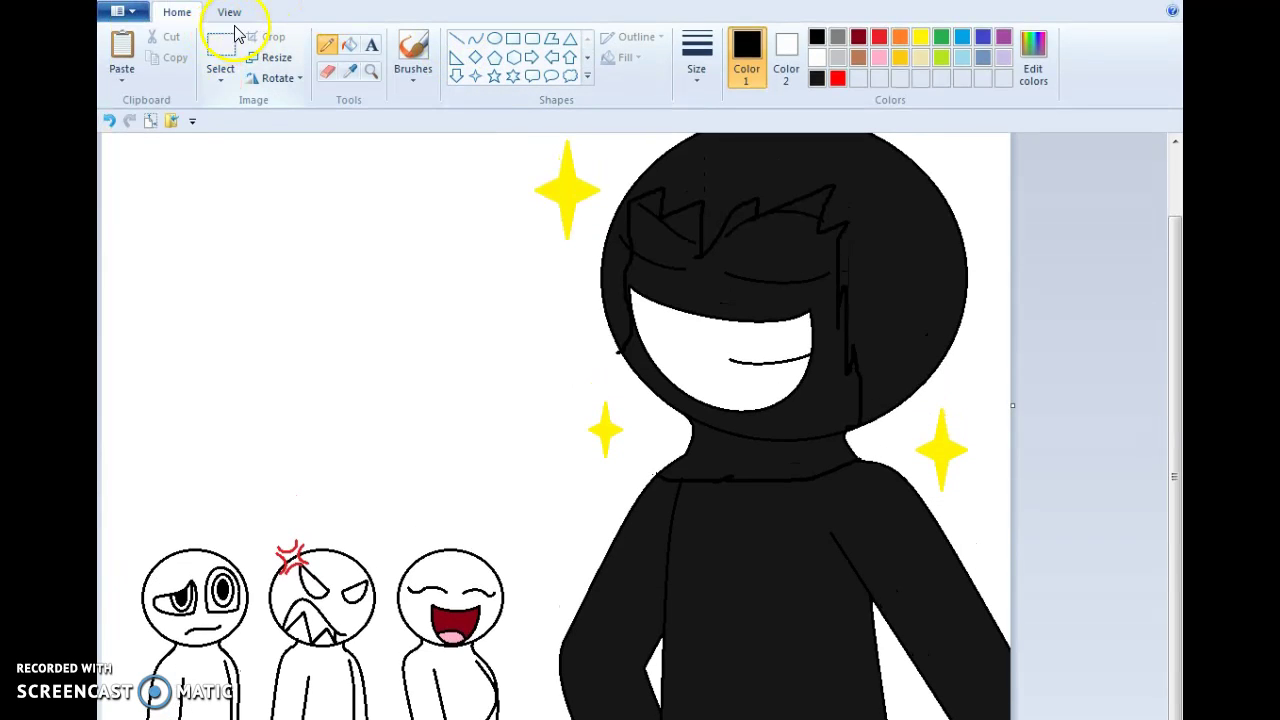
Select the small laughing figure with a free-form outline and copy it.
click(221, 26)
click(268, 146)
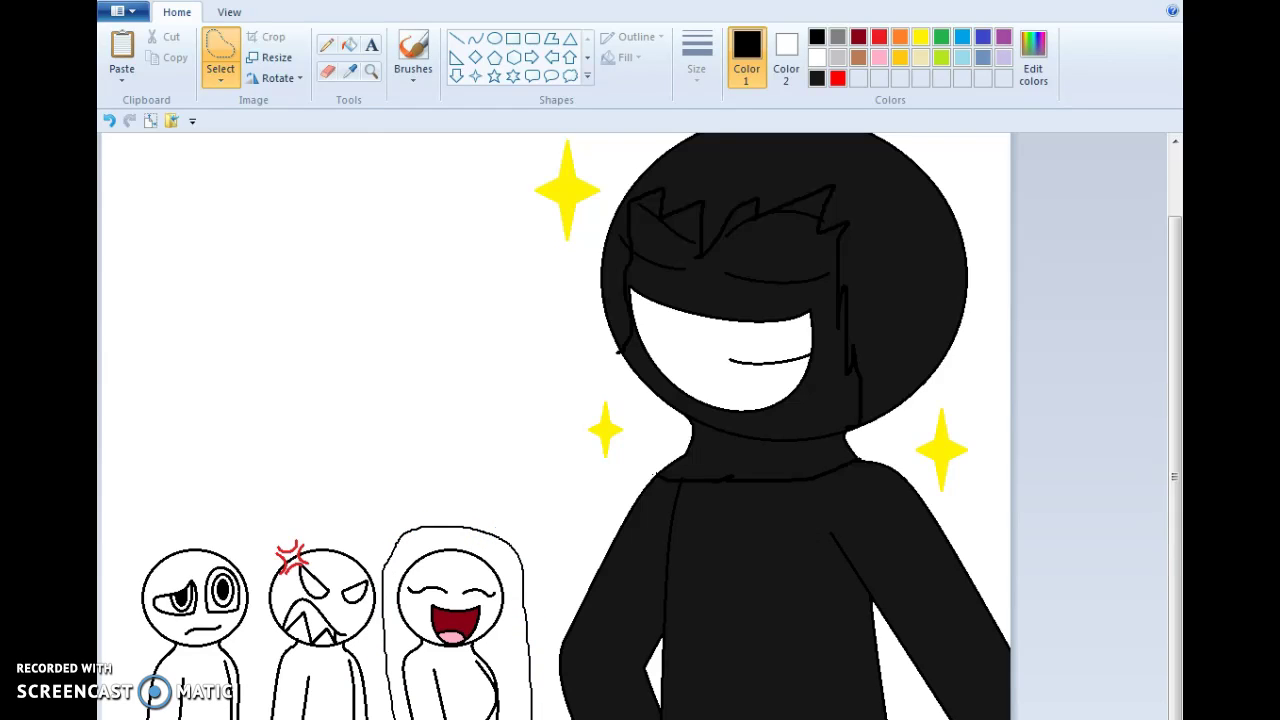
drag(470, 716, 430, 640)
right_click(450, 404)
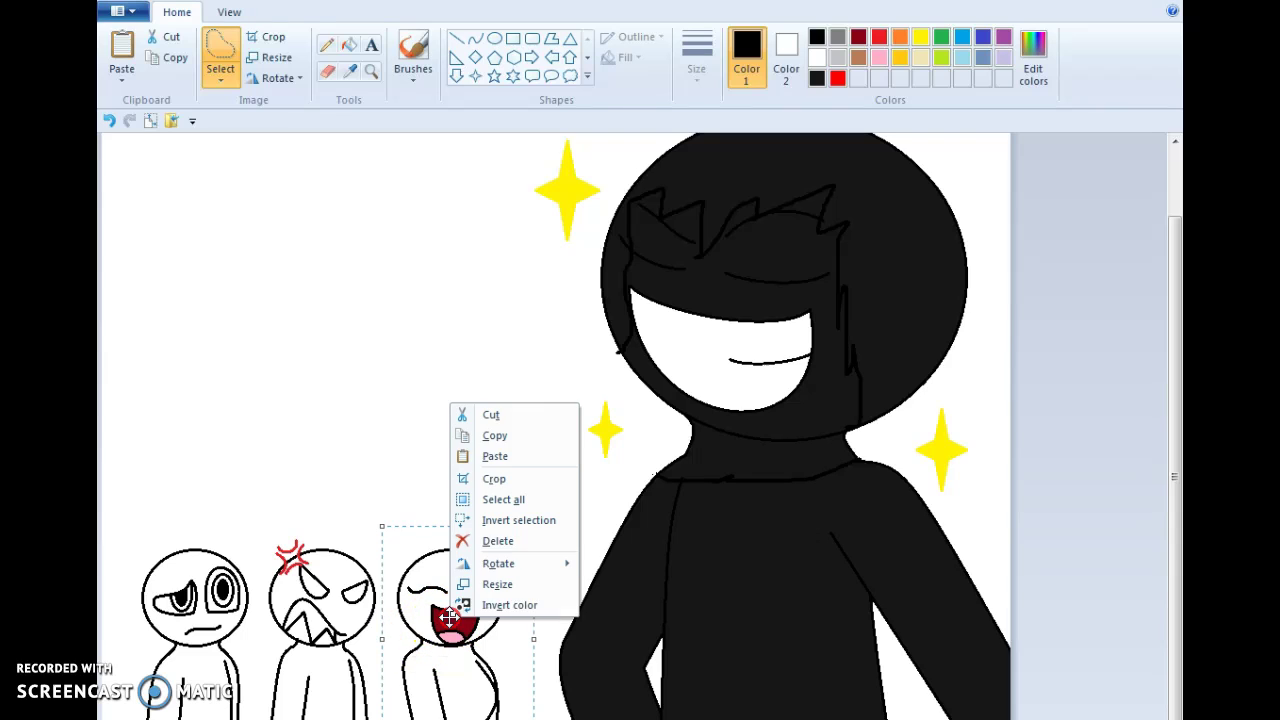
click(512, 436)
Widen the canvas to the right and move the large figure with its sparkles into the added space.
click(1015, 310)
drag(1012, 404, 1173, 390)
drag(560, 567, 555, 713)
drag(1132, 719, 1060, 164)
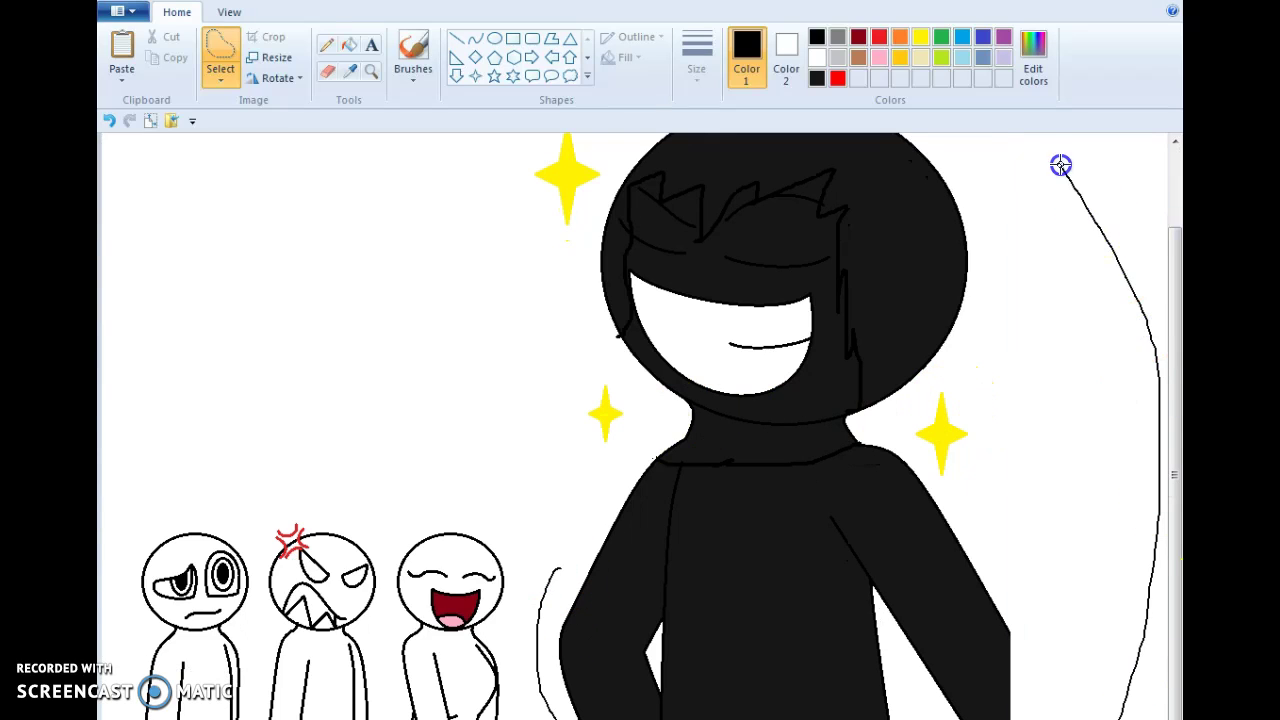
drag(516, 106, 566, 432)
drag(550, 546, 738, 548)
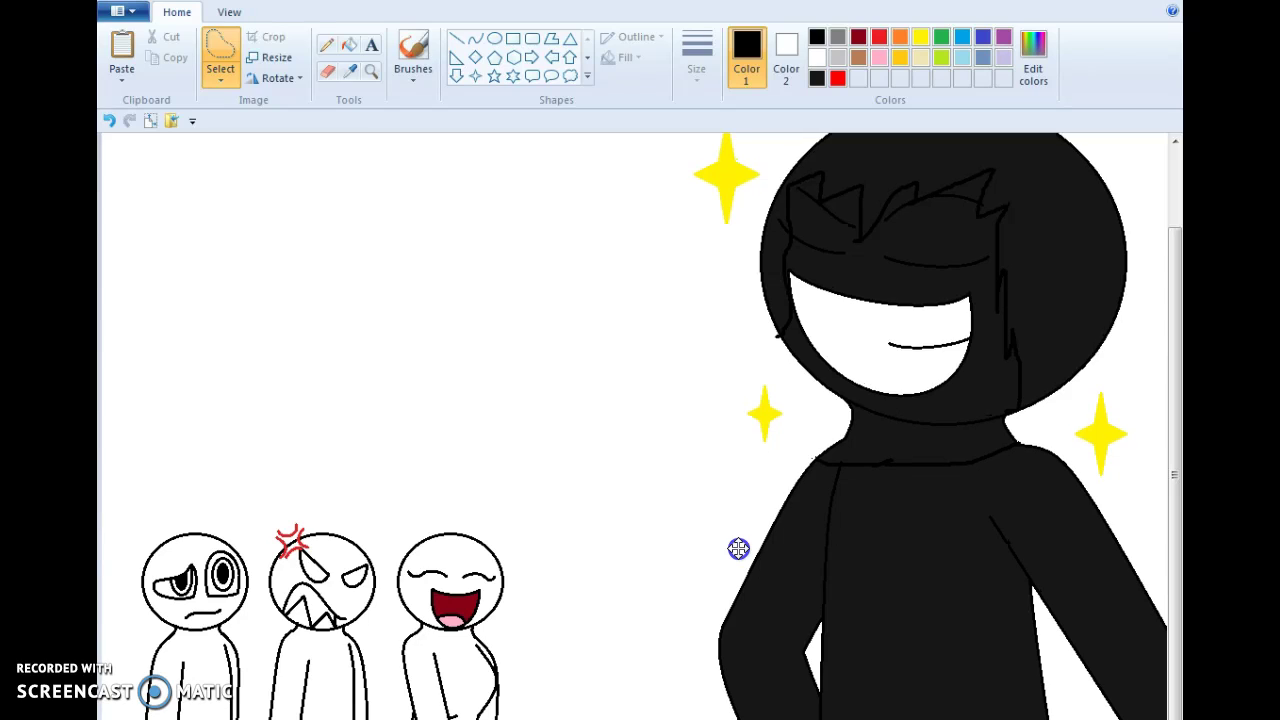
Shift the selected large figure slightly further so its arm meets the canvas's right edge, and deselect it.
scroll(632, 426, right, 1)
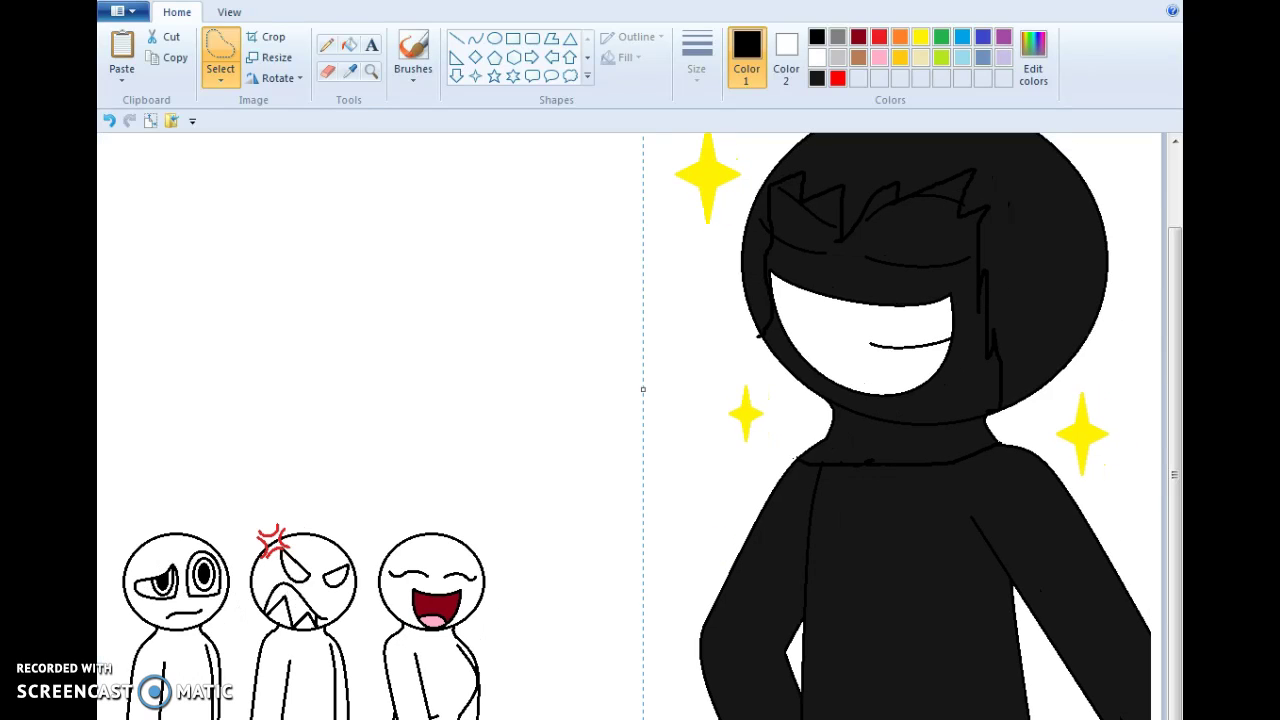
drag(877, 561, 903, 533)
click(809, 526)
scroll(609, 446, up, 2)
click(521, 304)
scroll(521, 304, down, 2)
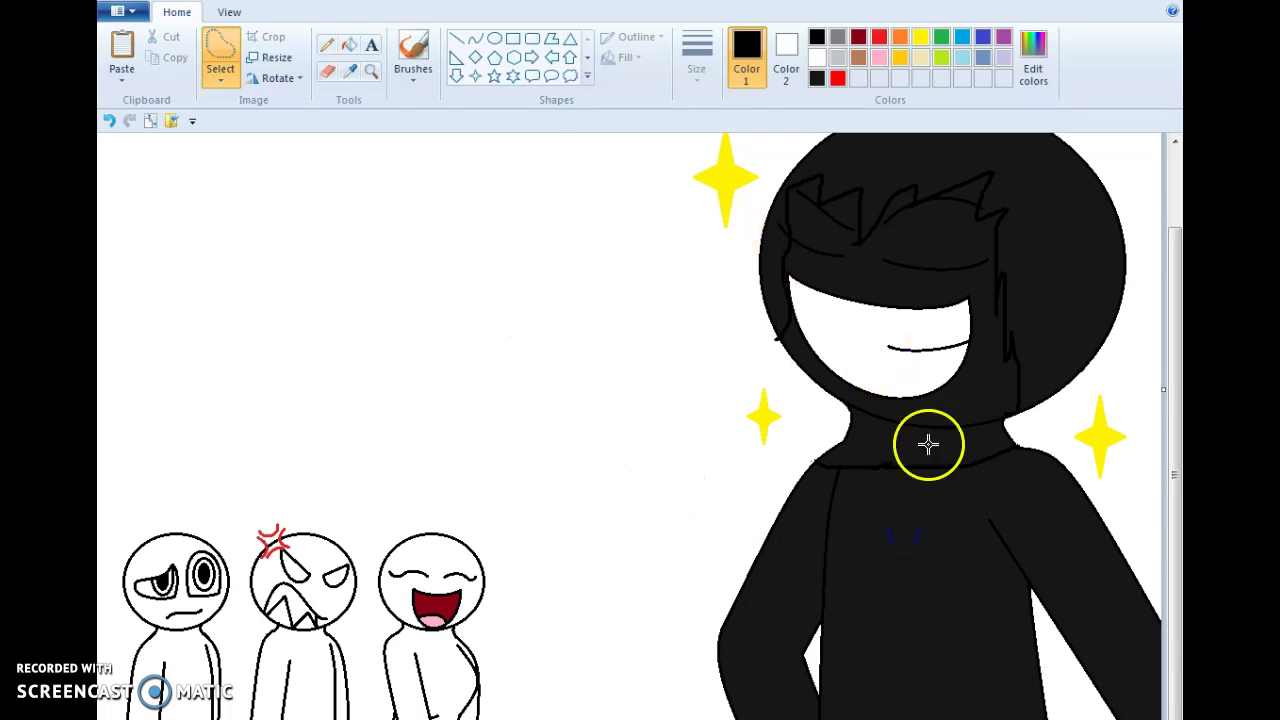
Draw black curved sleeve hems across both arms of the large figure.
click(476, 37)
drag(718, 625, 807, 653)
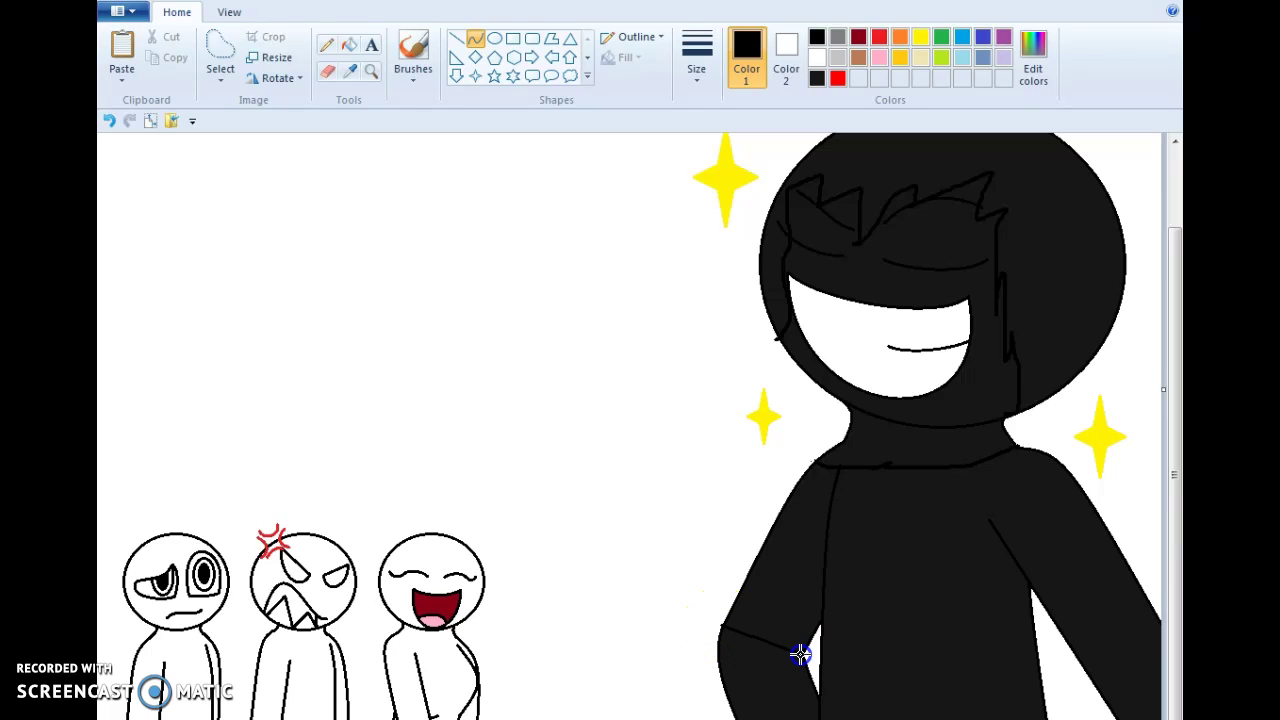
drag(1054, 606, 1099, 570)
Fill the large figure's shirt, sleeves and hair with black.
click(349, 45)
click(777, 560)
click(918, 572)
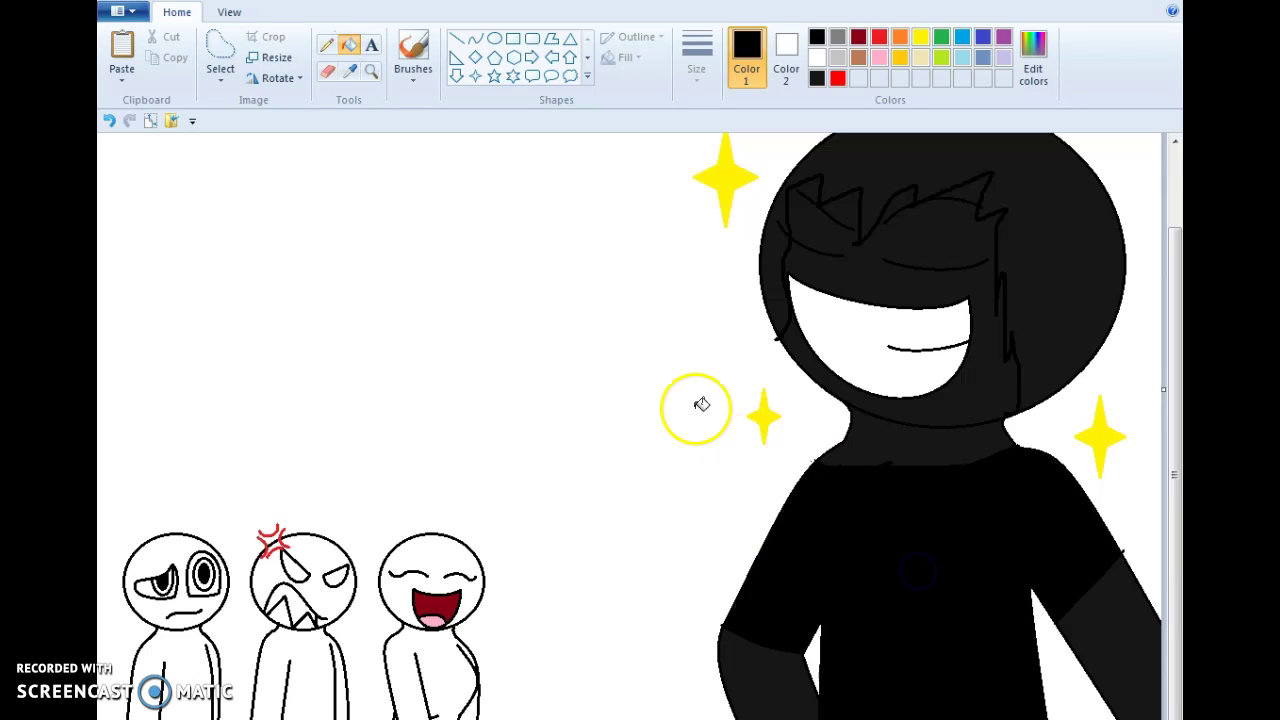
click(1034, 207)
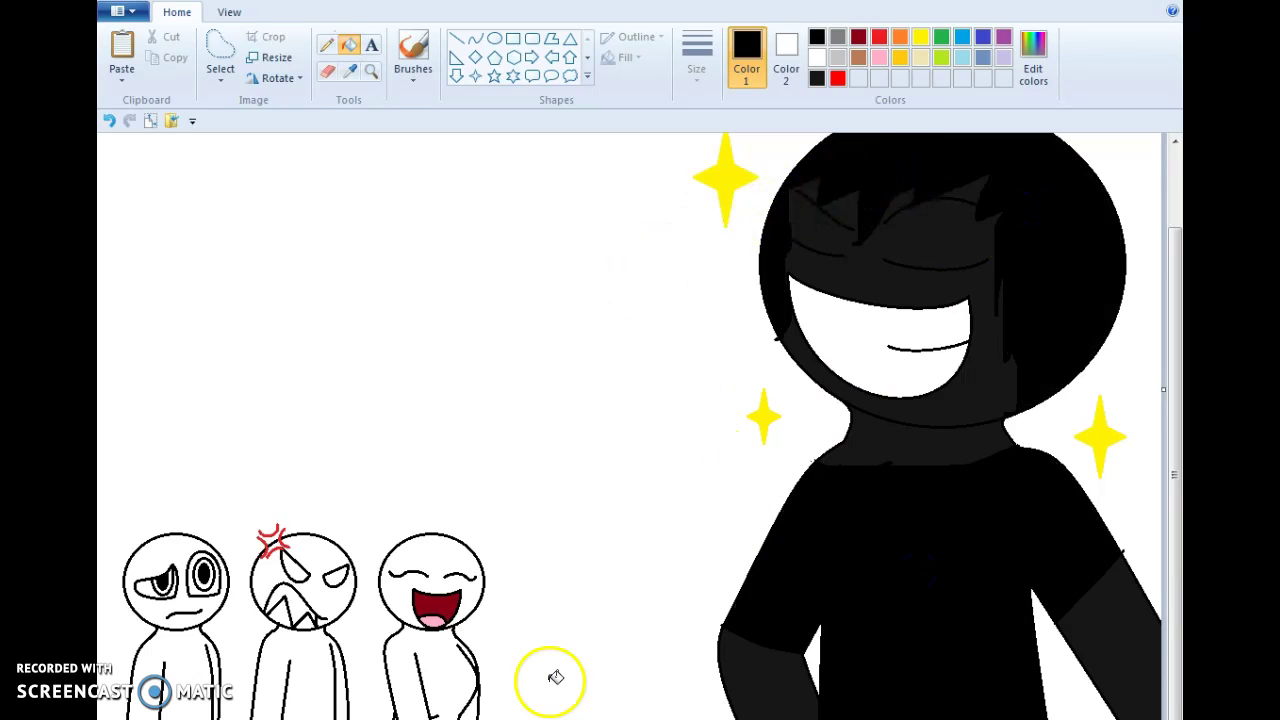
Paste the copied laughing figure and place it between the original small figure and the large one.
click(121, 45)
drag(190, 234, 579, 607)
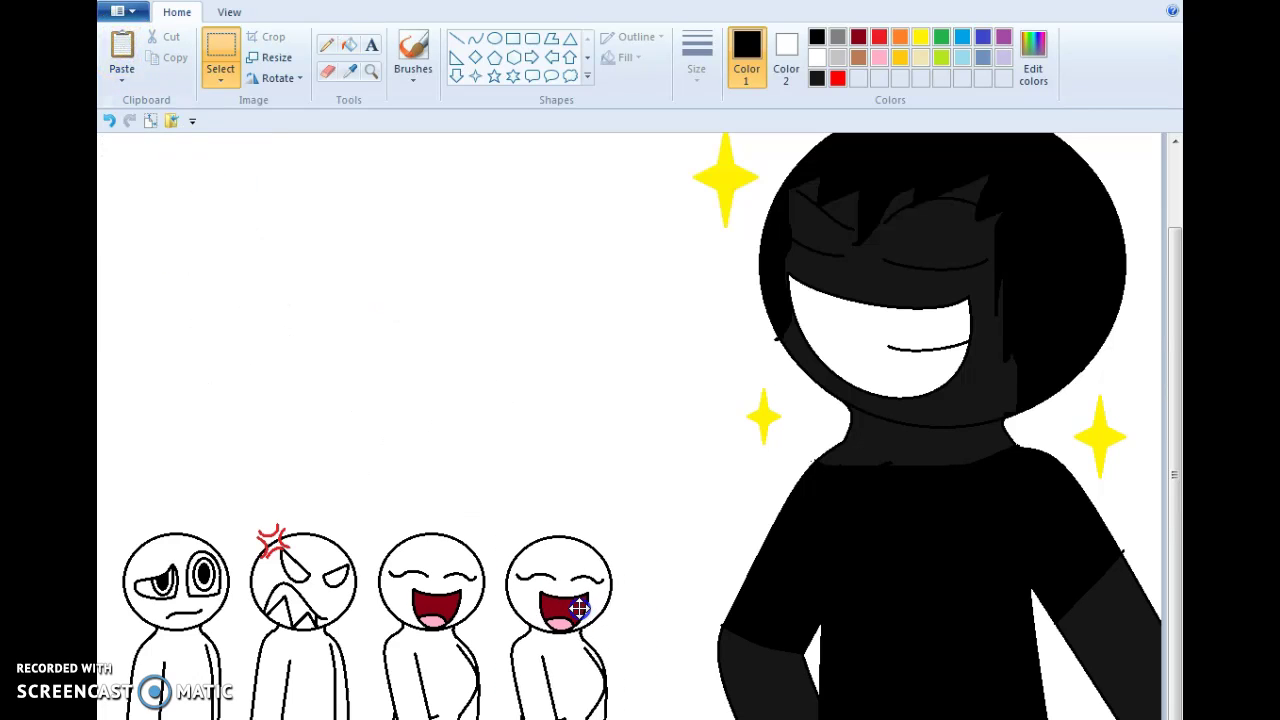
Recolor both closed-eye lines of the pasted laughing figure to bright red with the fill tool.
click(371, 71)
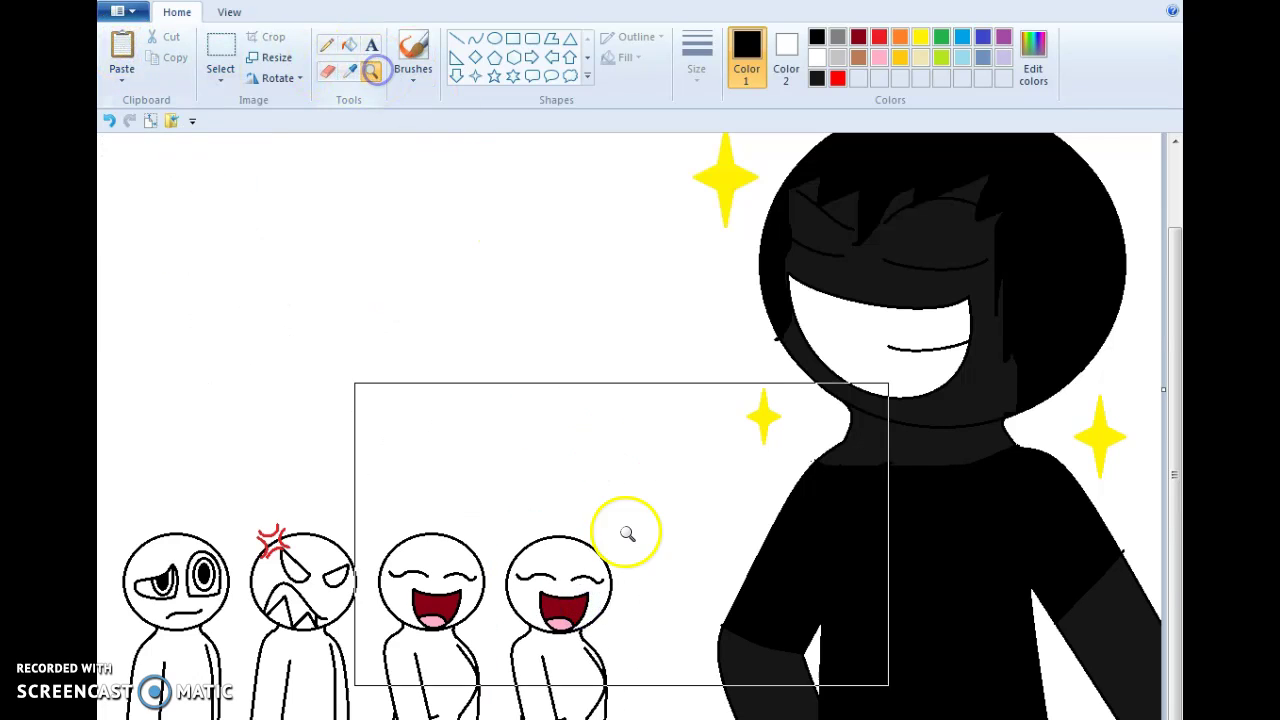
click(612, 550)
click(604, 580)
click(349, 45)
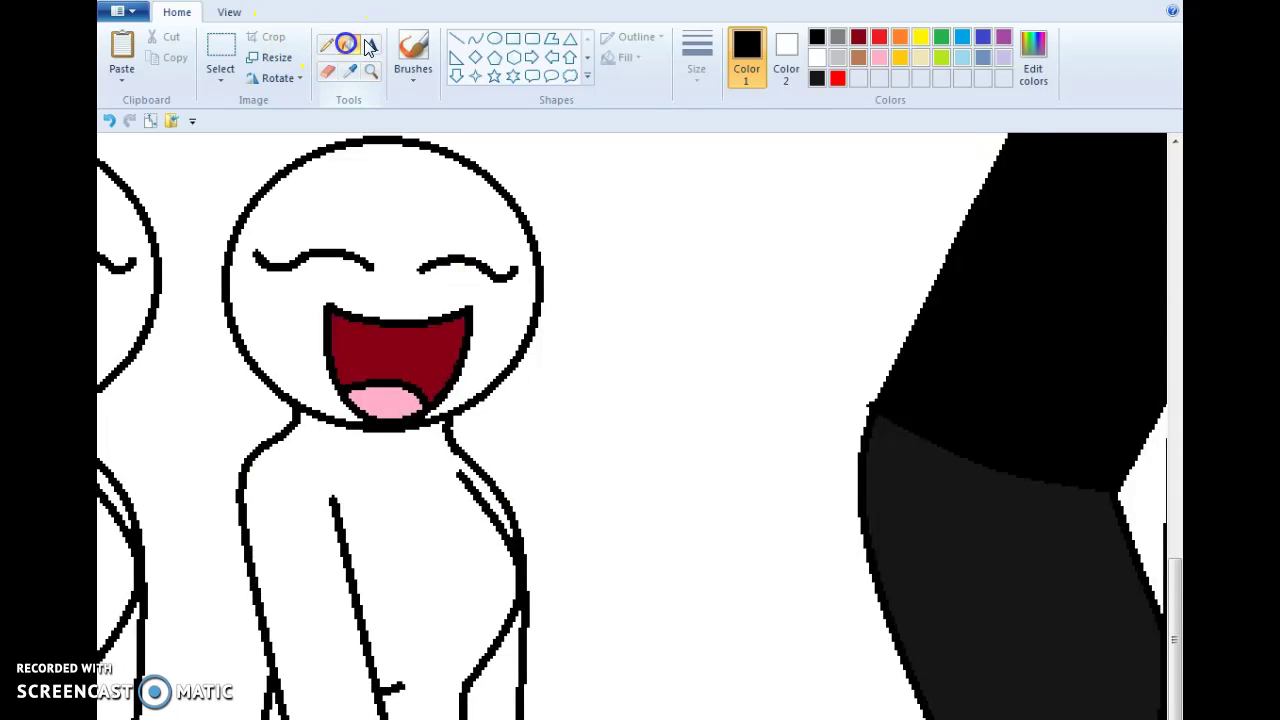
click(836, 79)
click(455, 262)
click(345, 255)
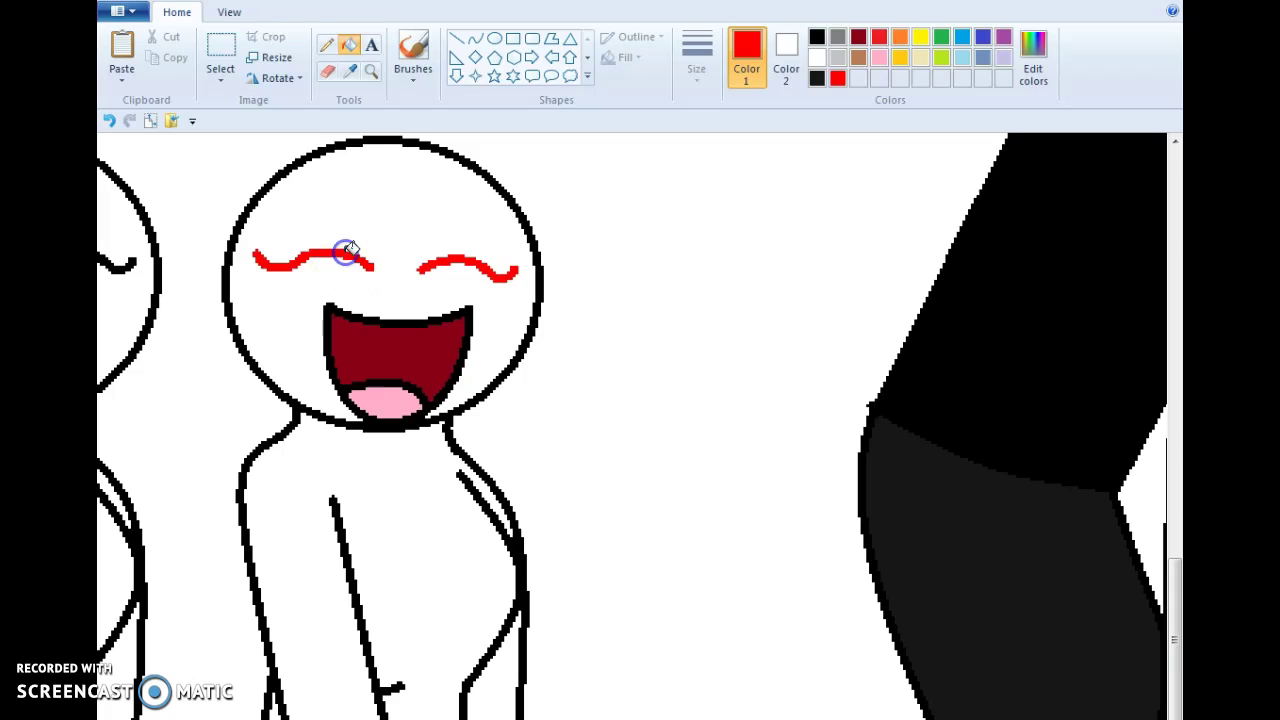
Erase the curled outer ends of both red eye lines on the pasted figure with the pencil in white.
click(330, 50)
click(295, 272)
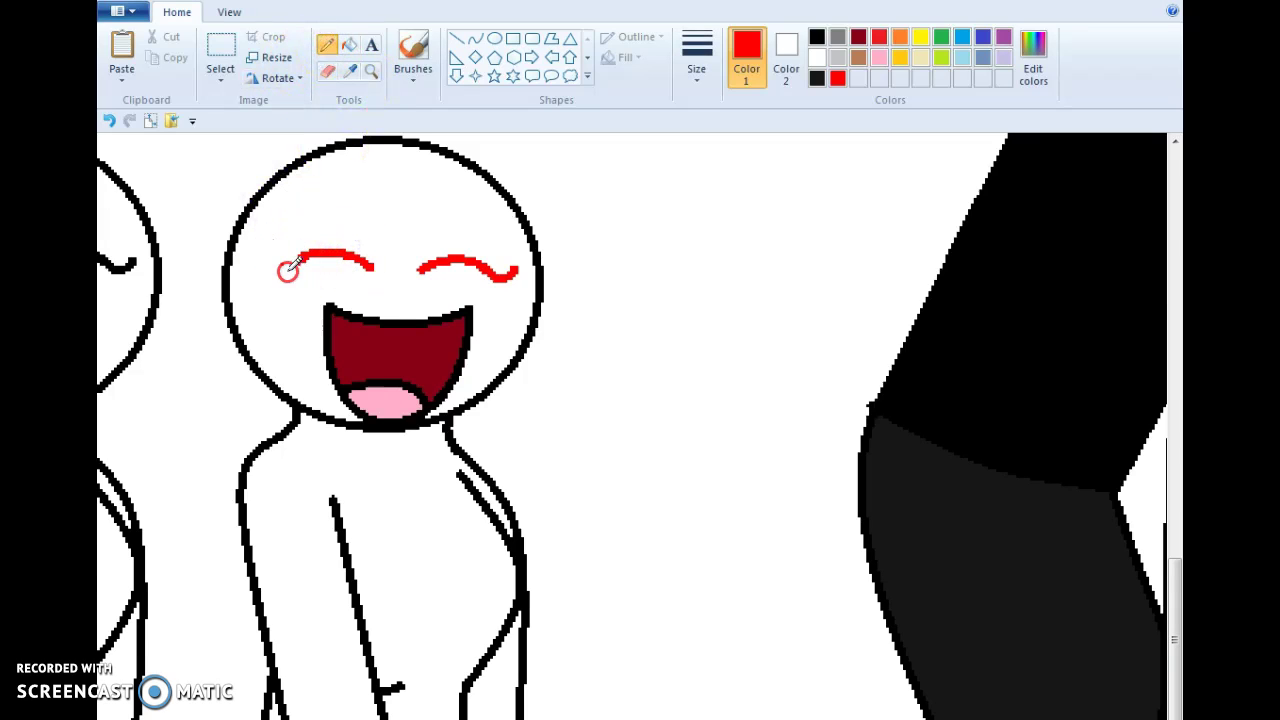
click(501, 268)
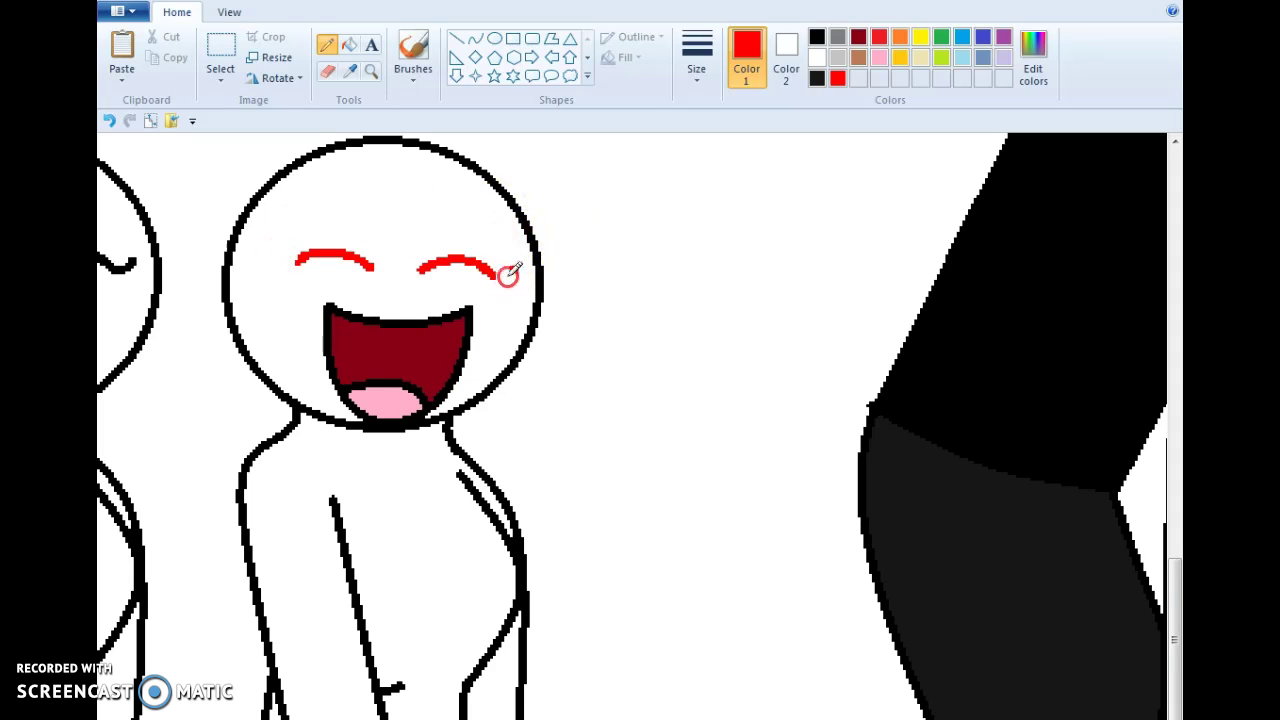
click(348, 44)
click(818, 36)
click(394, 235)
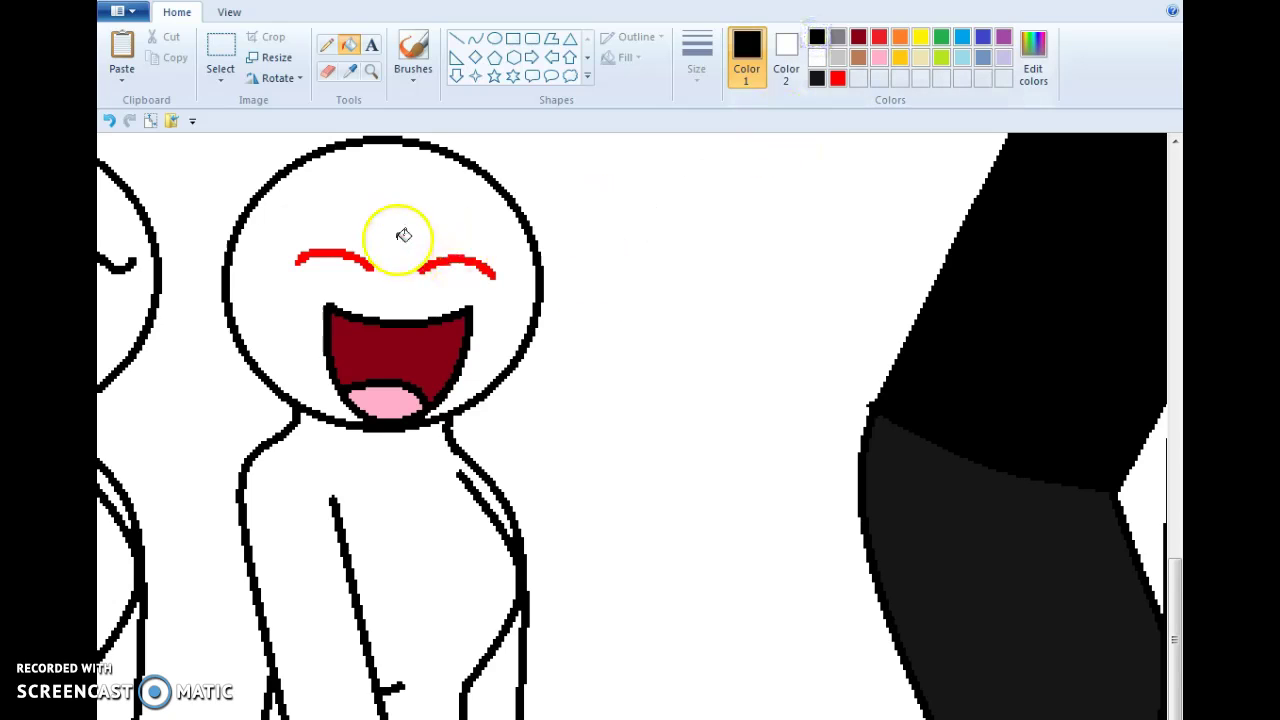
click(495, 688)
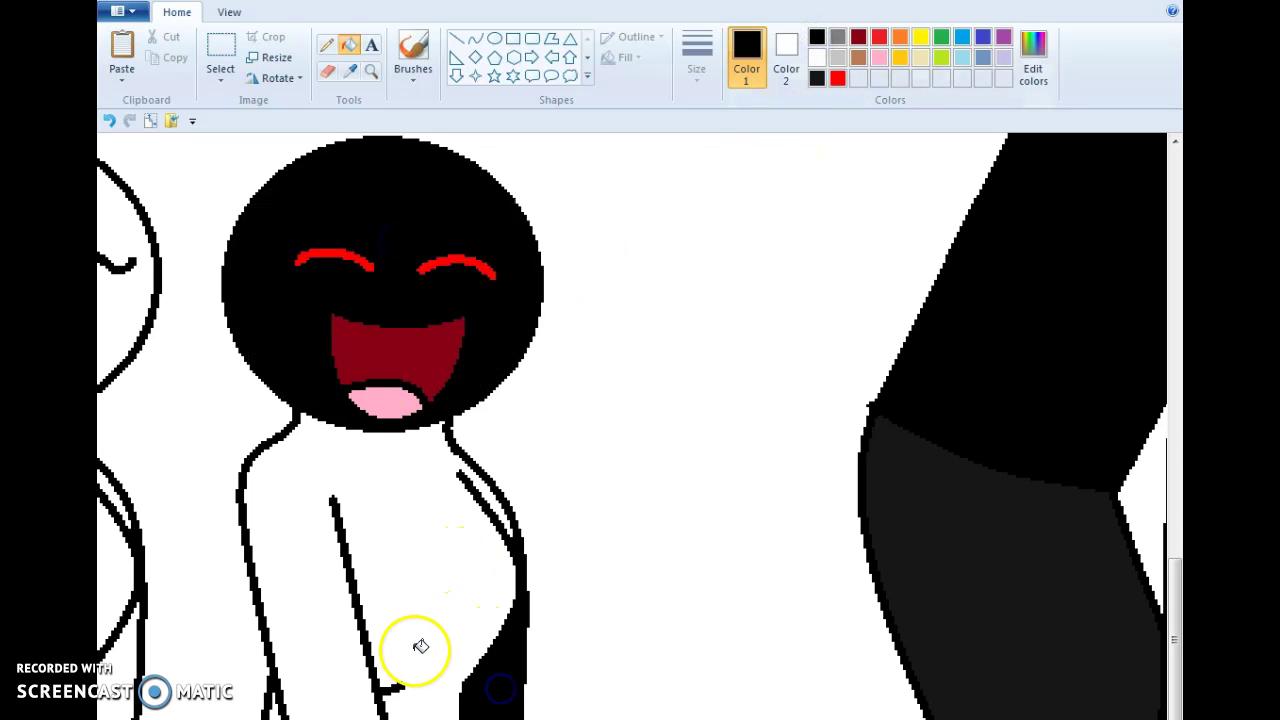
click(109, 120)
click(109, 120)
click(475, 38)
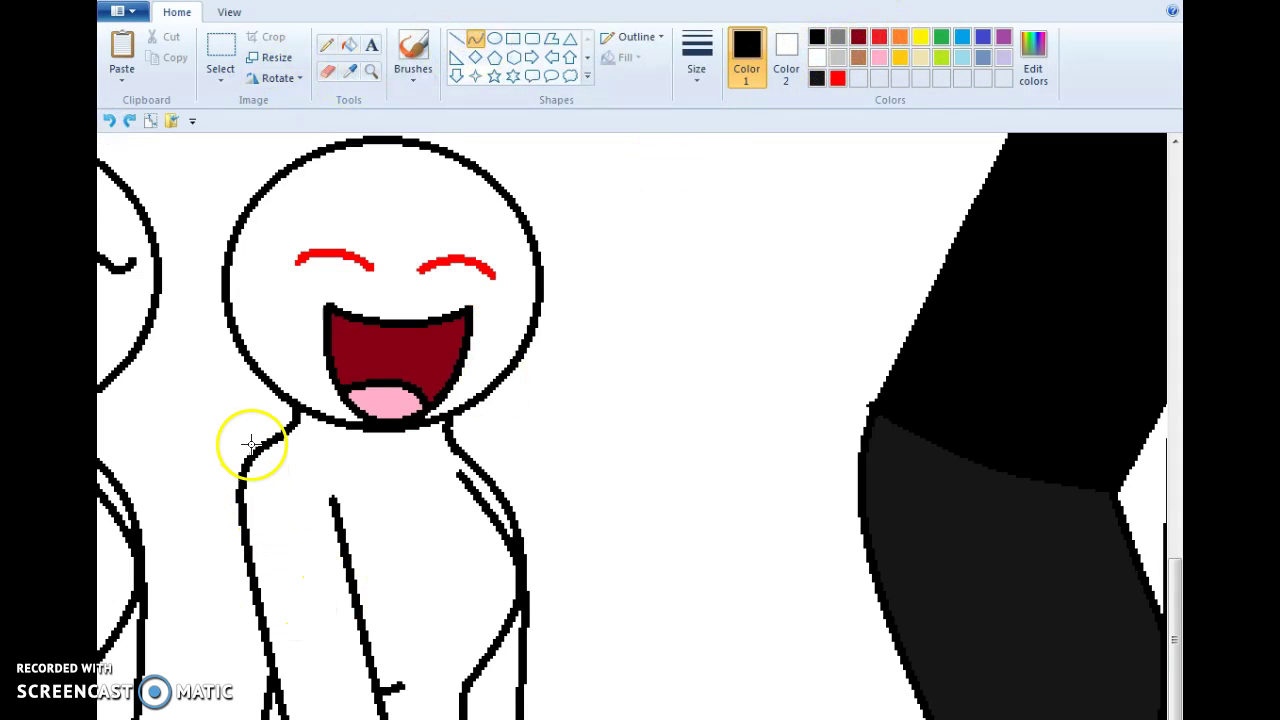
mouse_move(249, 461)
mouse_down()
mouse_move(452, 494)
mouse_move(443, 449)
mouse_up()
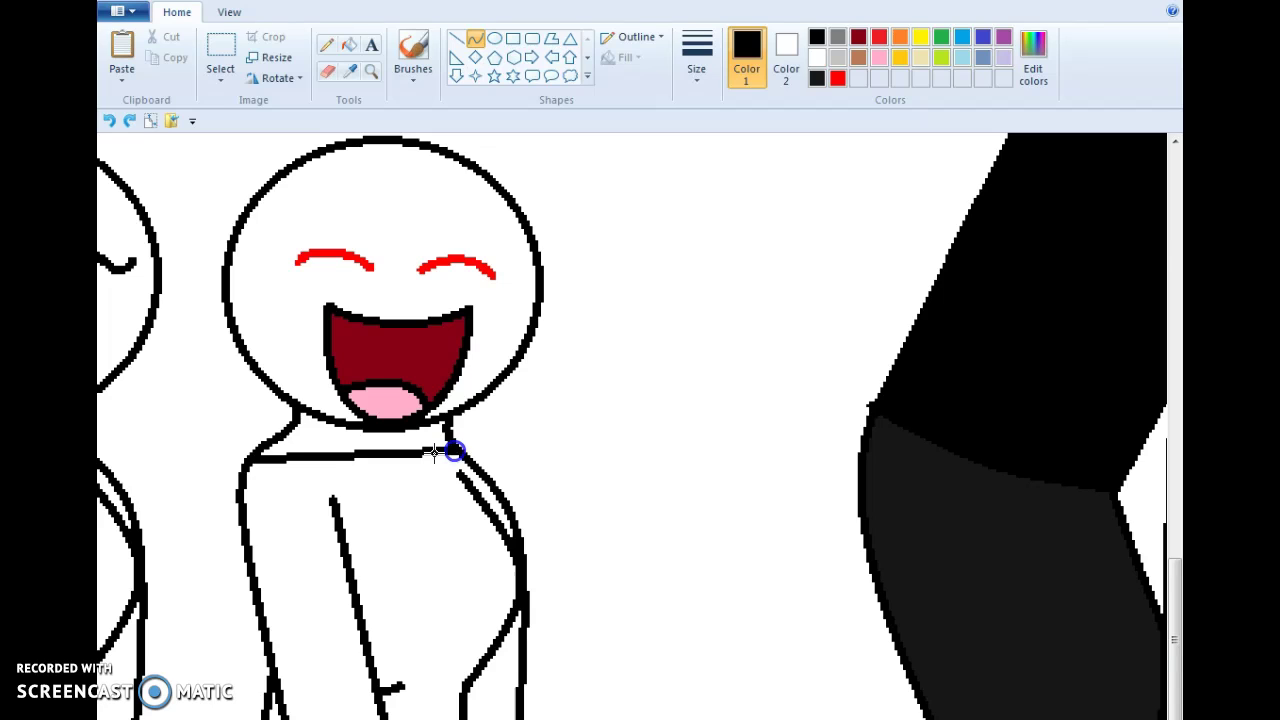
click(337, 477)
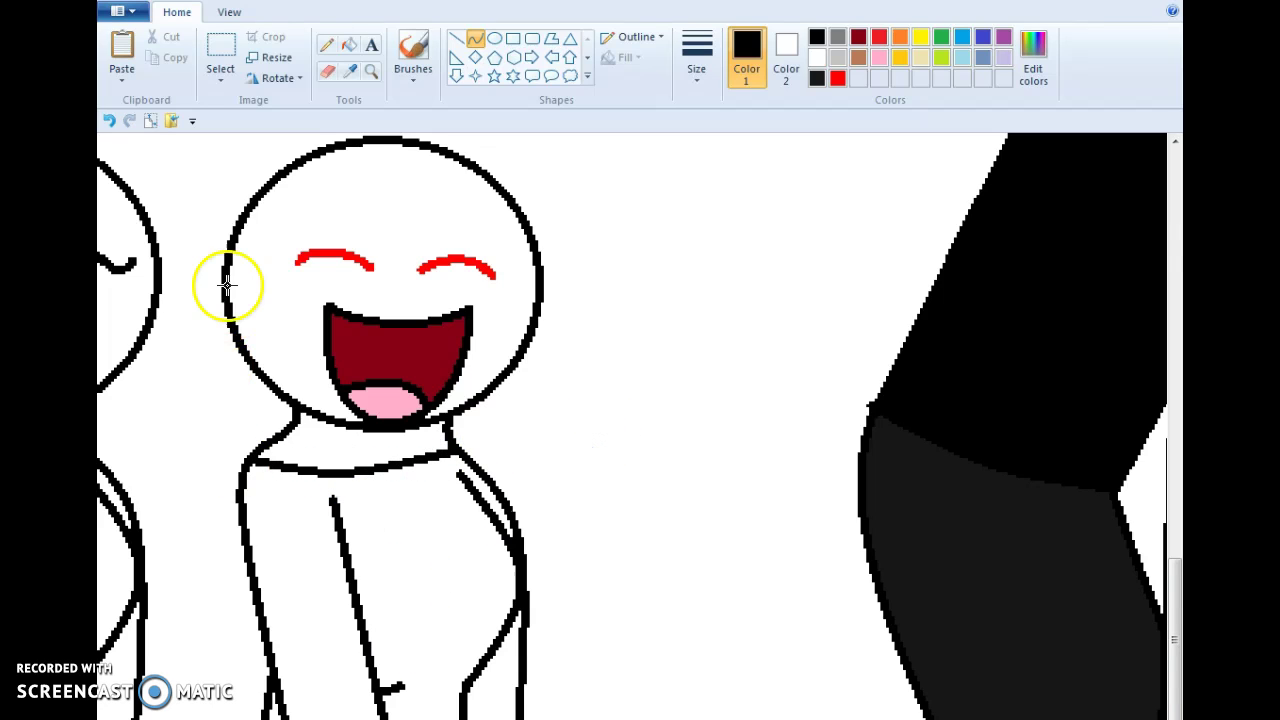
click(330, 48)
click(817, 40)
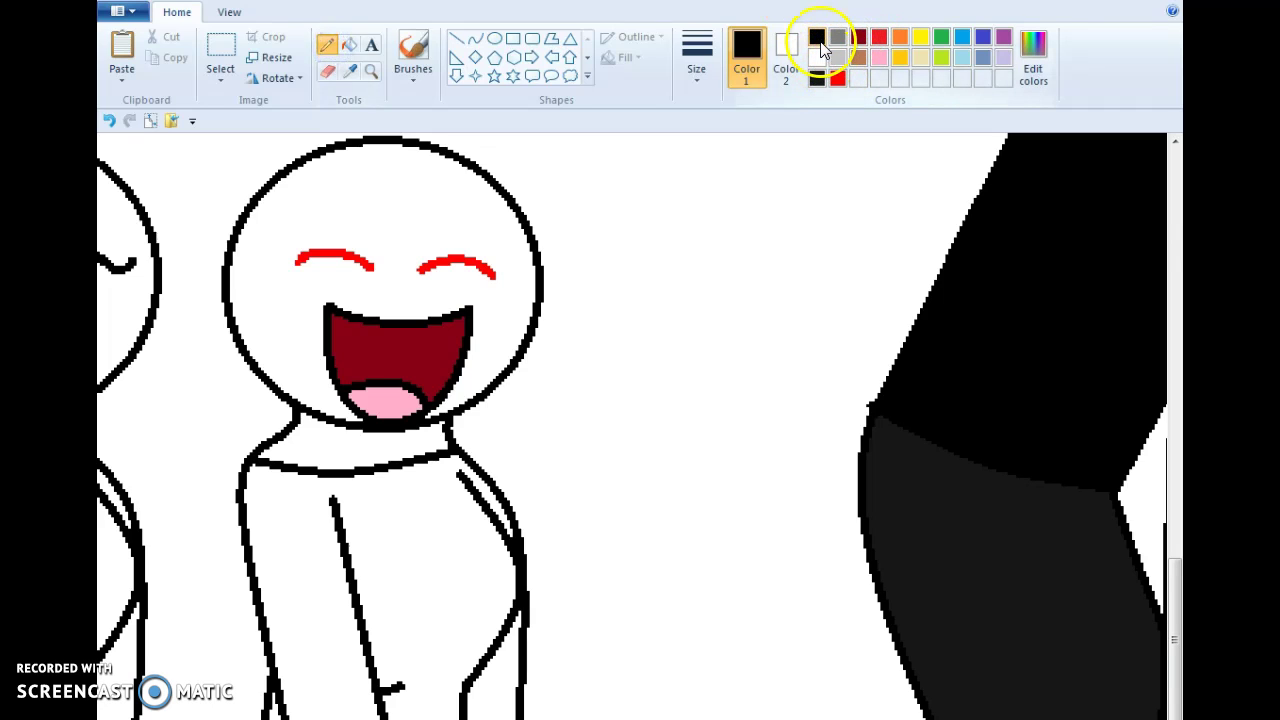
click(351, 72)
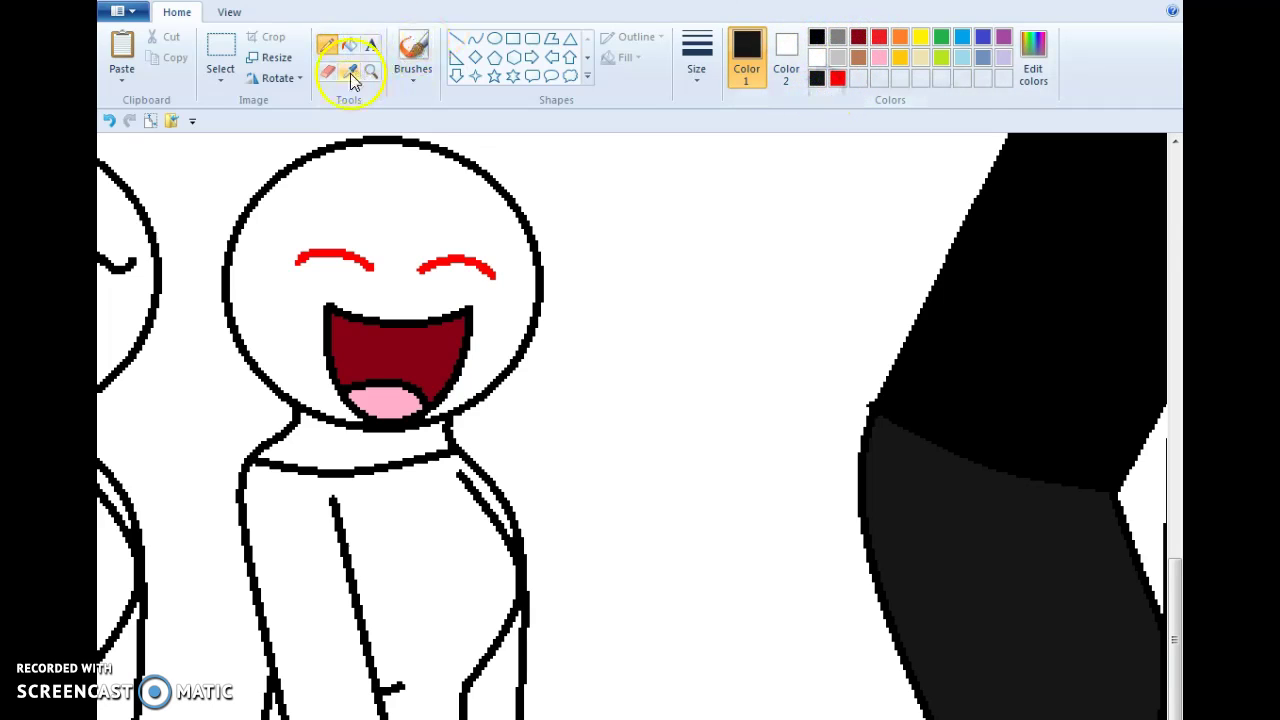
click(350, 46)
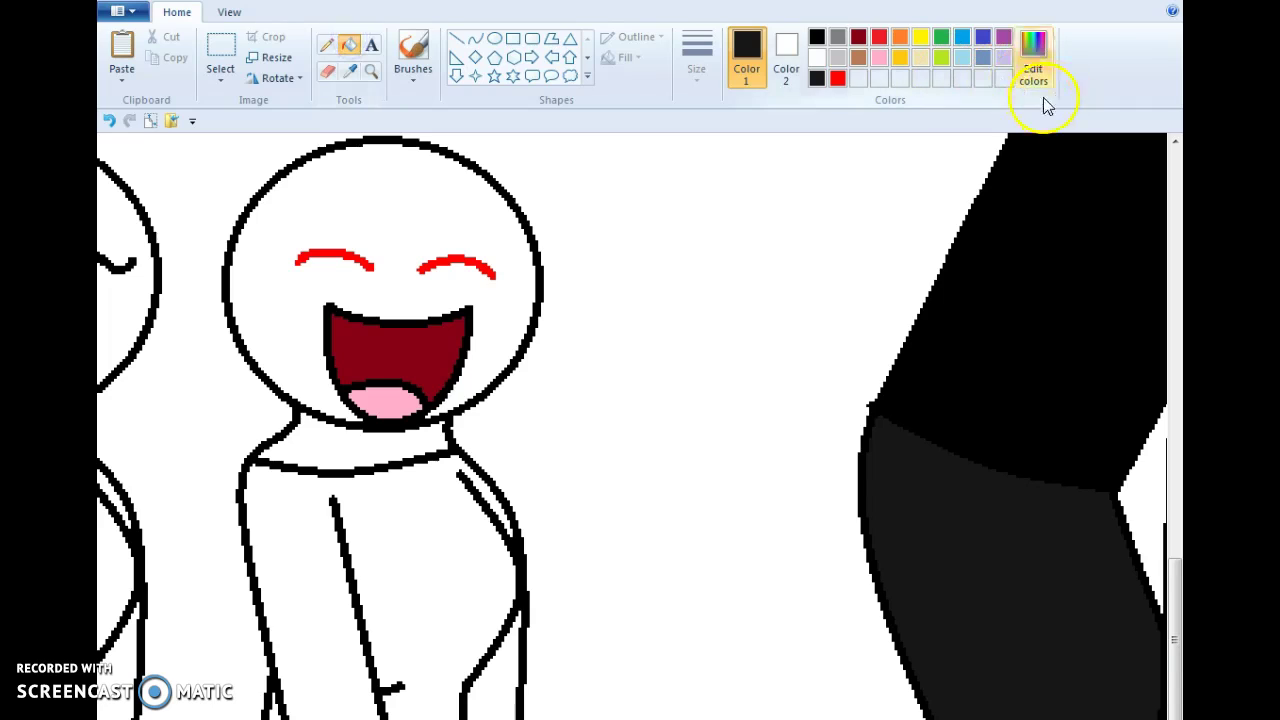
click(818, 42)
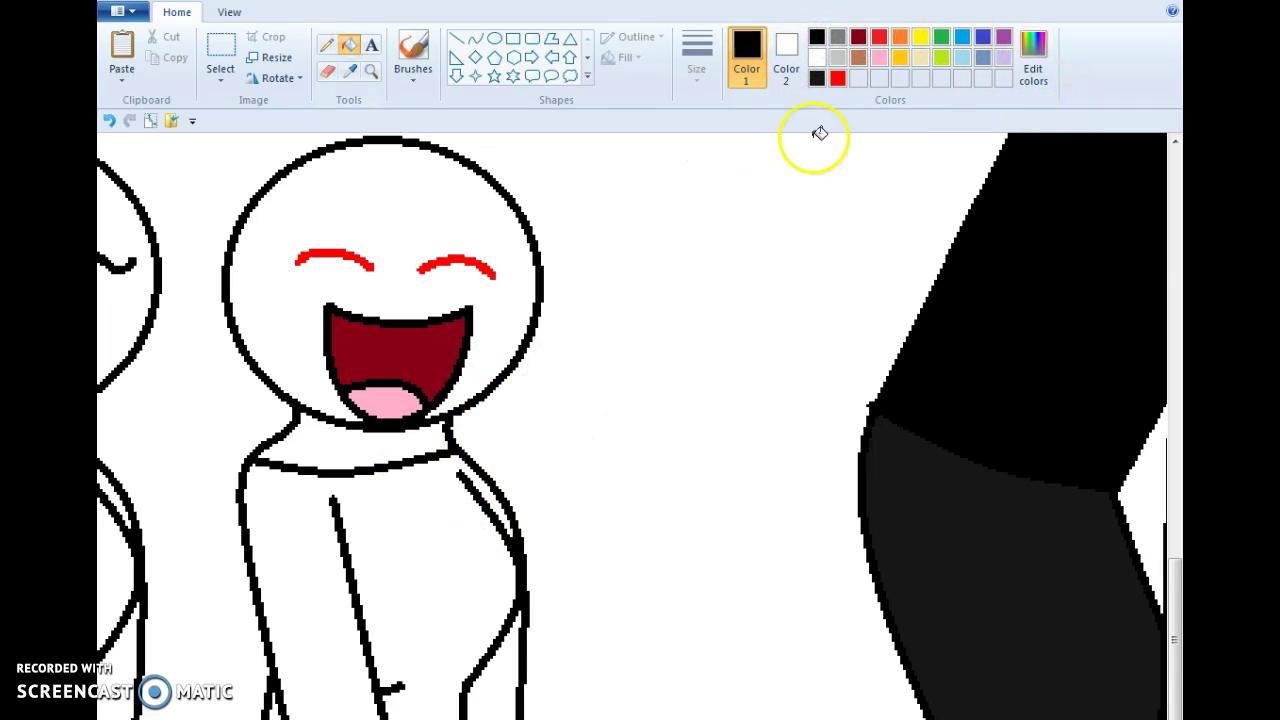
click(485, 194)
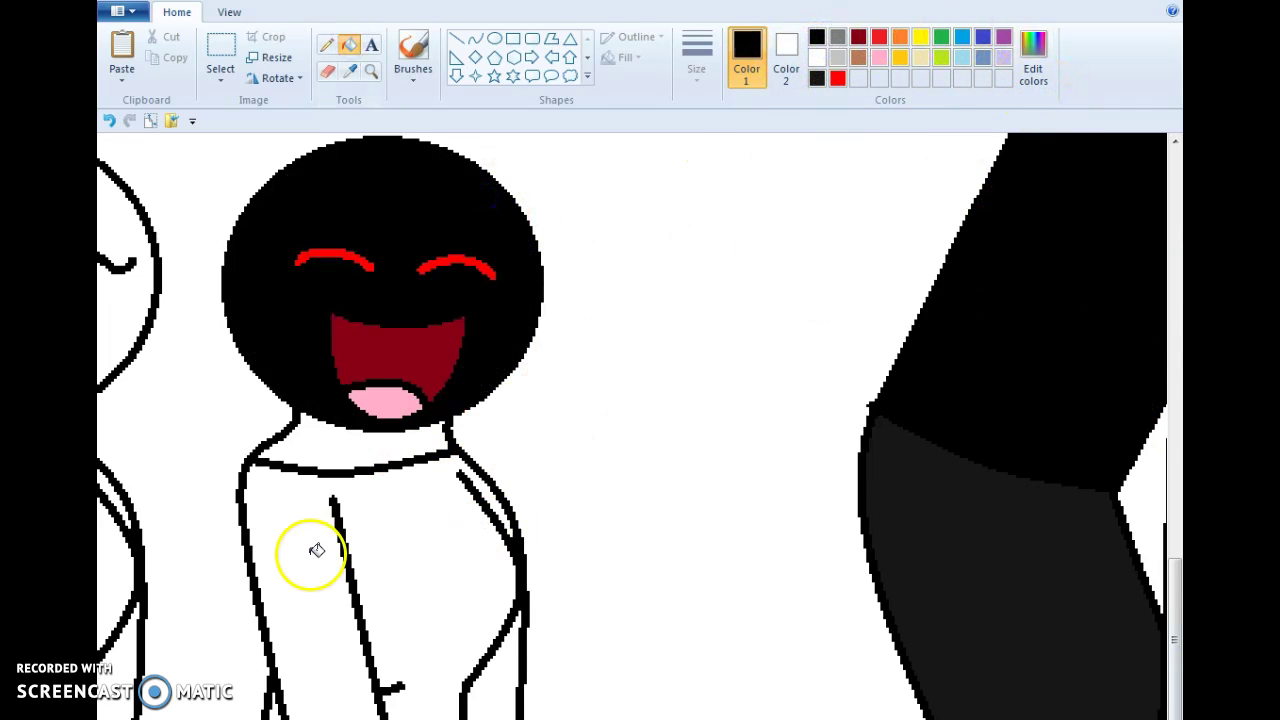
click(323, 47)
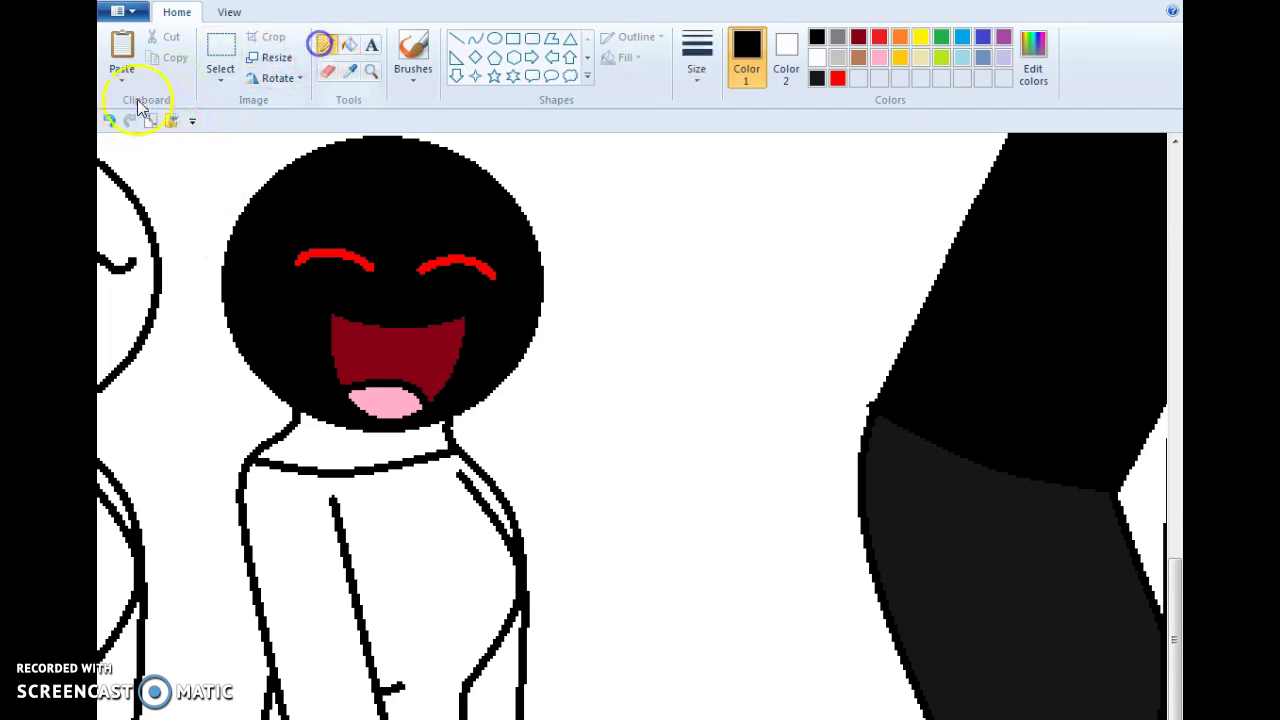
click(109, 120)
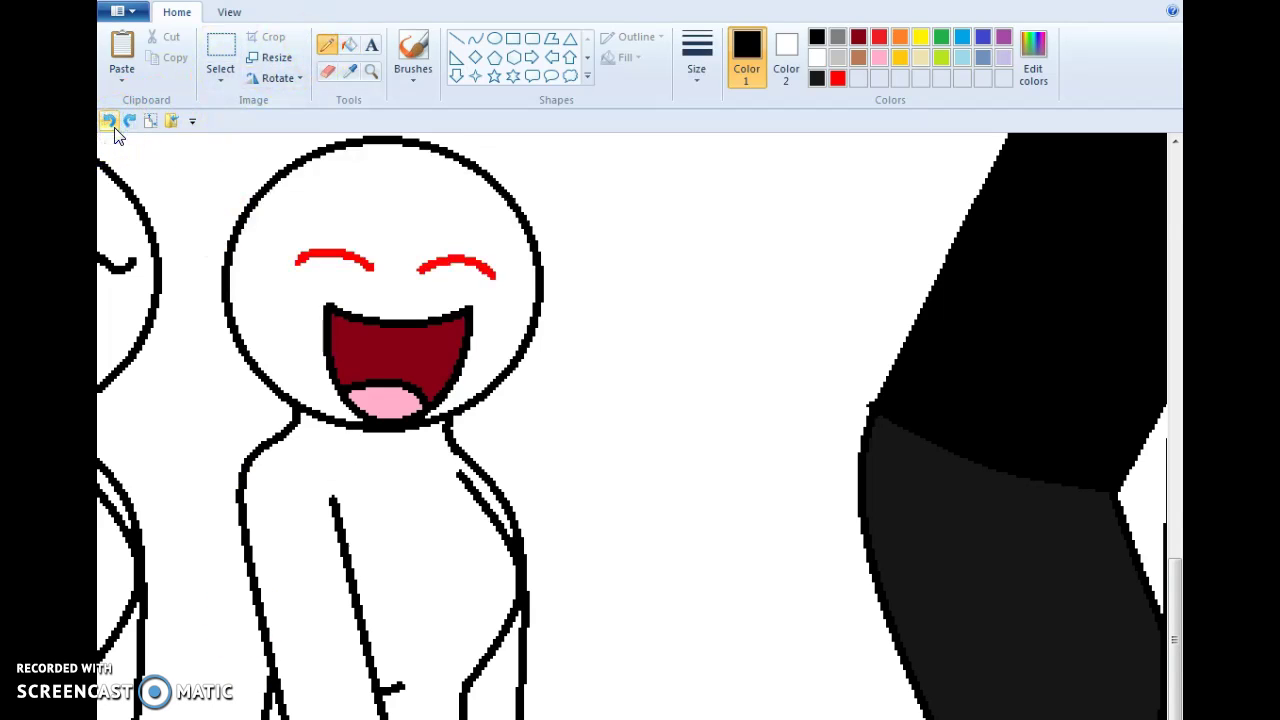
click(109, 120)
Draw a jagged hairline around the red-eyed figure's face with a thicker pencil in the custom near-black gray.
click(817, 79)
click(698, 80)
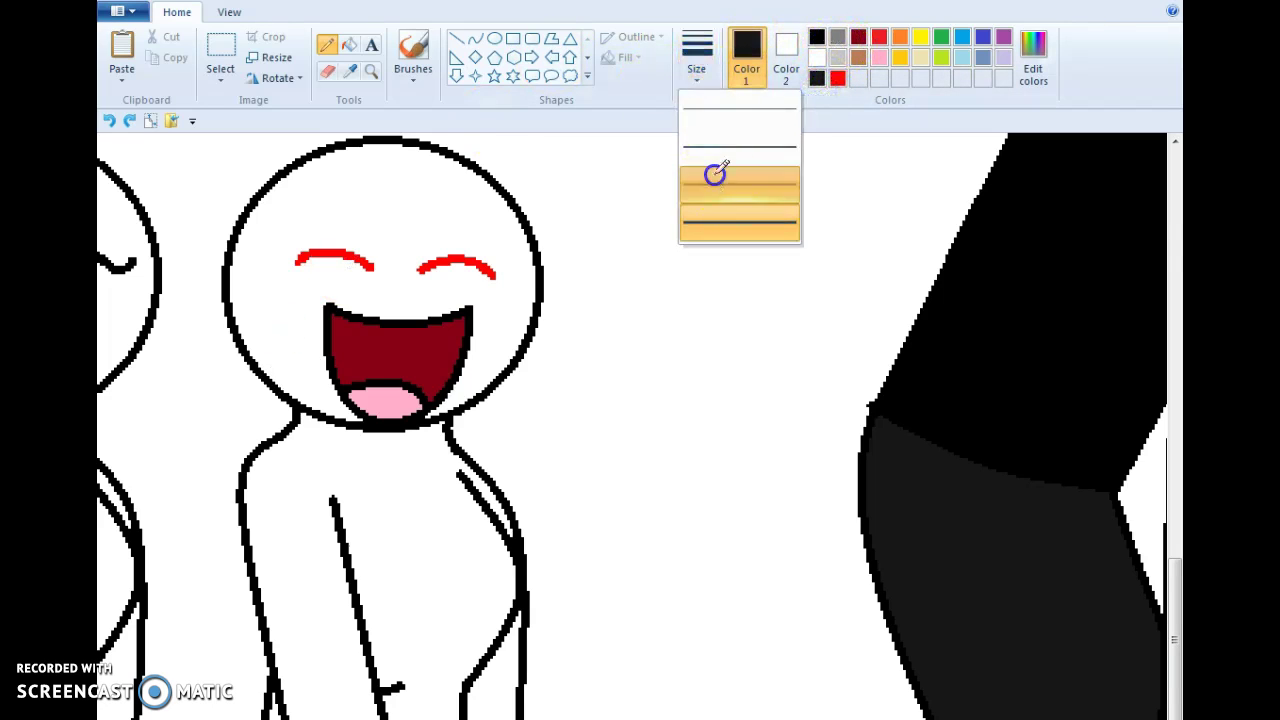
click(714, 171)
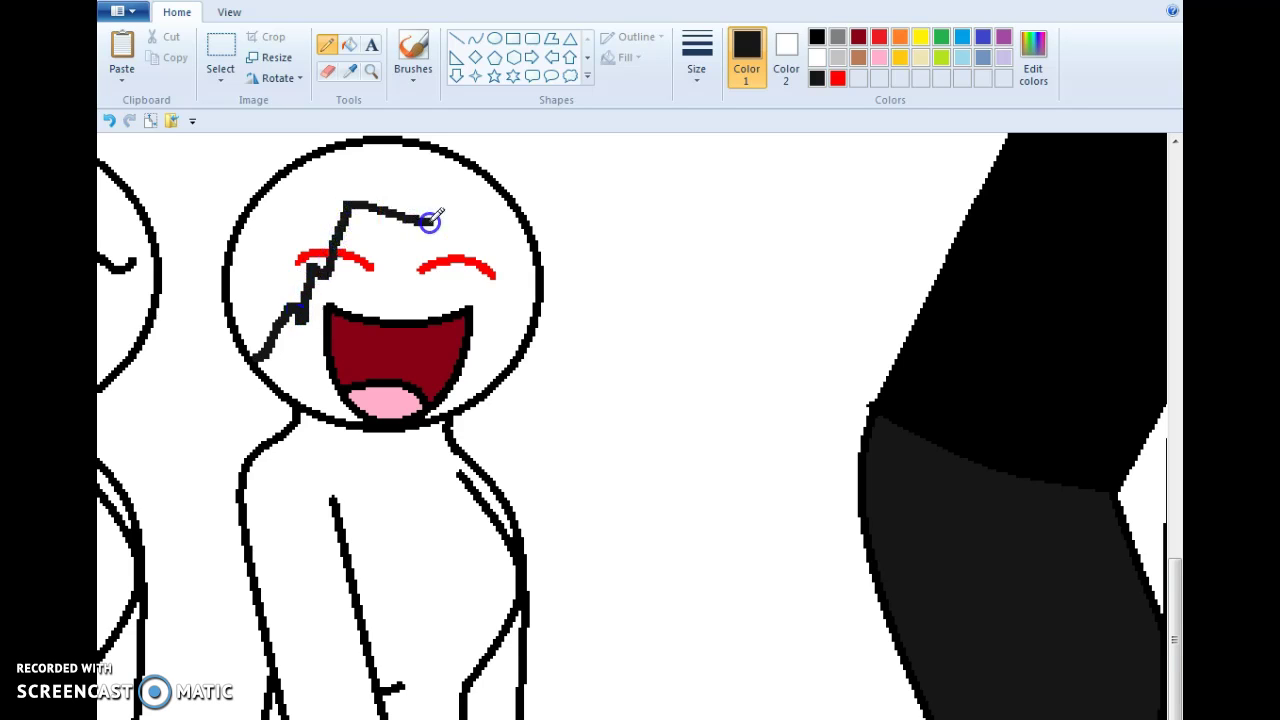
drag(430, 222, 538, 228)
mouse_move(517, 307)
mouse_down()
mouse_move(520, 451)
mouse_move(549, 229)
mouse_move(538, 165)
mouse_up()
key(ctrl+z)
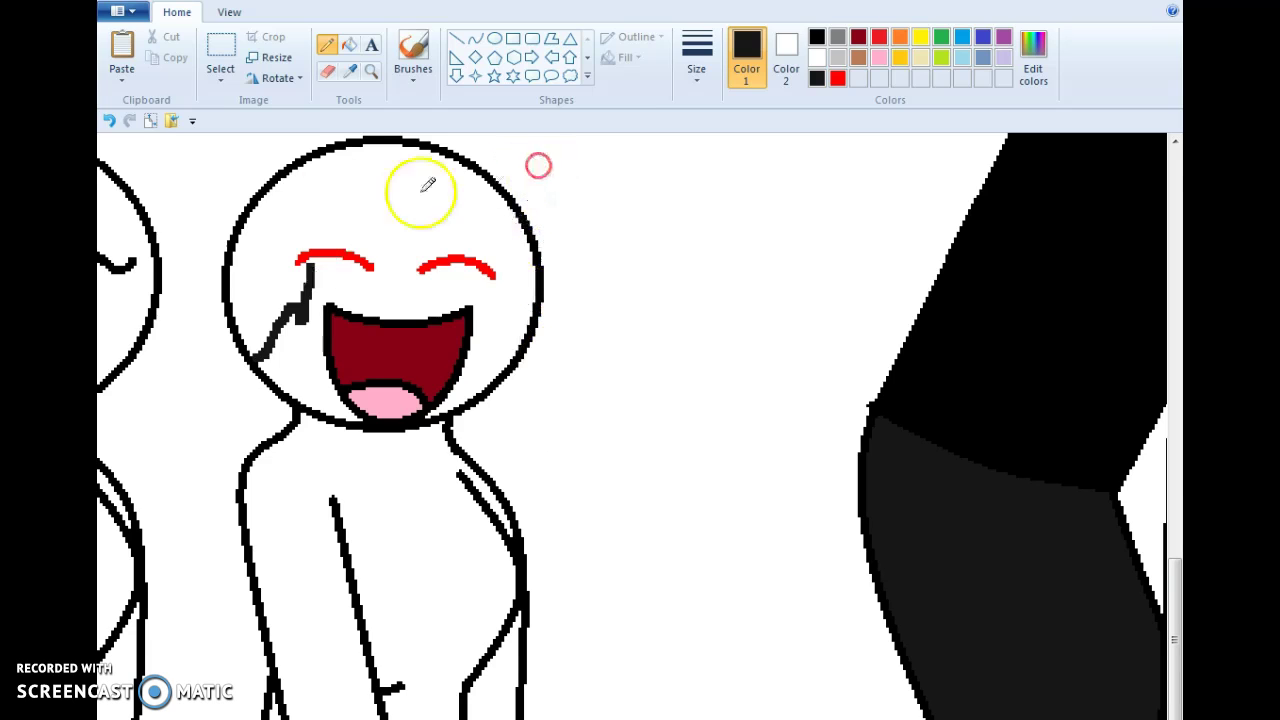
mouse_move(357, 177)
mouse_down()
mouse_move(451, 209)
mouse_move(528, 290)
mouse_up()
mouse_move(495, 335)
mouse_down()
mouse_move(537, 389)
mouse_move(560, 297)
mouse_move(486, 151)
mouse_up()
key(ctrl+z)
drag(356, 177, 293, 257)
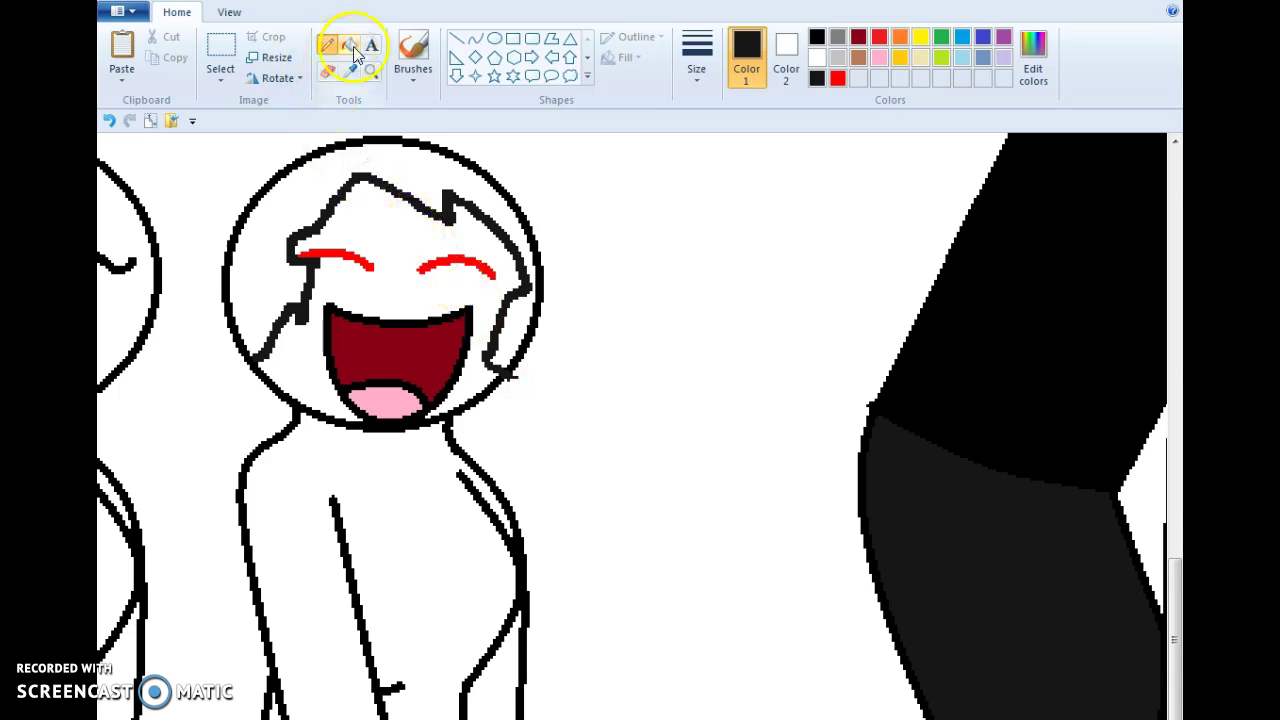
Recolor the jagged hairline to pure black and fill the red-eyed figure's face and body with black.
click(817, 37)
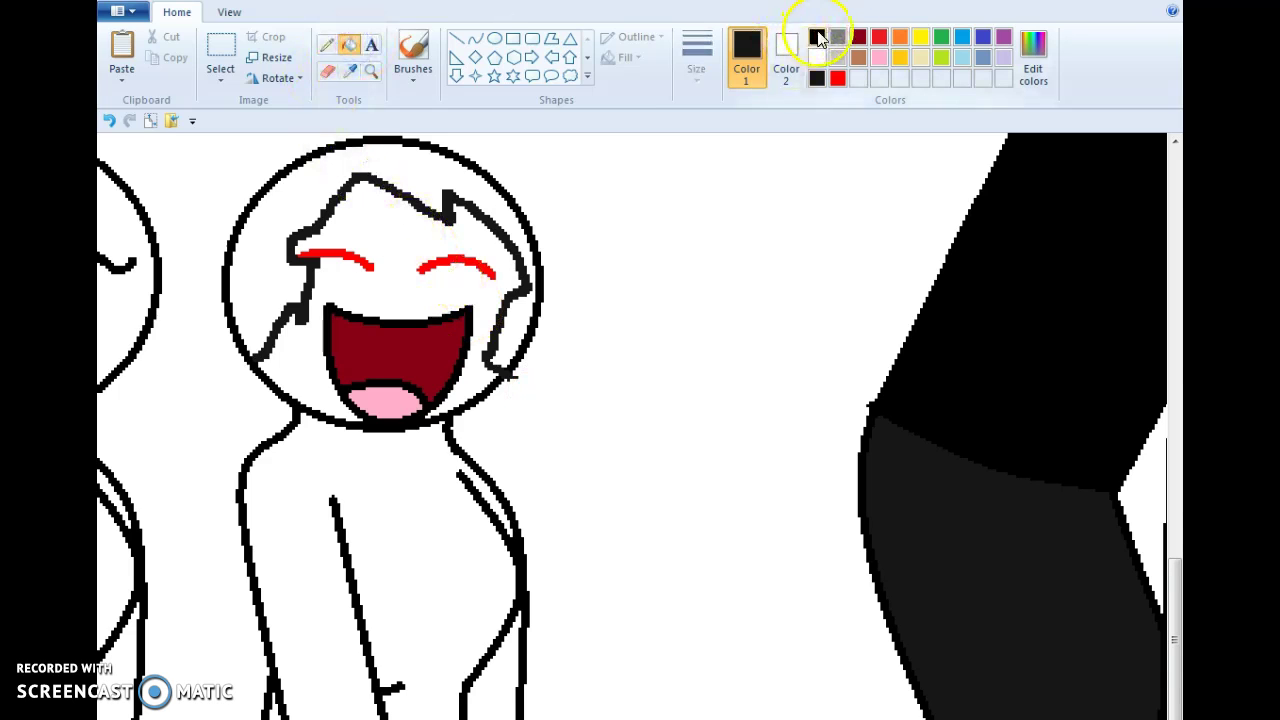
click(500, 372)
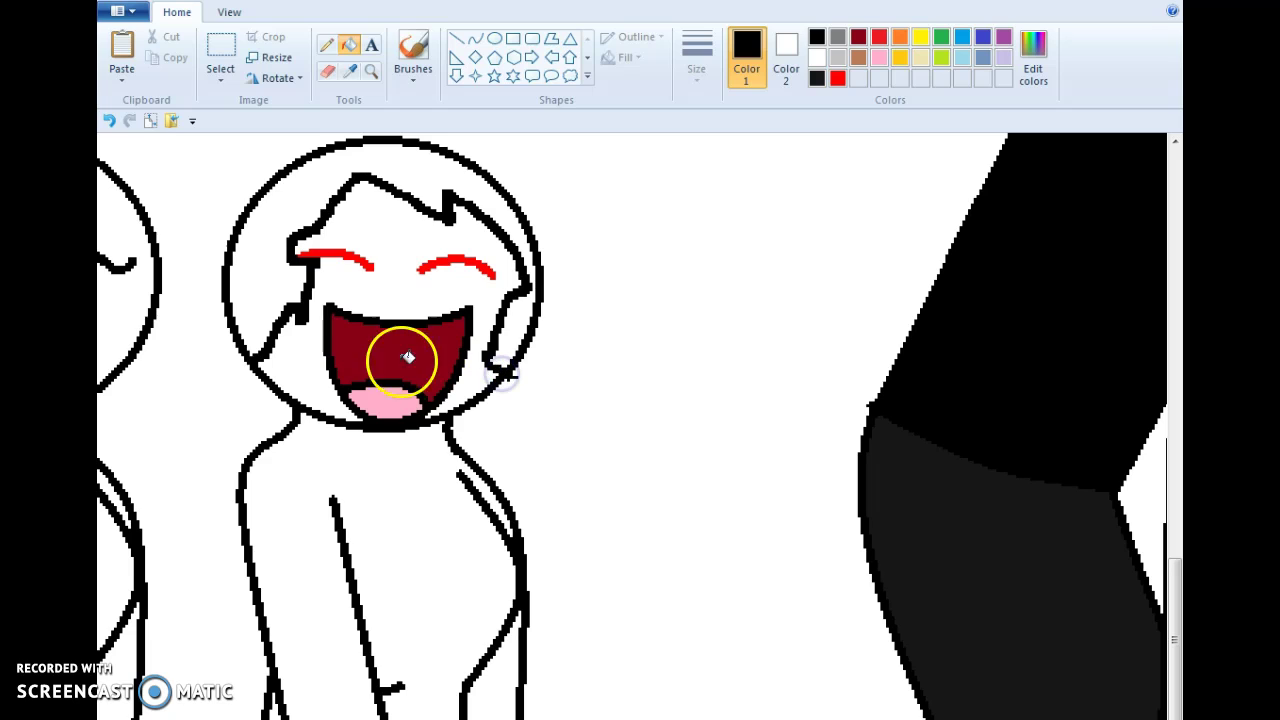
click(296, 361)
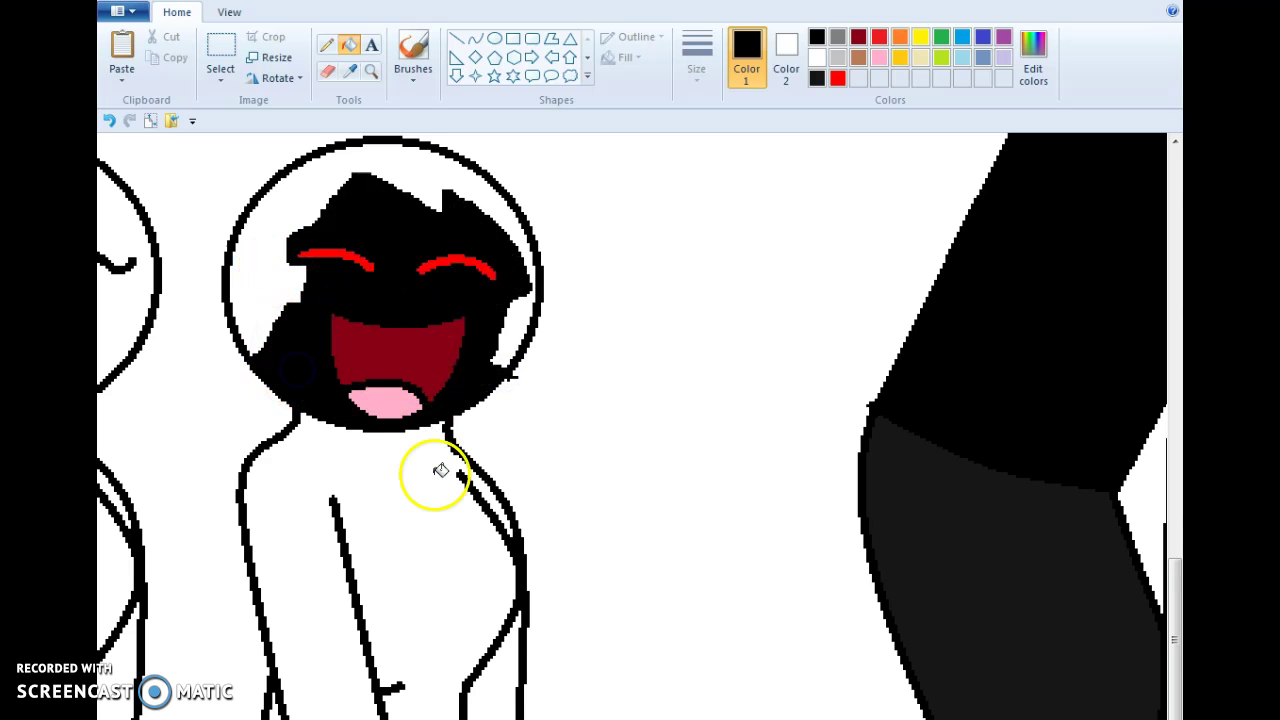
click(489, 694)
click(477, 616)
drag(300, 686, 272, 700)
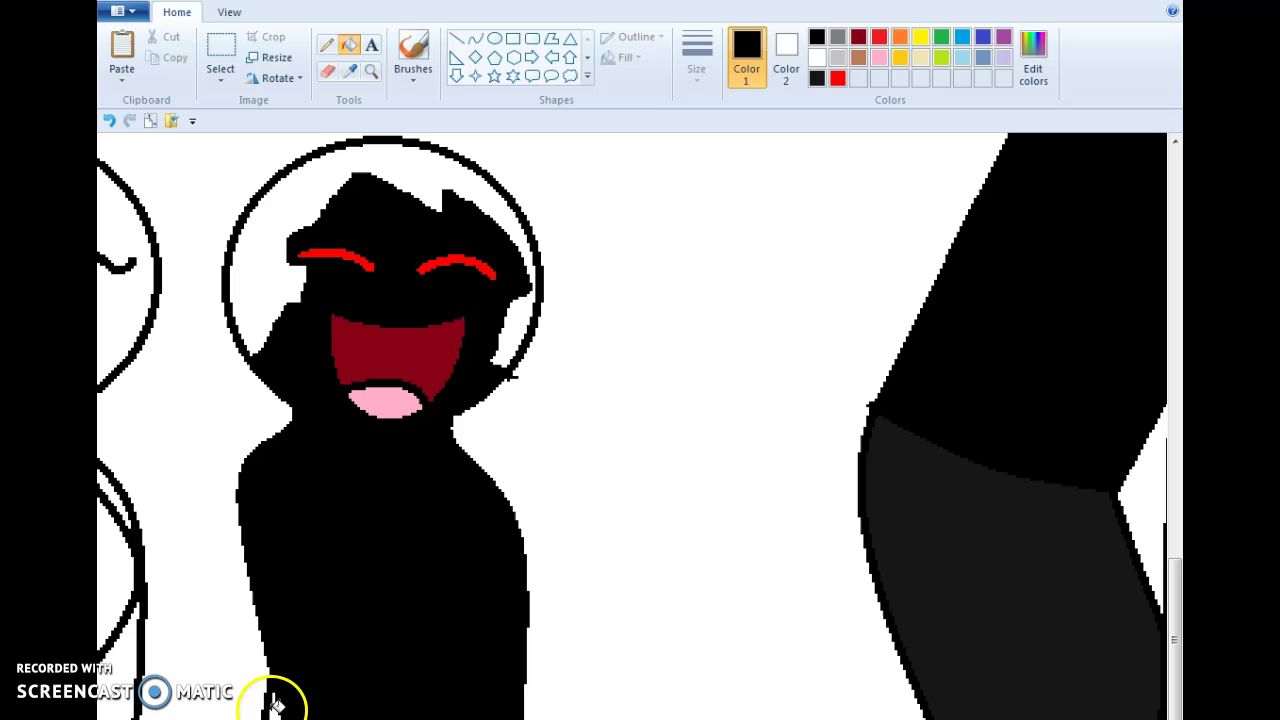
Try bright red as the red-eyed figure's hair fill, and replace it with the custom near-black gray.
click(837, 80)
click(363, 166)
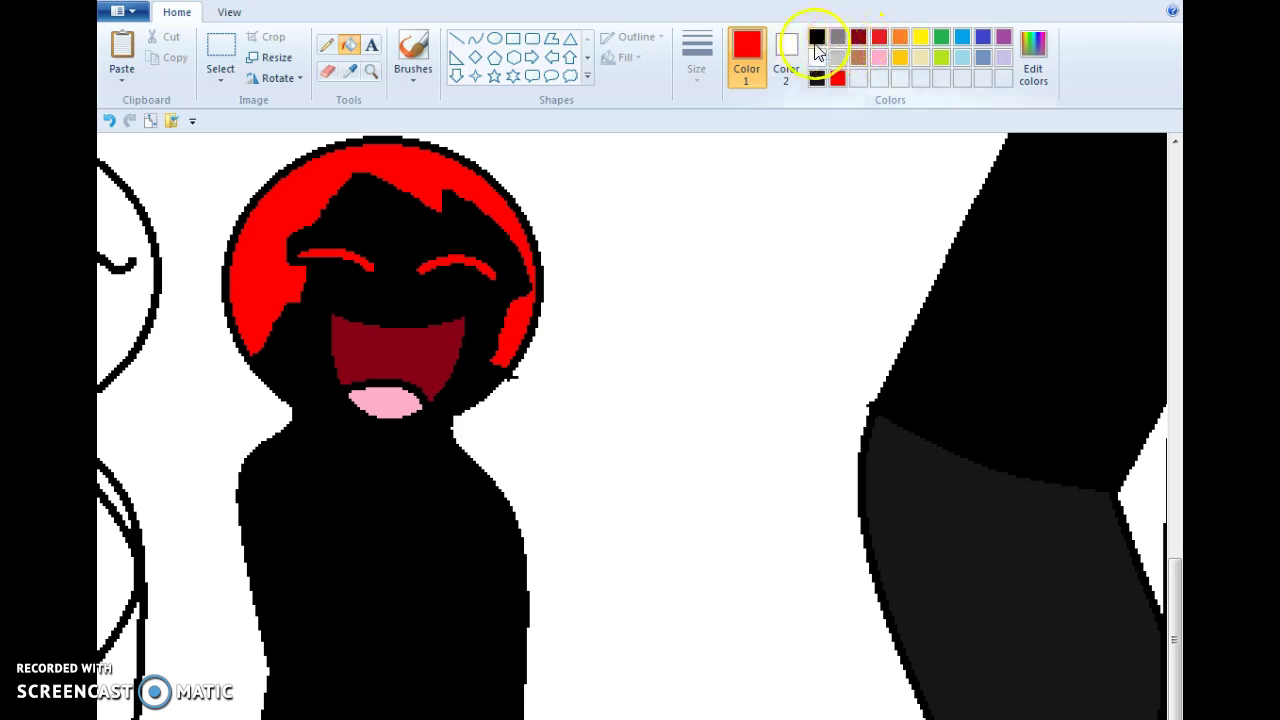
click(816, 80)
click(430, 175)
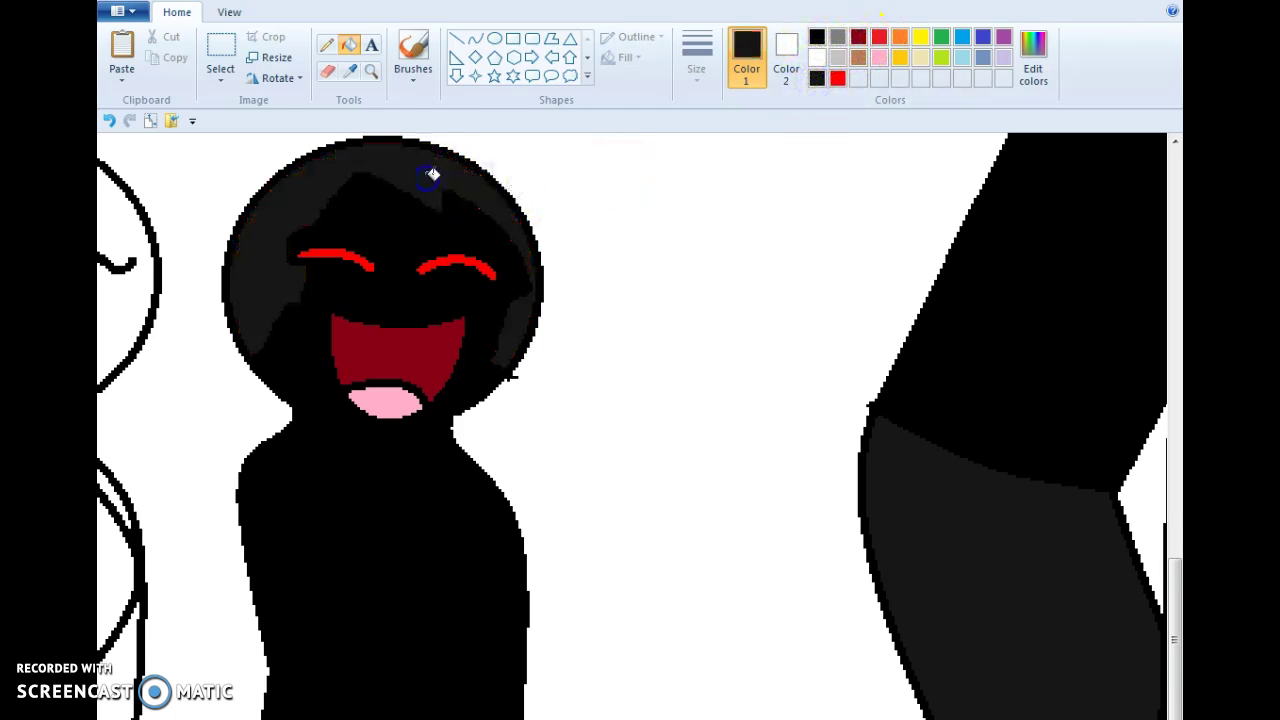
Sketch a jagged fringe and a long lock beside the right cheek on the white laughing figure with a thinner dark red pencil.
scroll(400, 450, left, 5)
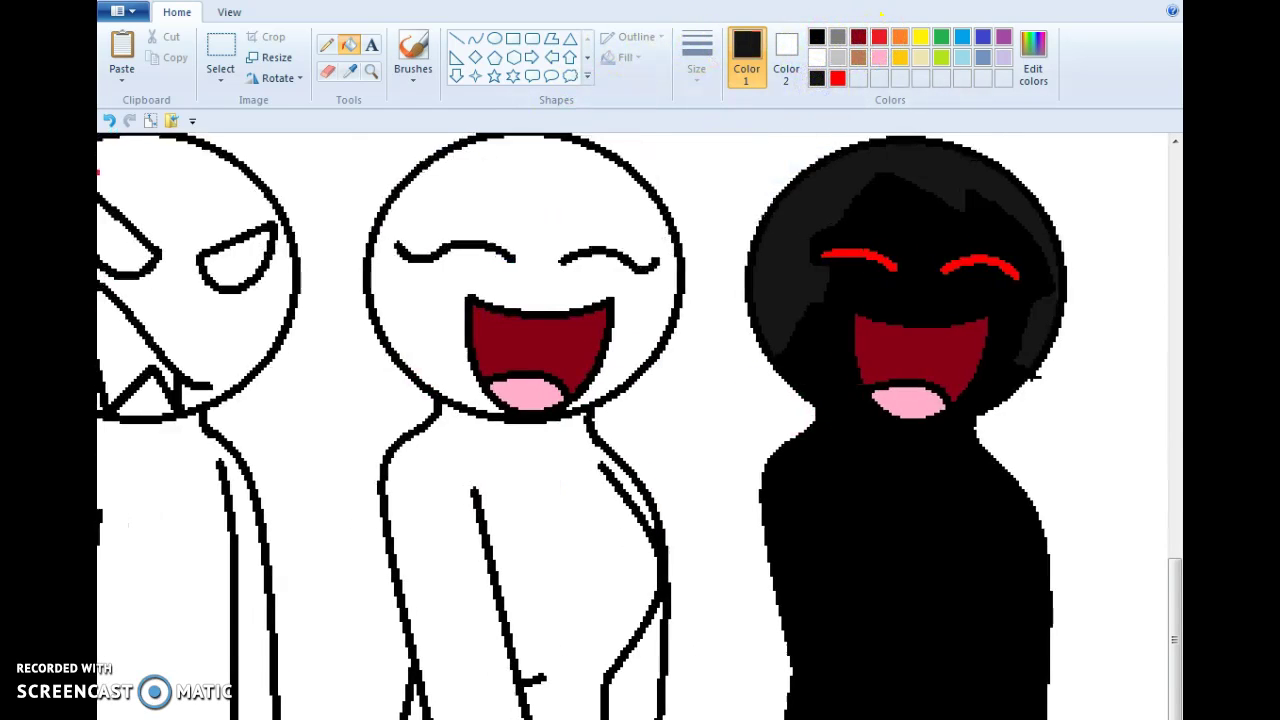
click(327, 47)
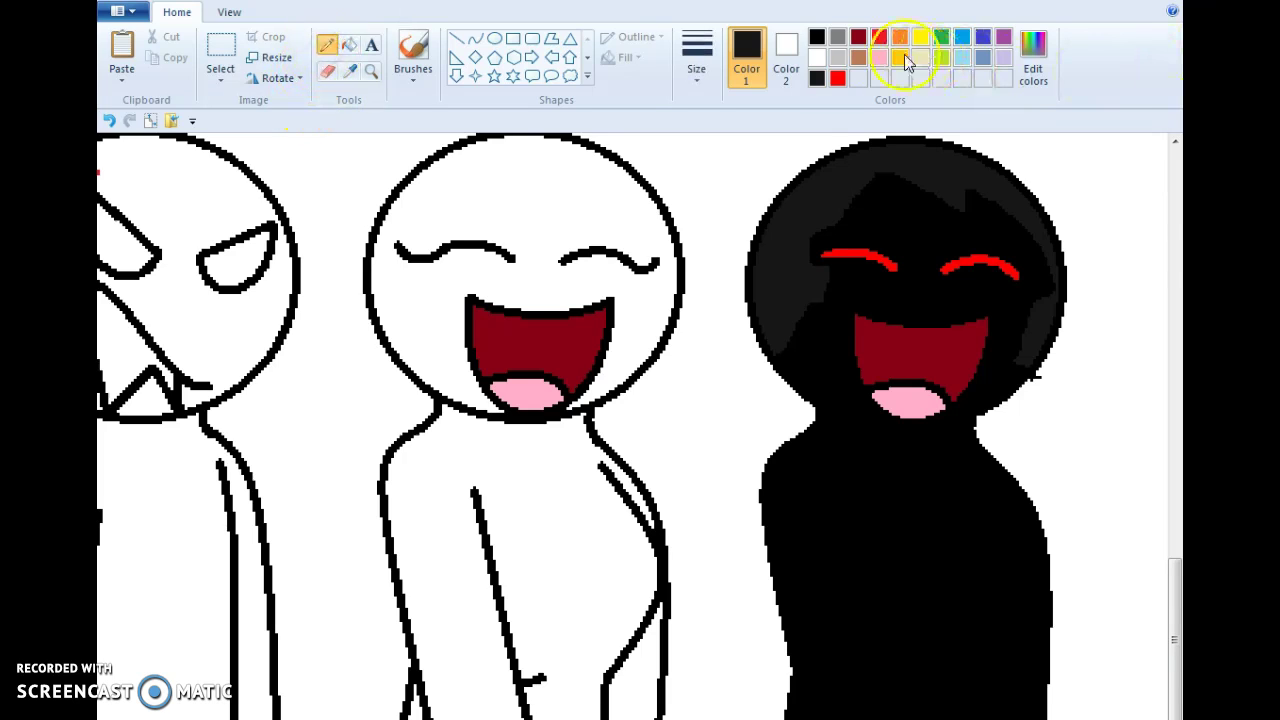
click(818, 40)
click(858, 37)
mouse_move(480, 175)
mouse_down()
mouse_move(469, 229)
mouse_move(420, 239)
mouse_up()
right_click(420, 239)
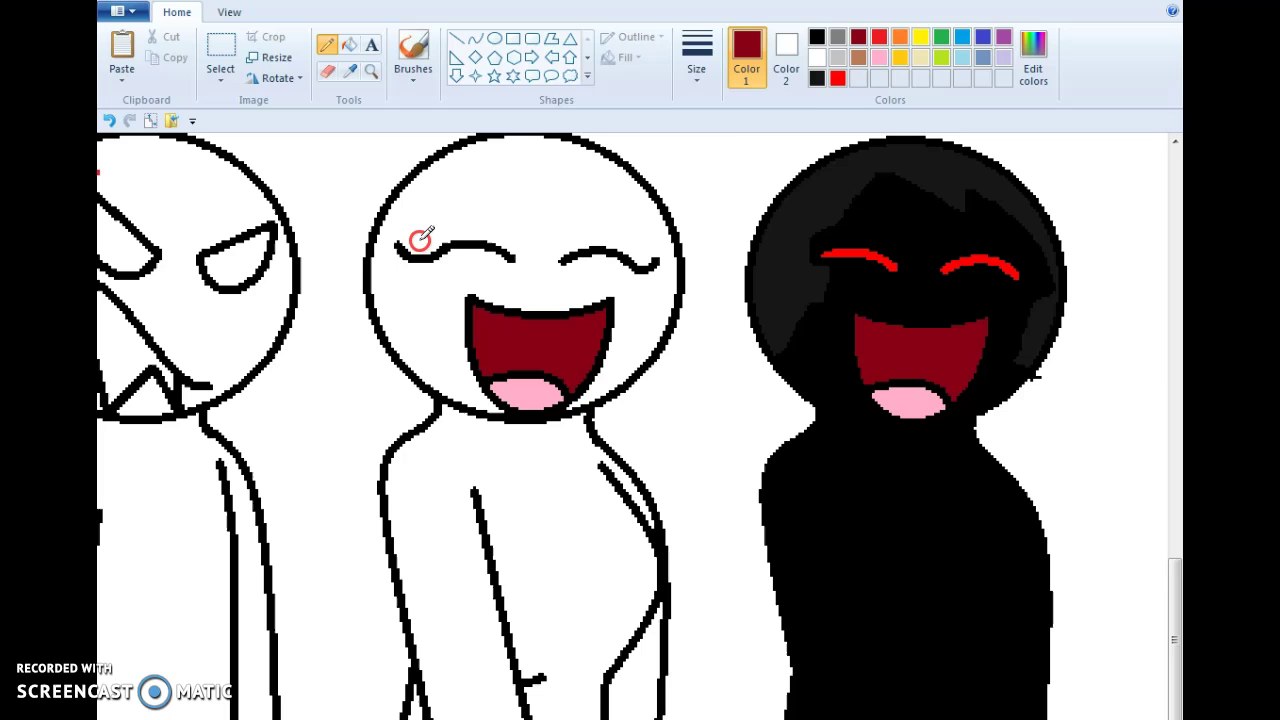
click(705, 32)
click(711, 137)
mouse_move(491, 175)
mouse_down()
mouse_move(638, 240)
mouse_move(663, 463)
mouse_move(714, 357)
mouse_move(706, 277)
mouse_up()
right_click(632, 275)
drag(592, 203, 510, 242)
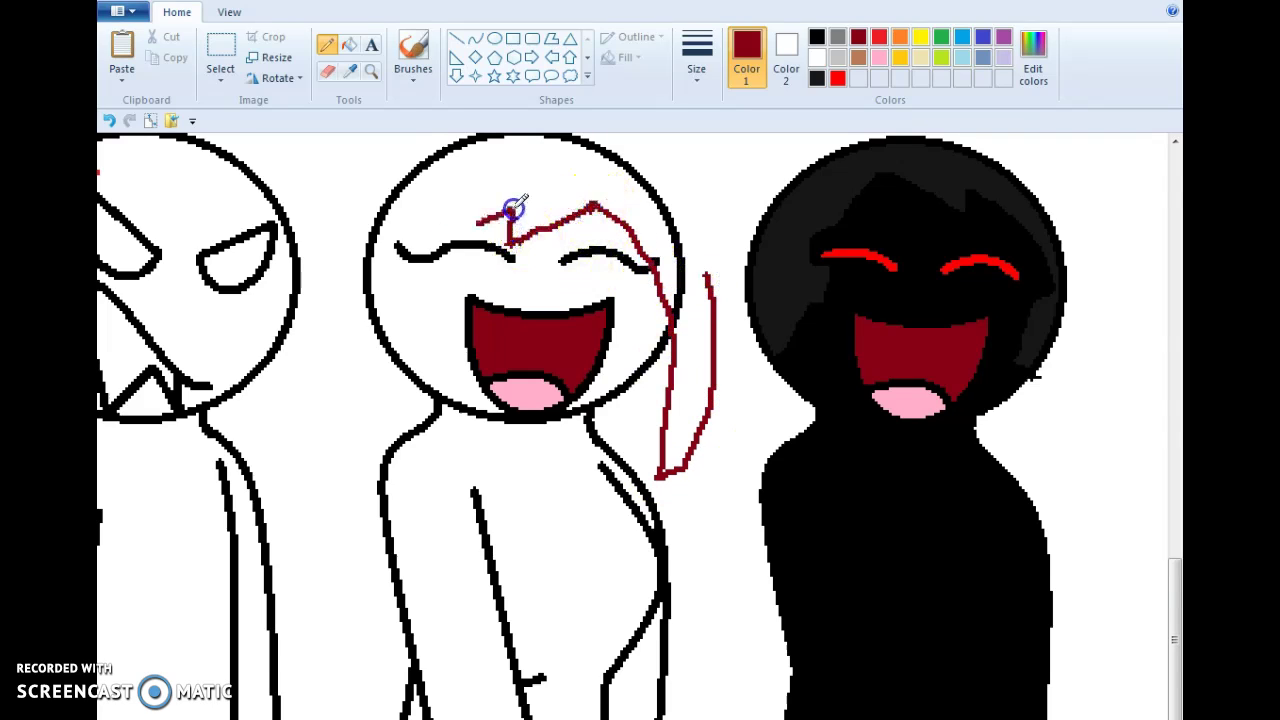
Outline the hair down the left side of the face and around the outside of the head in dark red.
drag(400, 262, 467, 410)
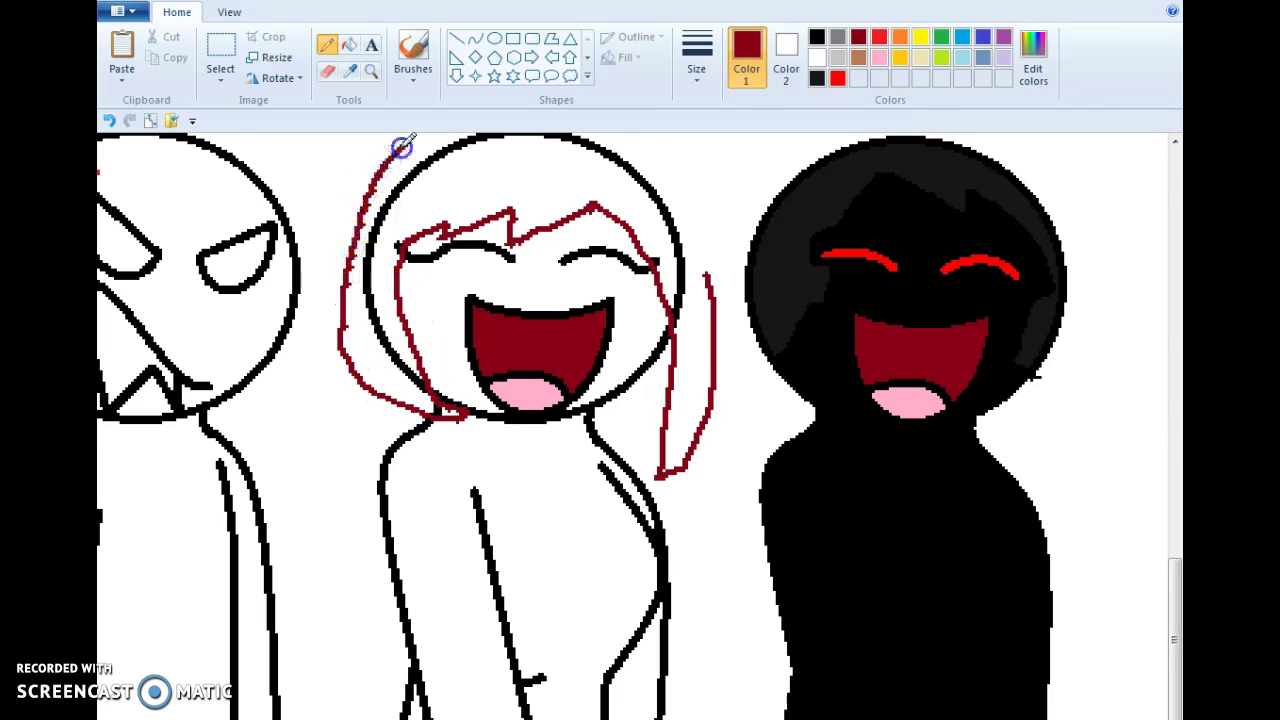
click(709, 282)
scroll(429, 314, up, 5)
scroll(423, 405, down, 5)
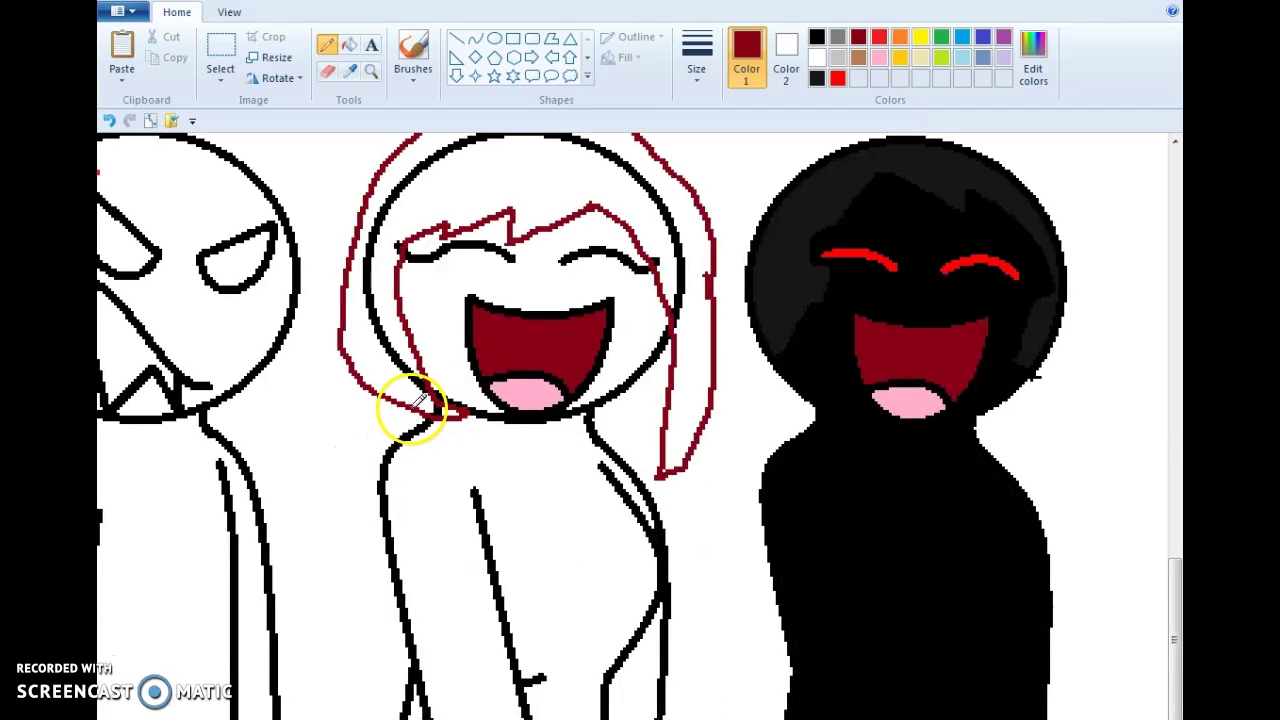
Draw two pointed dark red hair locks hanging over the figure's chest, one on each side of the neck.
drag(408, 406, 483, 516)
drag(549, 589, 501, 412)
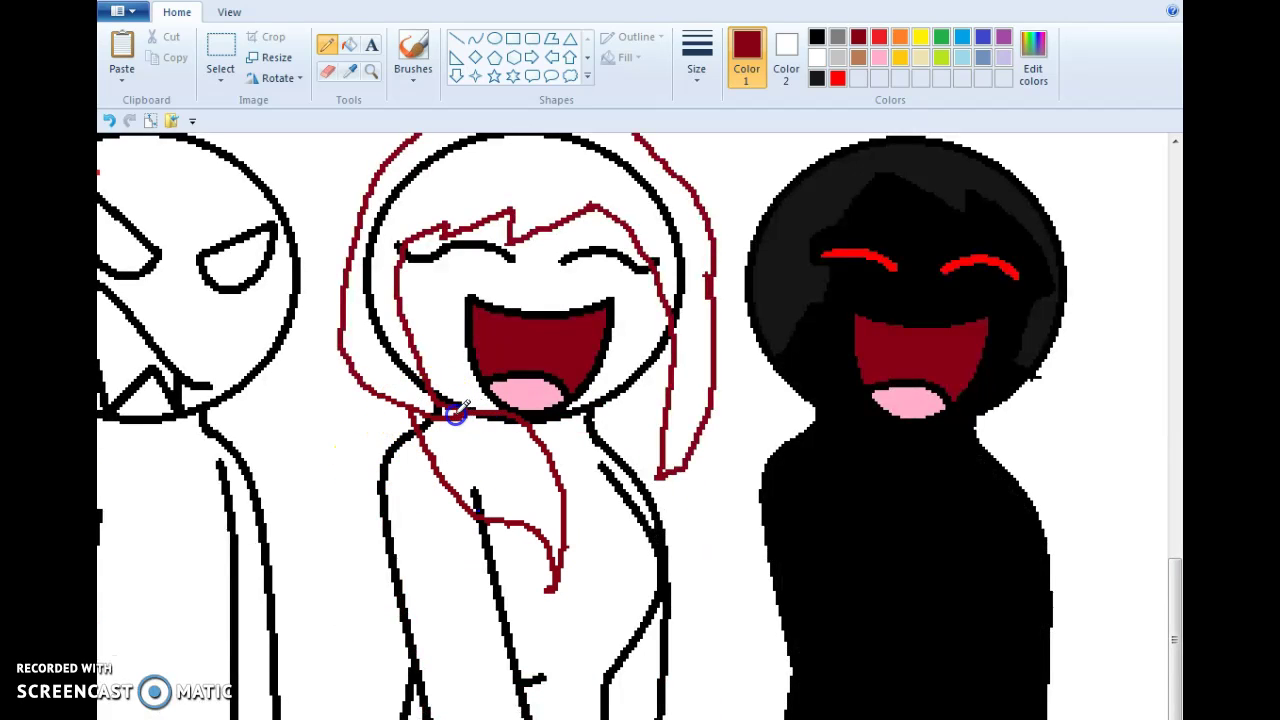
drag(634, 371, 641, 549)
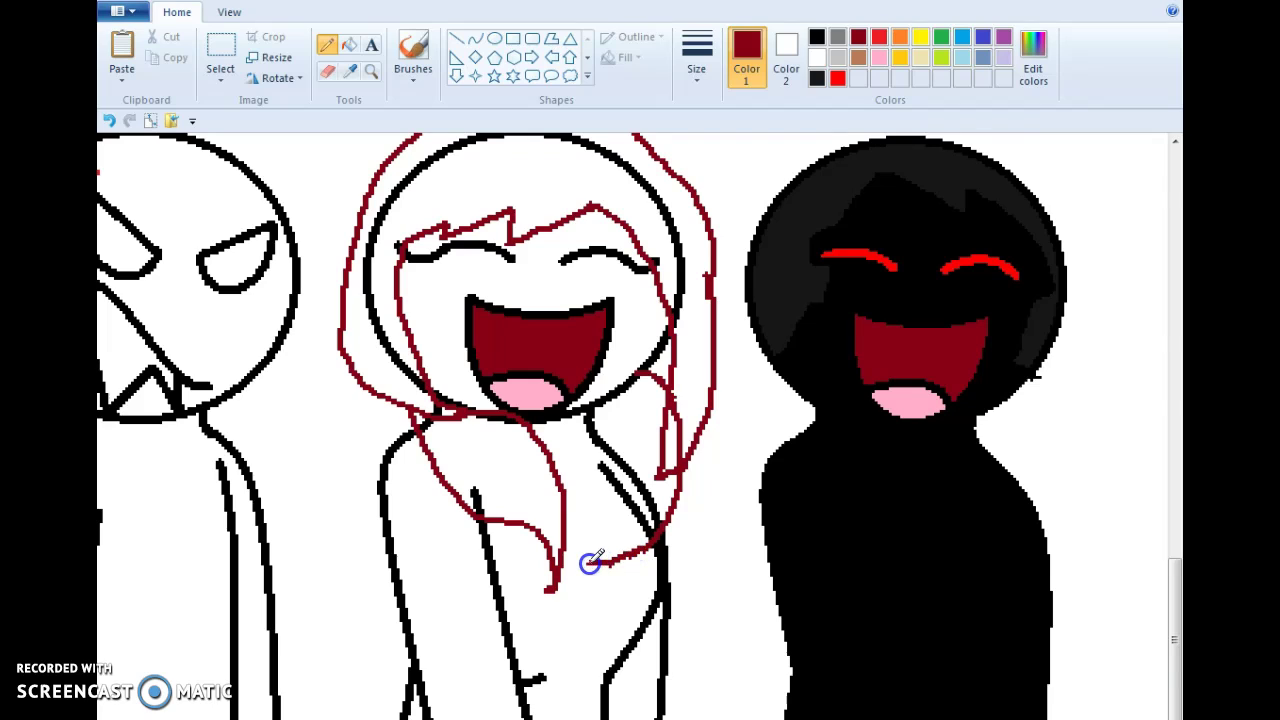
key(ctrl+z)
drag(670, 410, 611, 540)
key(ctrl+z)
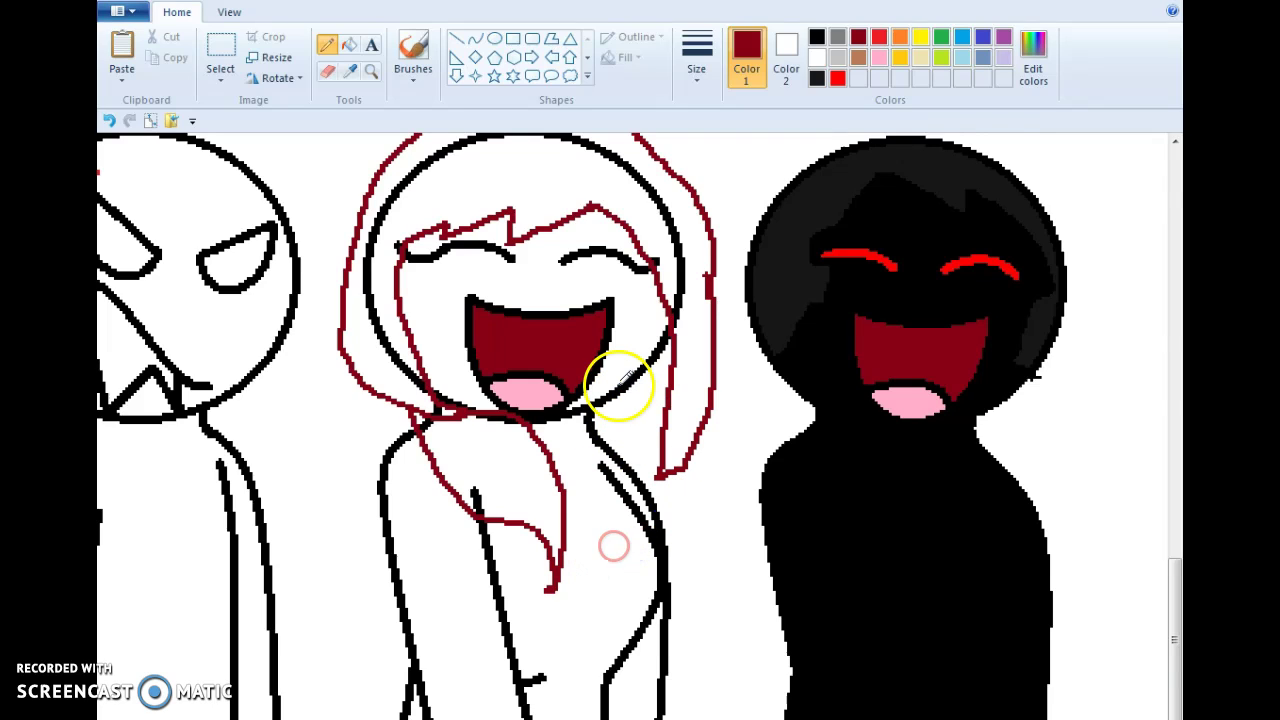
click(609, 571)
mouse_move(607, 403)
mouse_down()
mouse_move(627, 416)
mouse_move(633, 576)
mouse_up()
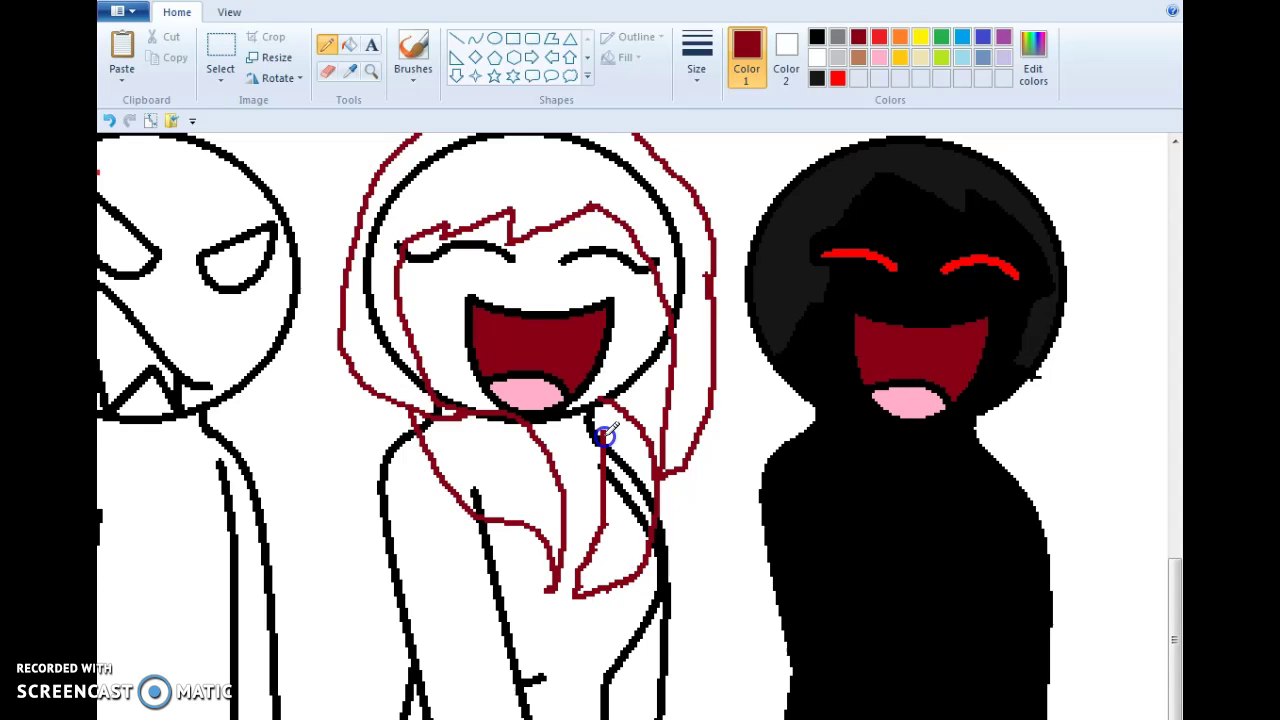
Fill the black head outline inside the dark red hair with white, and undo the extra fill near the shoulder.
click(345, 47)
click(817, 40)
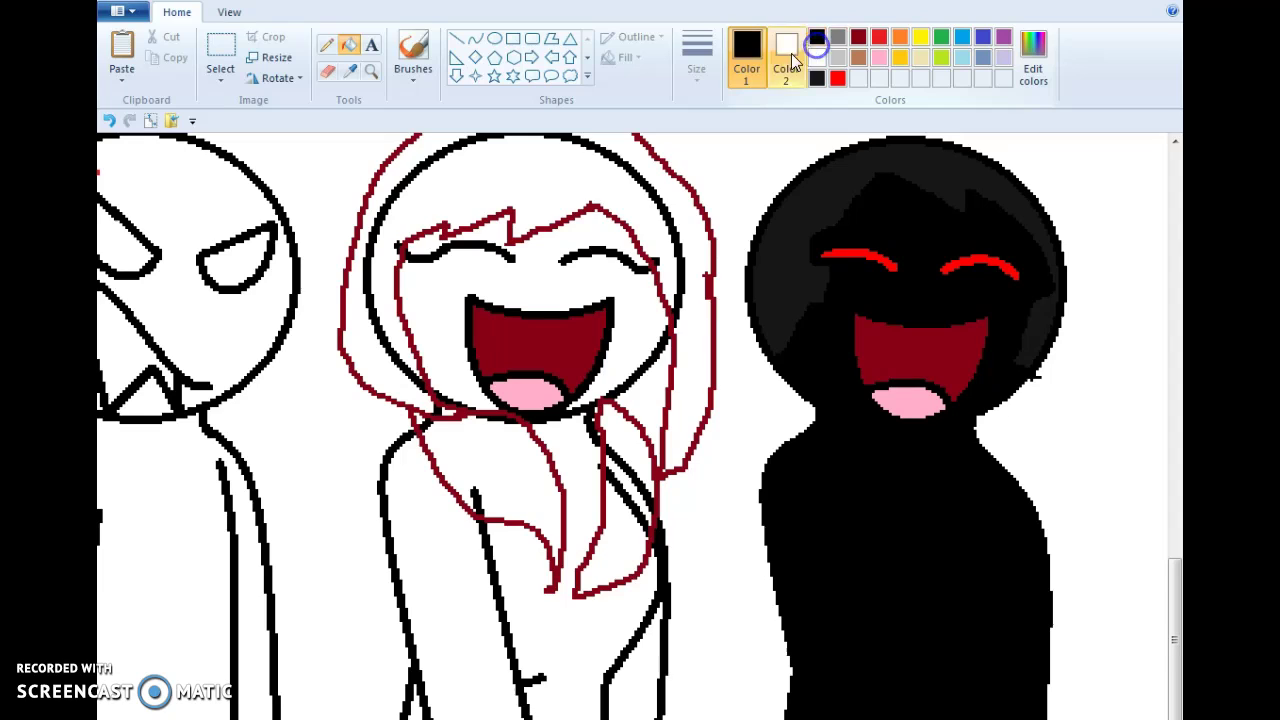
right_click(655, 197)
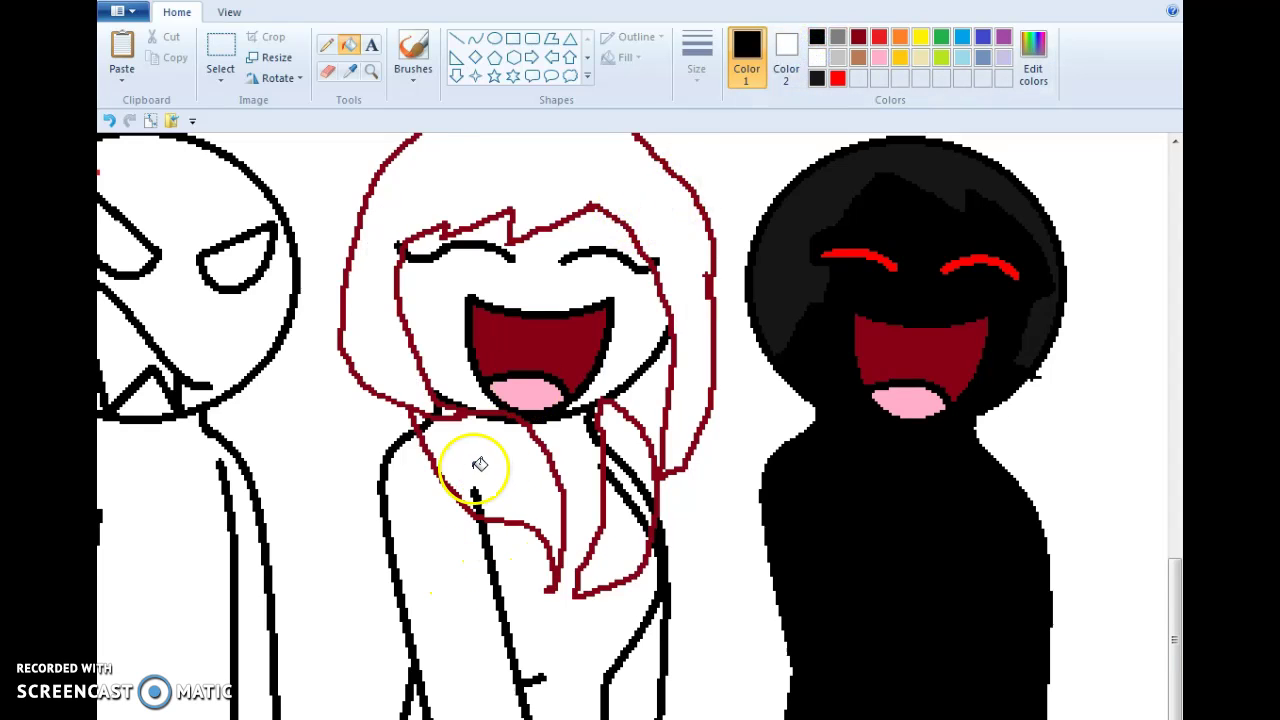
click(634, 467)
key(ctrl+z)
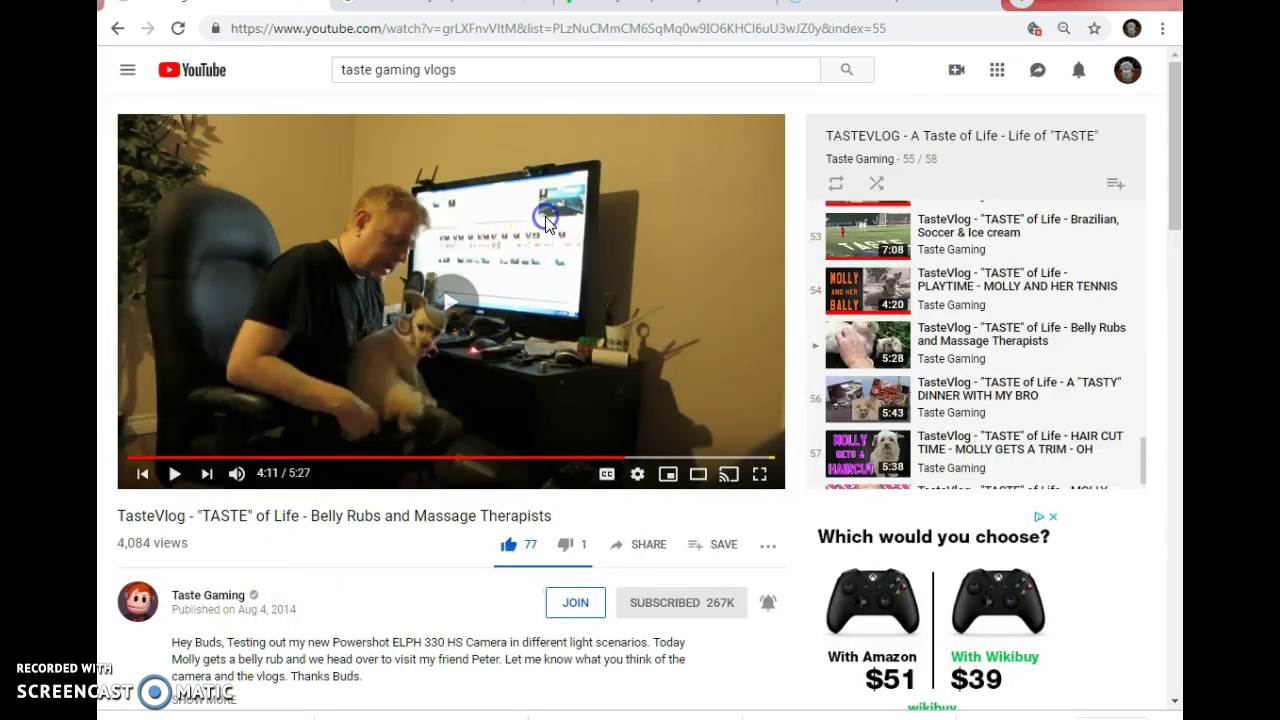
Jump to another part of the belly rubs vlog on YouTube and switch back to the Paint drawing.
click(354, 468)
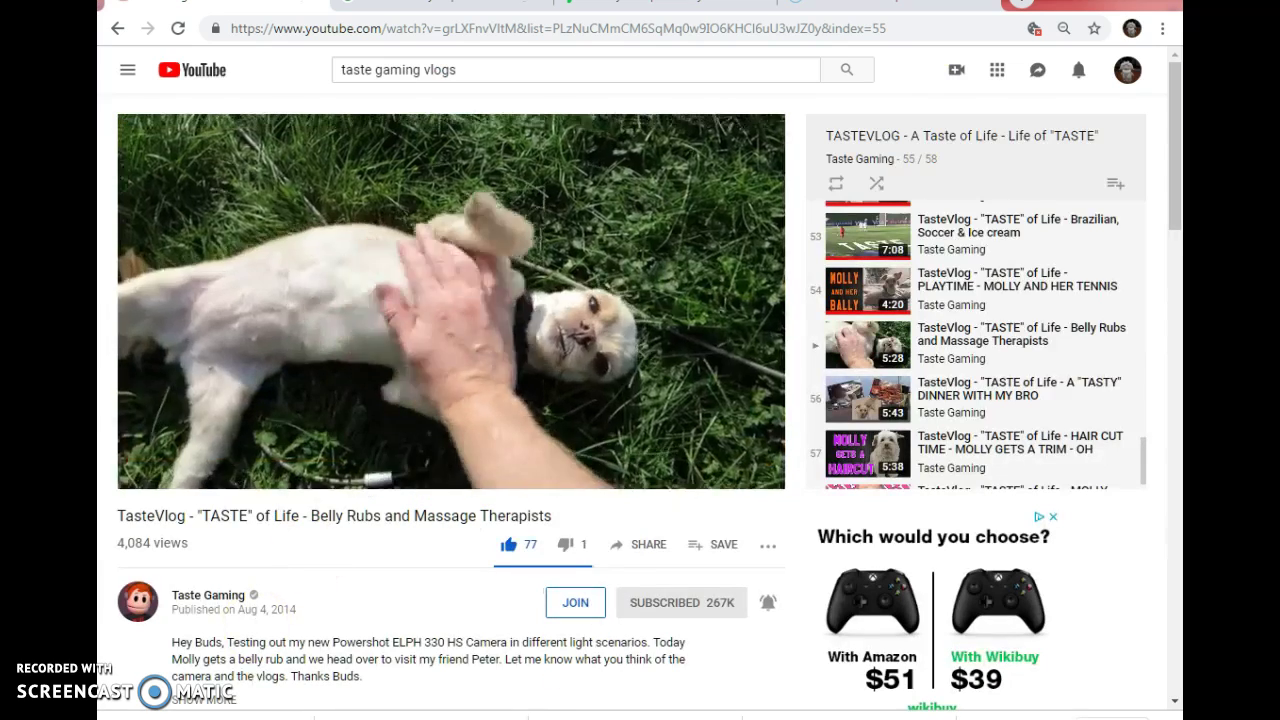
mouse_move(800, 716)
click(900, 650)
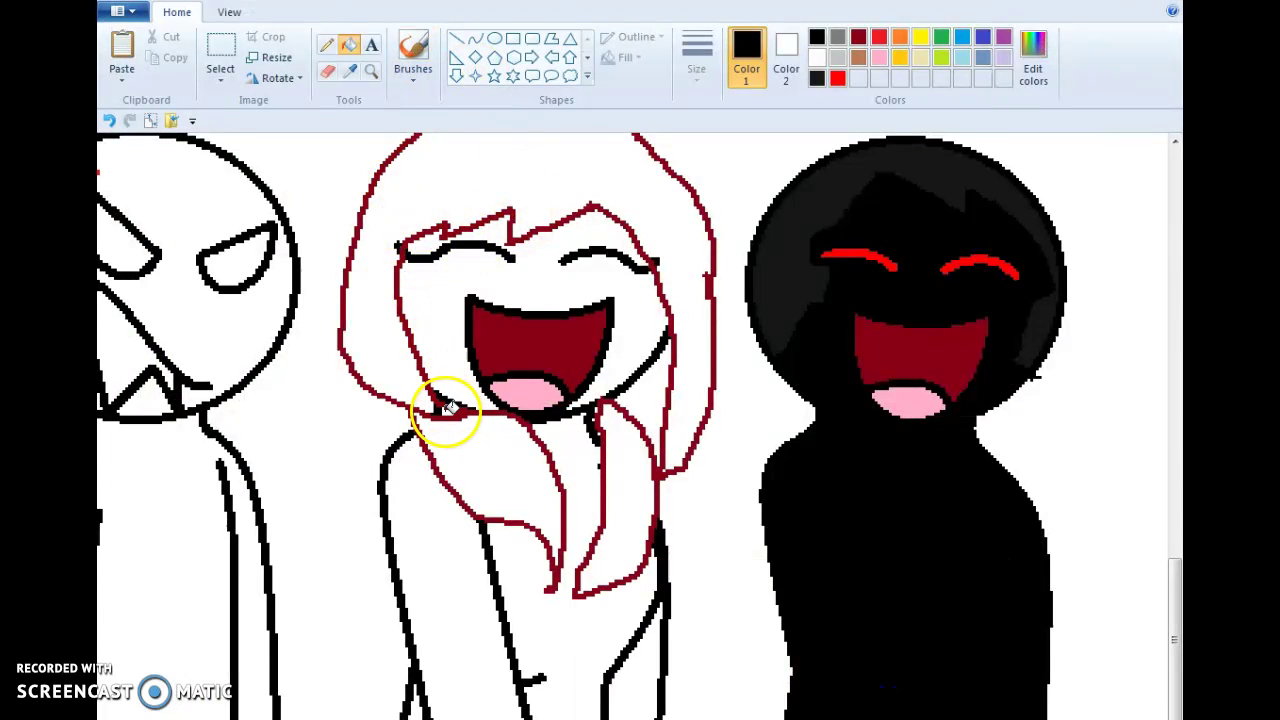
Recolor the dark red hair outline black, and add a black circle with a curved loop above it on the left chest lock.
click(452, 404)
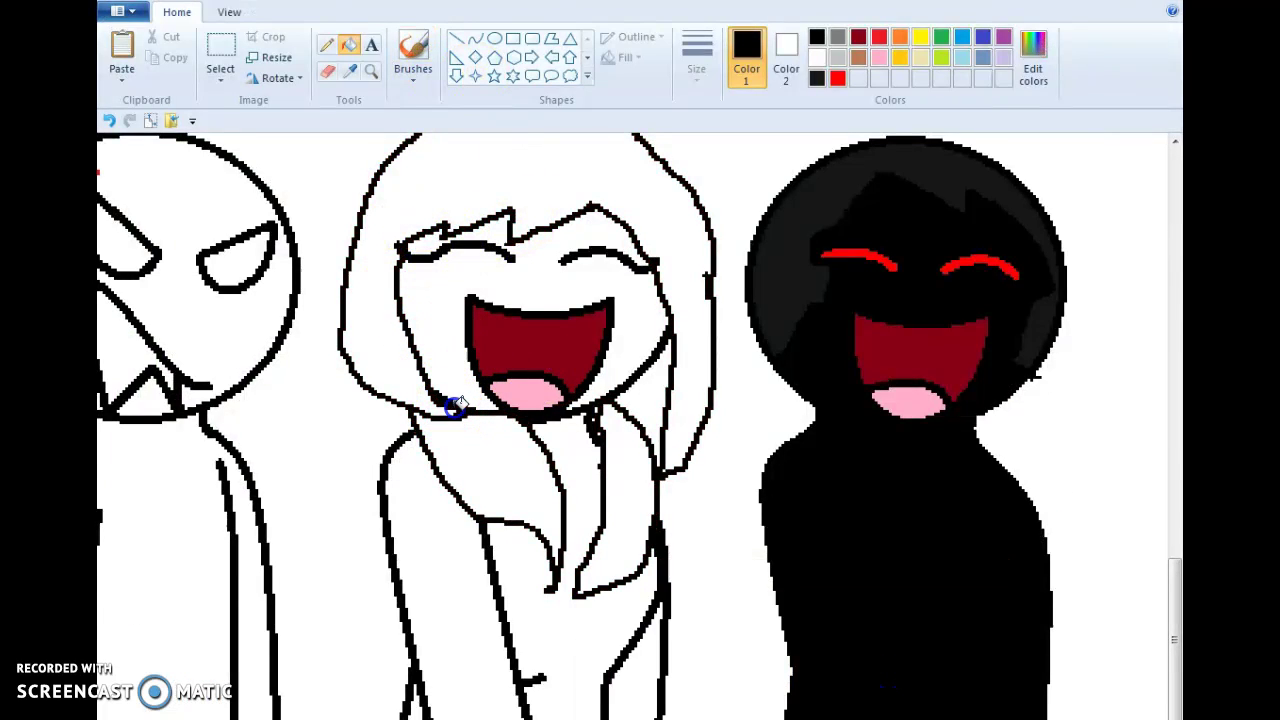
click(494, 38)
drag(458, 459, 519, 519)
click(327, 45)
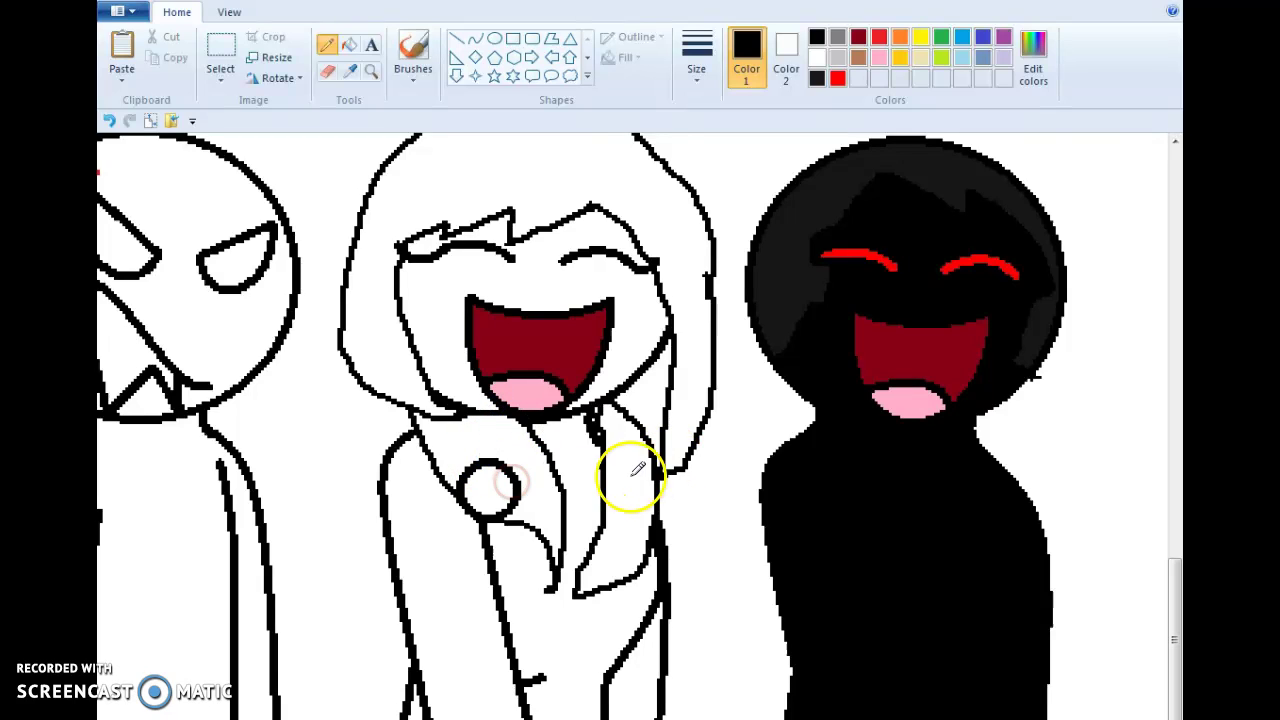
right_click(522, 484)
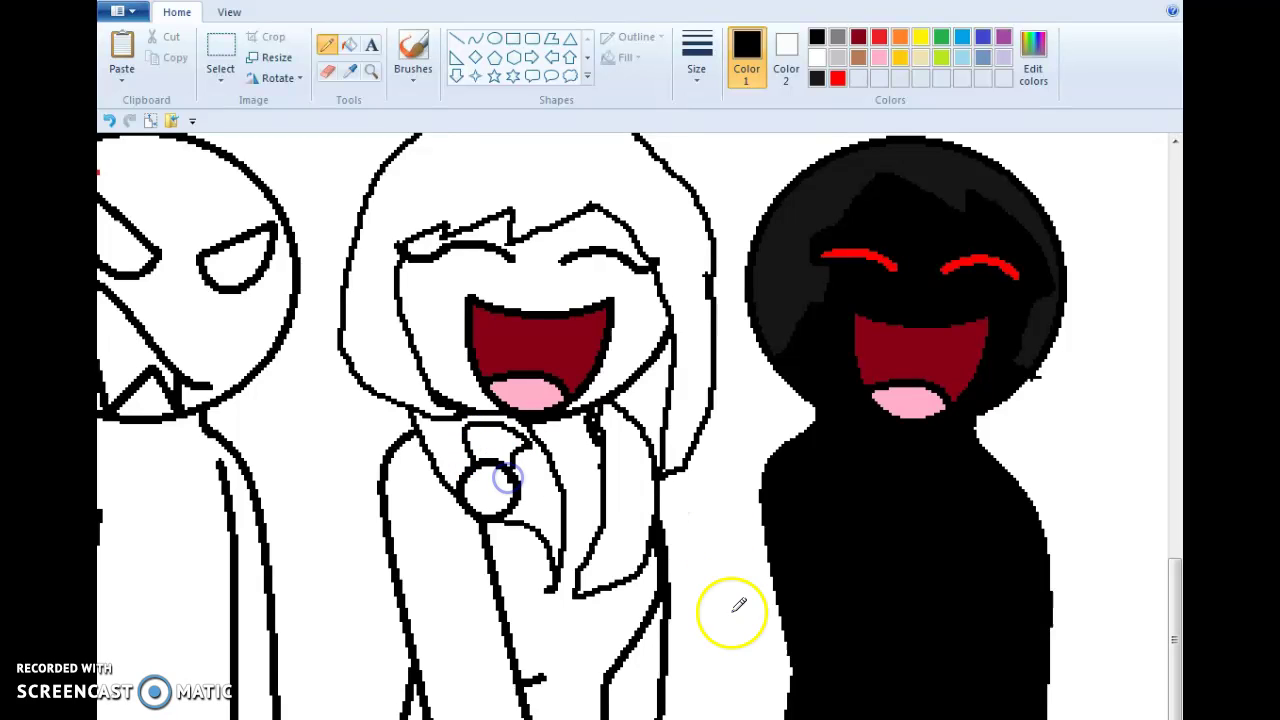
Add a small black oval to the right chest lock with short pencil lines joining it to the lock's edges.
click(494, 40)
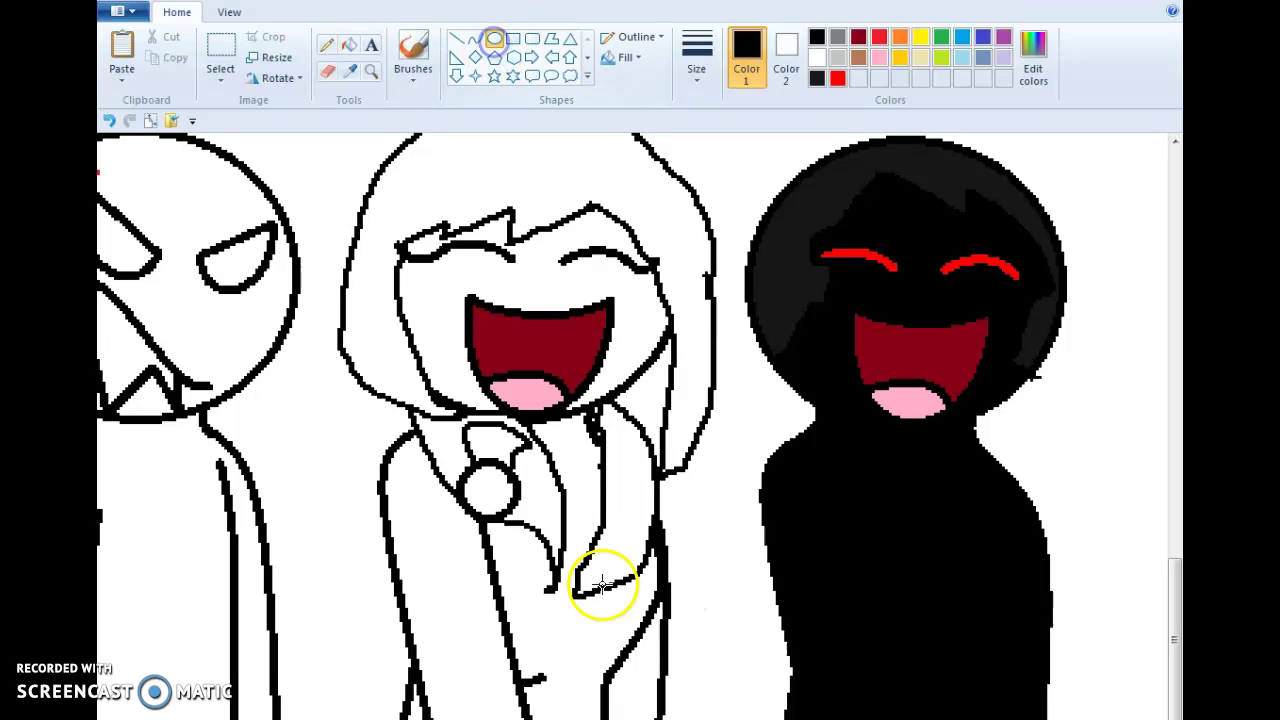
drag(612, 482, 648, 522)
click(743, 420)
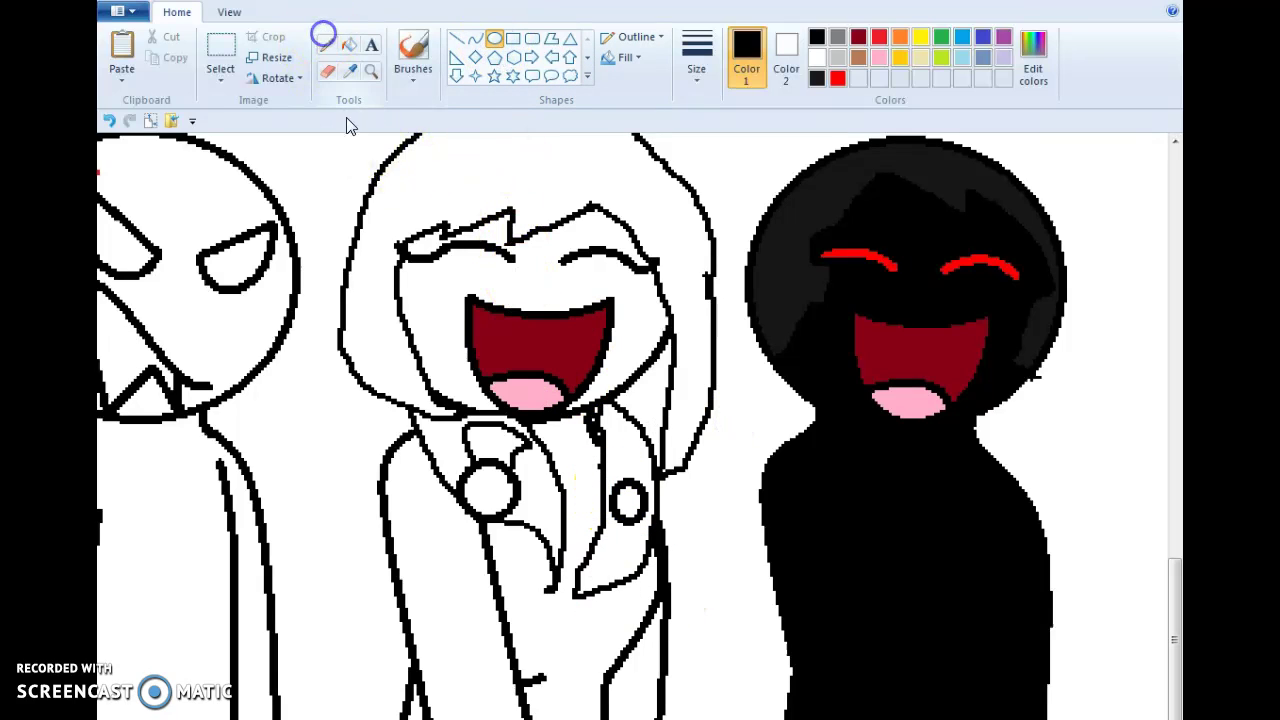
click(327, 47)
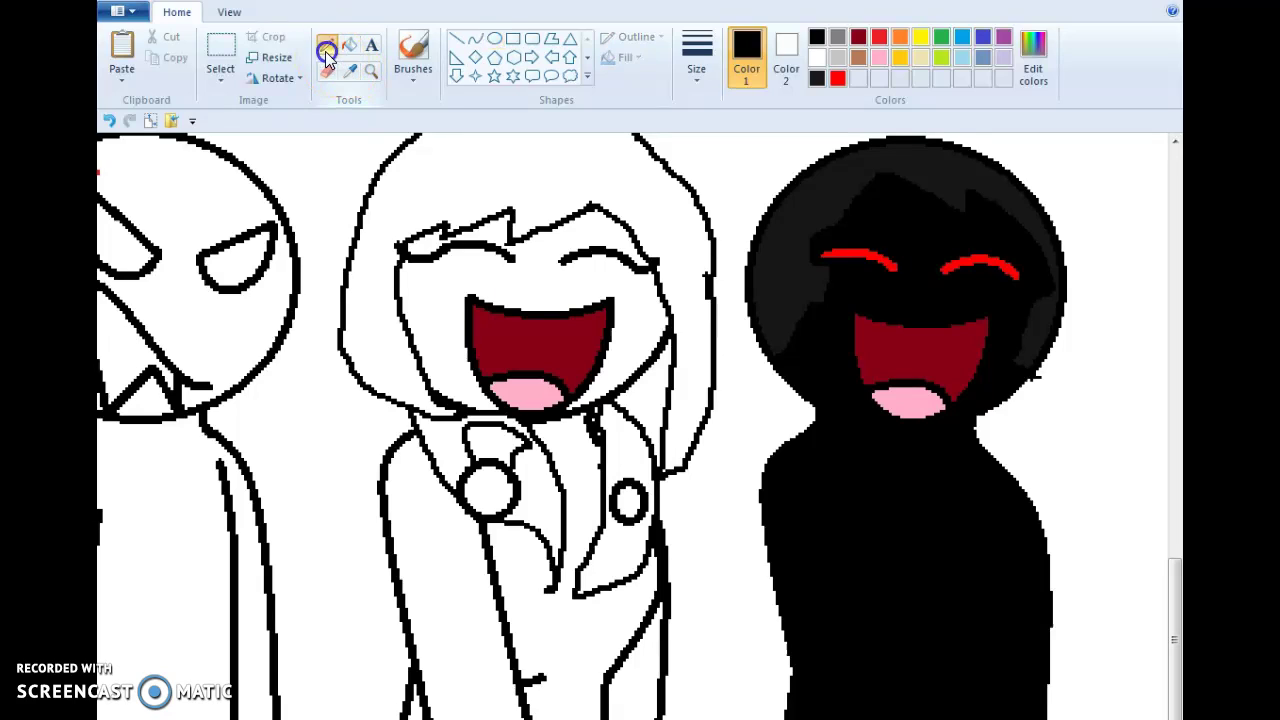
click(609, 491)
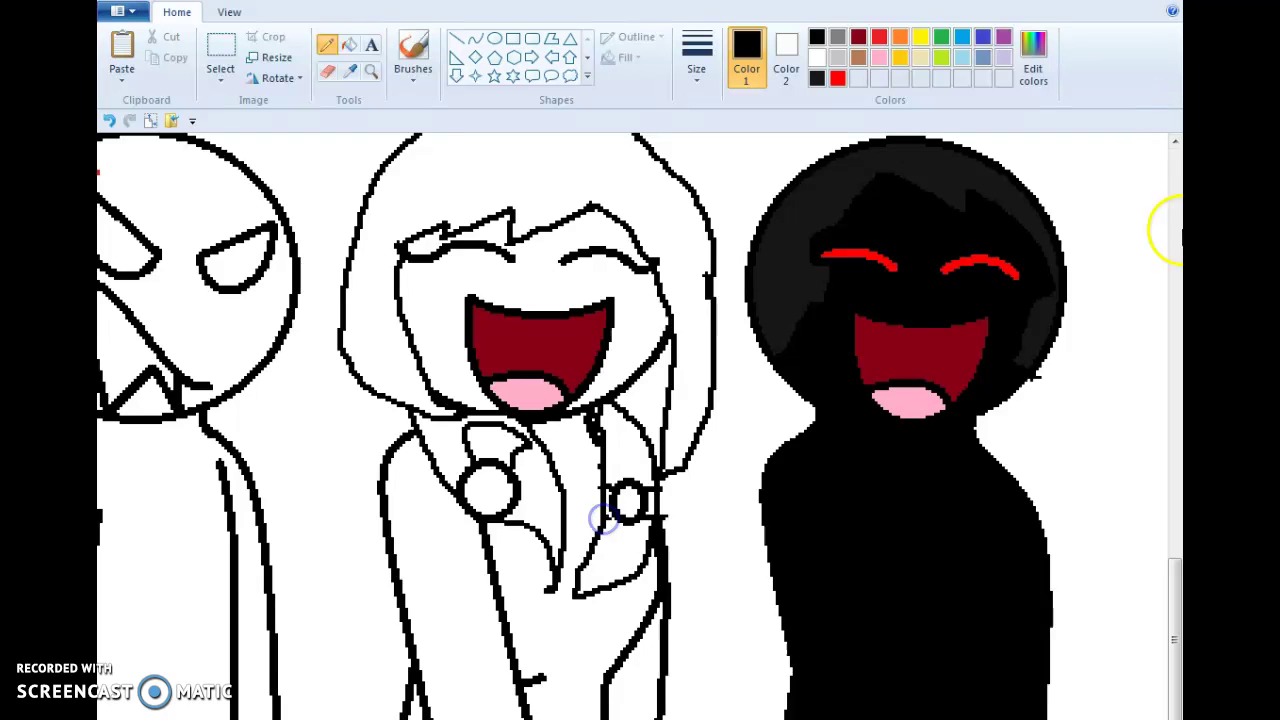
scroll(1172, 230, up, 3)
mouse_move(352, 627)
mouse_down()
mouse_move(323, 586)
mouse_move(357, 306)
mouse_move(486, 91)
mouse_move(561, 229)
mouse_up()
right_click(561, 229)
mouse_move(410, 548)
mouse_down()
mouse_move(346, 523)
mouse_move(341, 610)
mouse_move(351, 520)
mouse_move(417, 328)
mouse_up()
mouse_move(460, 220)
mouse_down()
mouse_move(566, 249)
mouse_move(694, 411)
mouse_move(726, 575)
mouse_move(718, 620)
mouse_up()
right_click(726, 575)
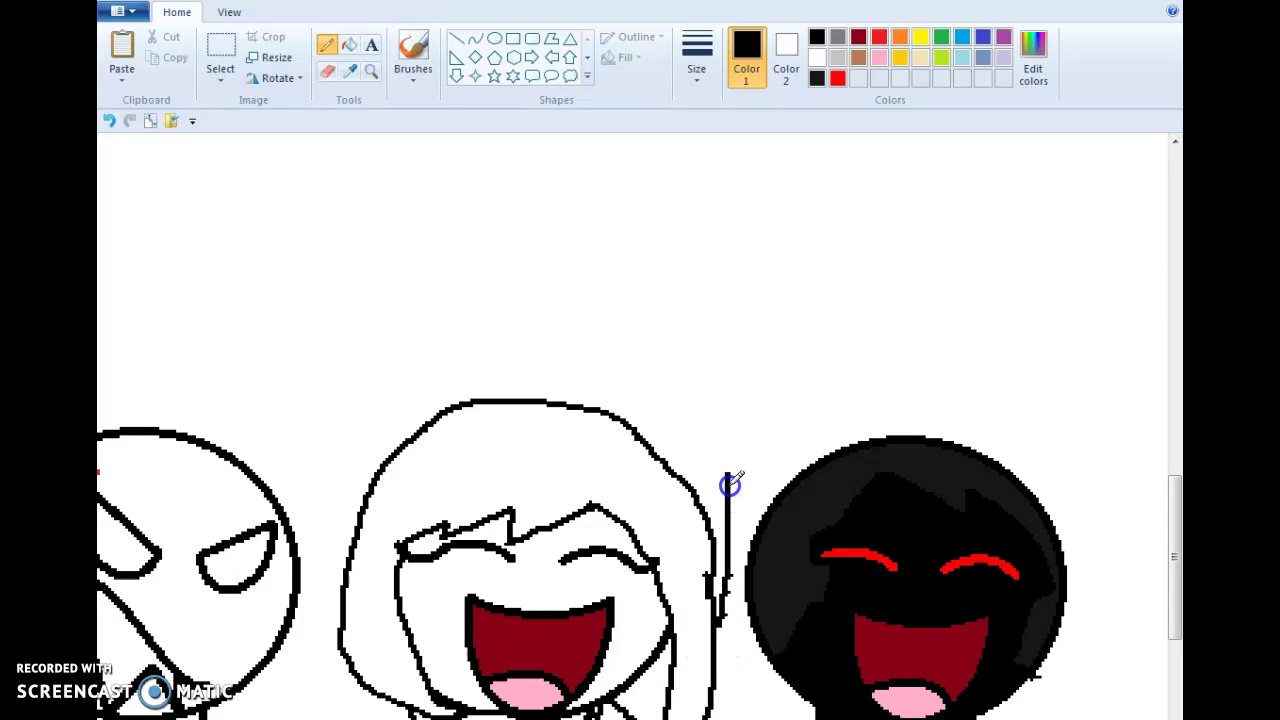
Outline a tall pointed black hood around the hair, and draw a pointed near-black horn on each side of the head.
drag(731, 484, 671, 324)
mouse_move(606, 254)
mouse_down()
mouse_move(517, 303)
mouse_move(335, 481)
mouse_up()
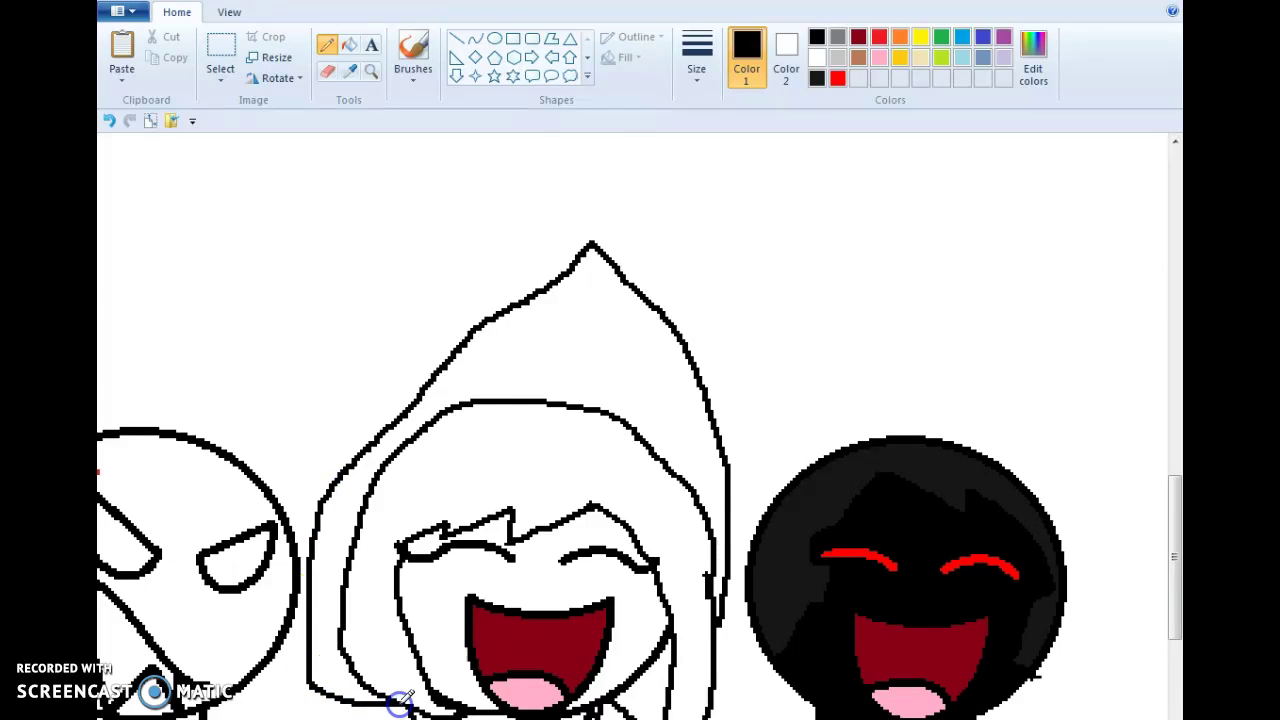
scroll(400, 700, down, 3)
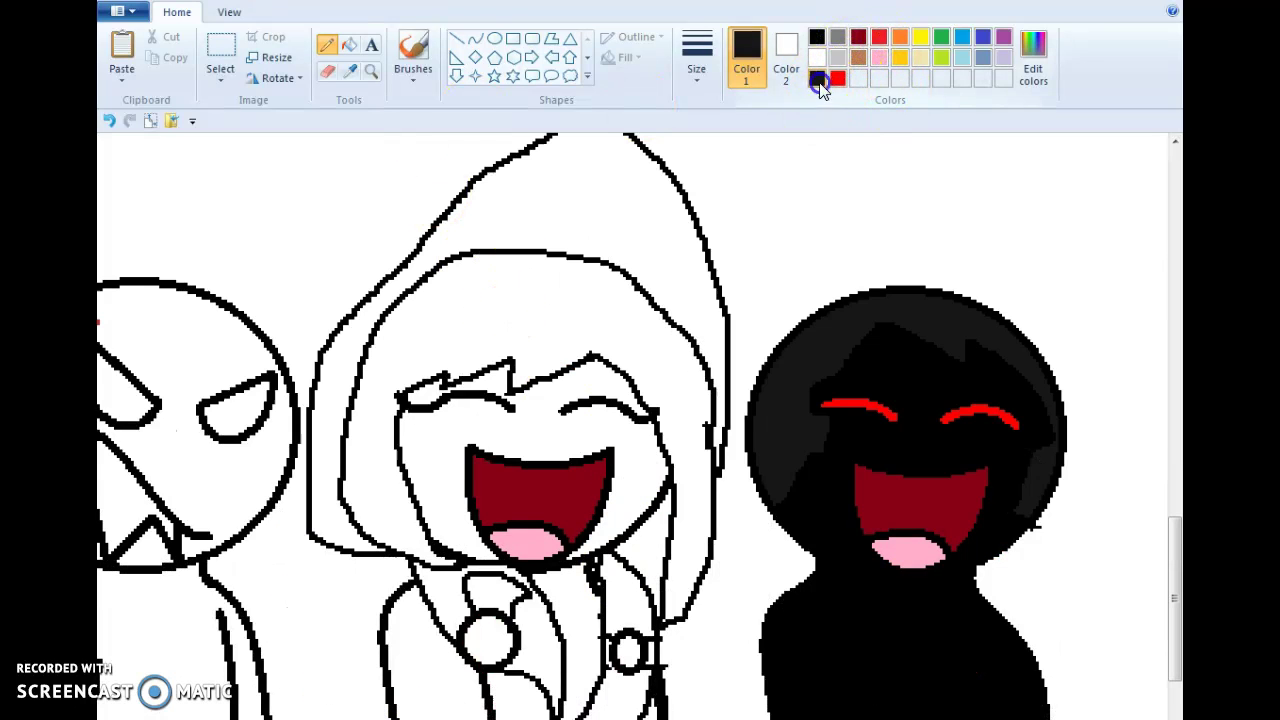
mouse_move(428, 238)
mouse_down()
mouse_move(386, 191)
mouse_move(381, 274)
mouse_up()
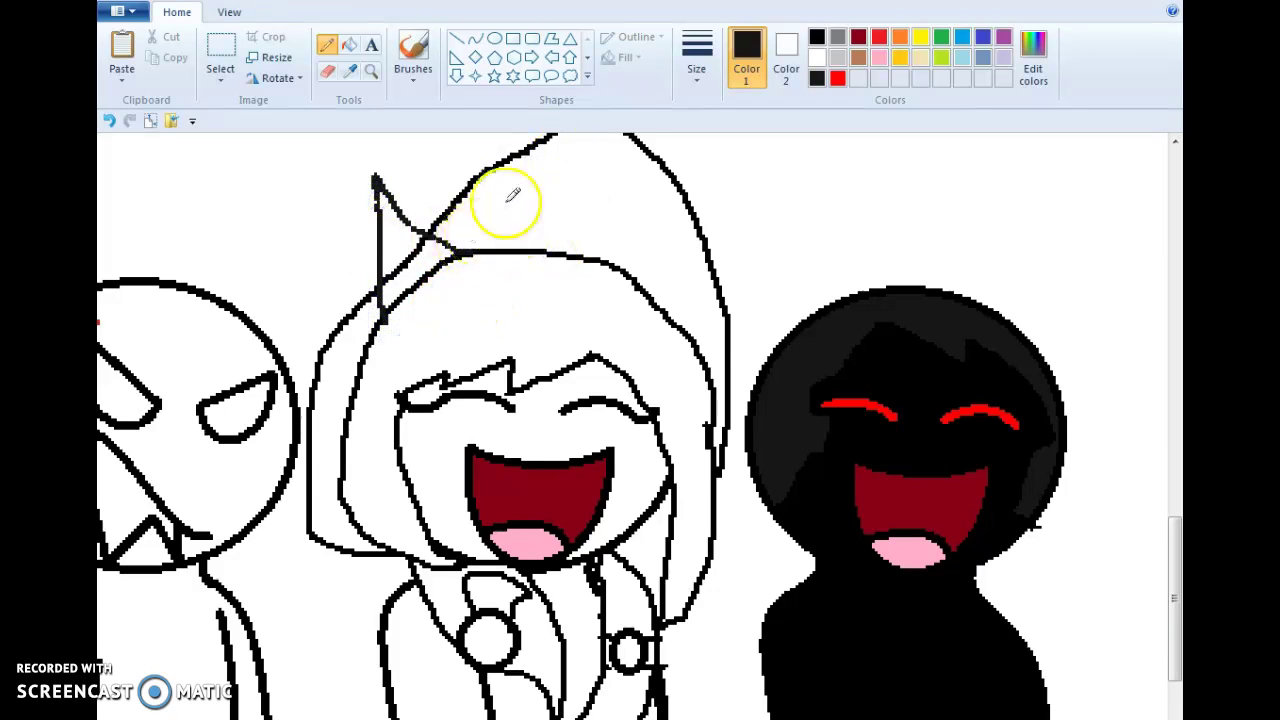
mouse_move(672, 248)
mouse_down()
mouse_move(751, 220)
mouse_move(720, 338)
mouse_up()
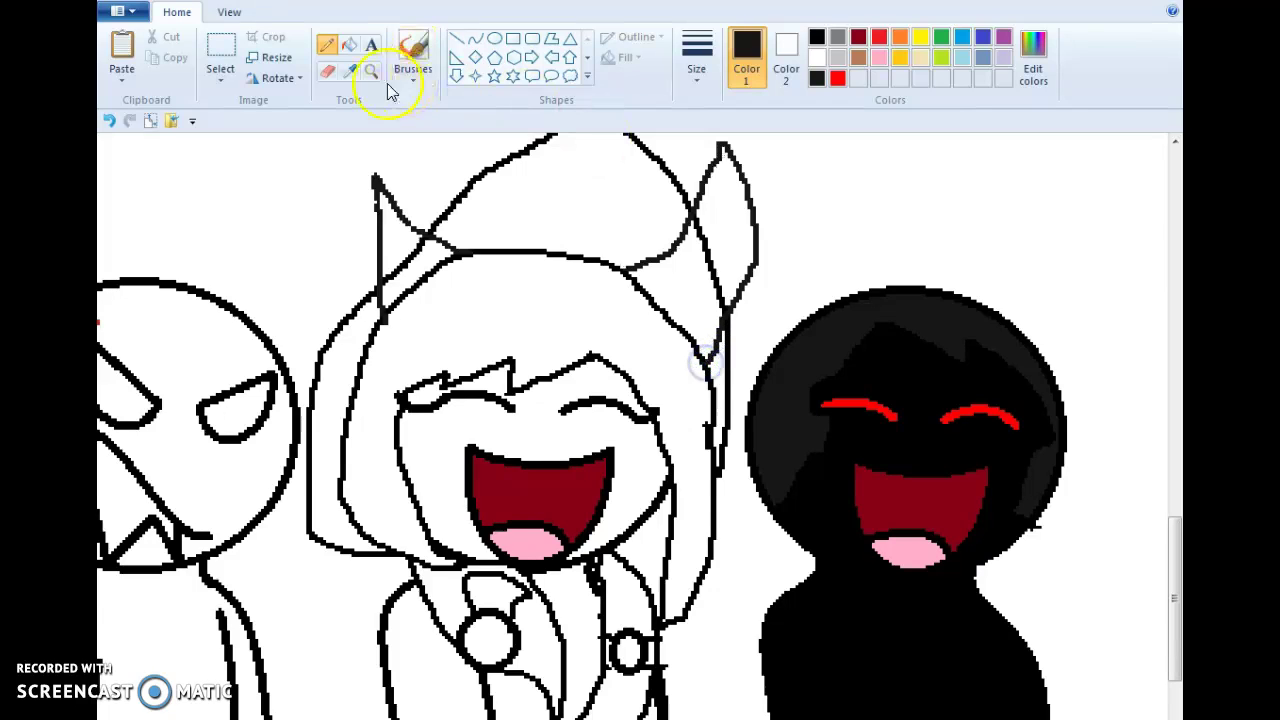
Remove the hood lines crossing inside both horns by filling them with white.
click(351, 42)
click(717, 229)
right_click(714, 237)
click(382, 187)
right_click(401, 248)
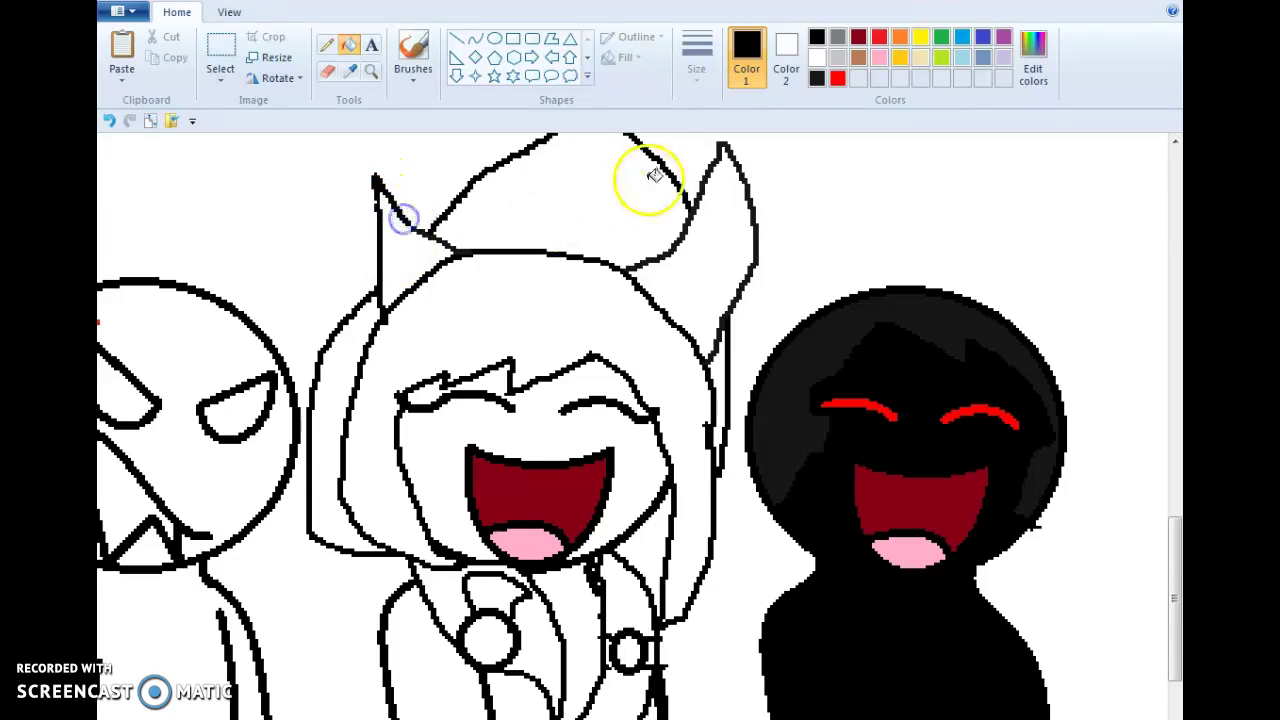
click(694, 212)
right_click(692, 210)
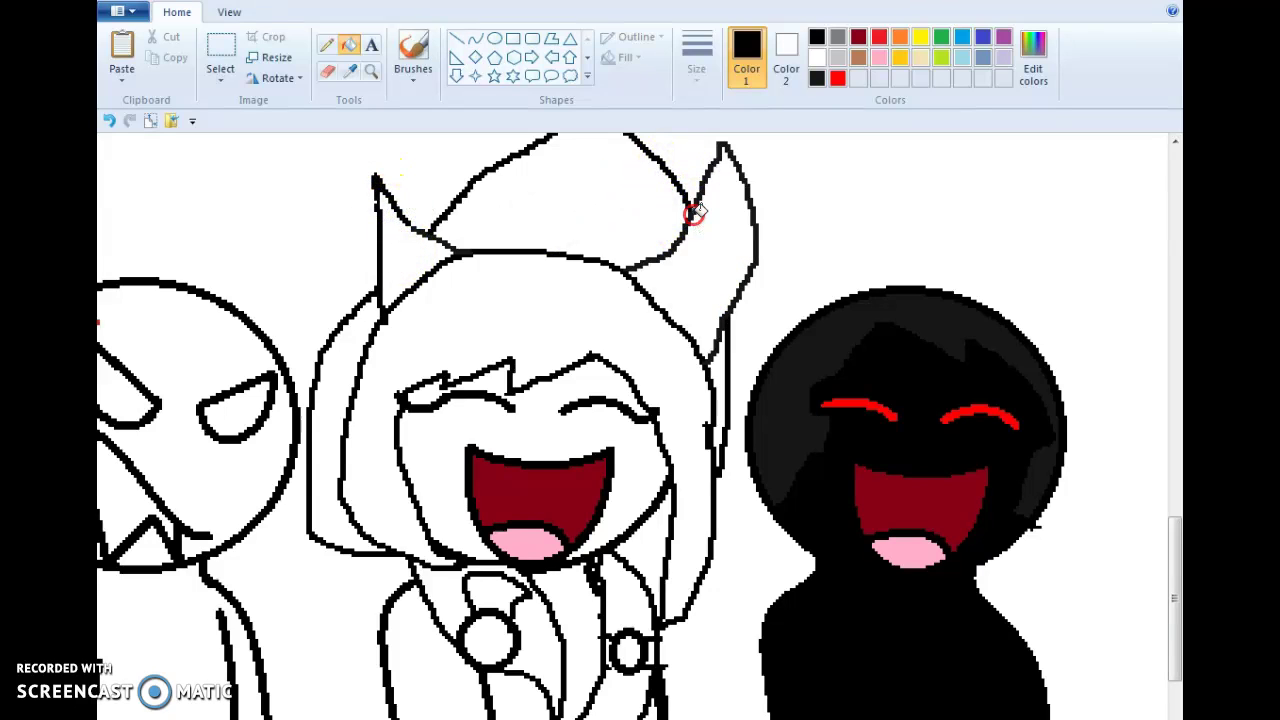
Fill the angry figure's head and body with bright red, including the gap under the anger mark.
scroll(277, 386, down, 3)
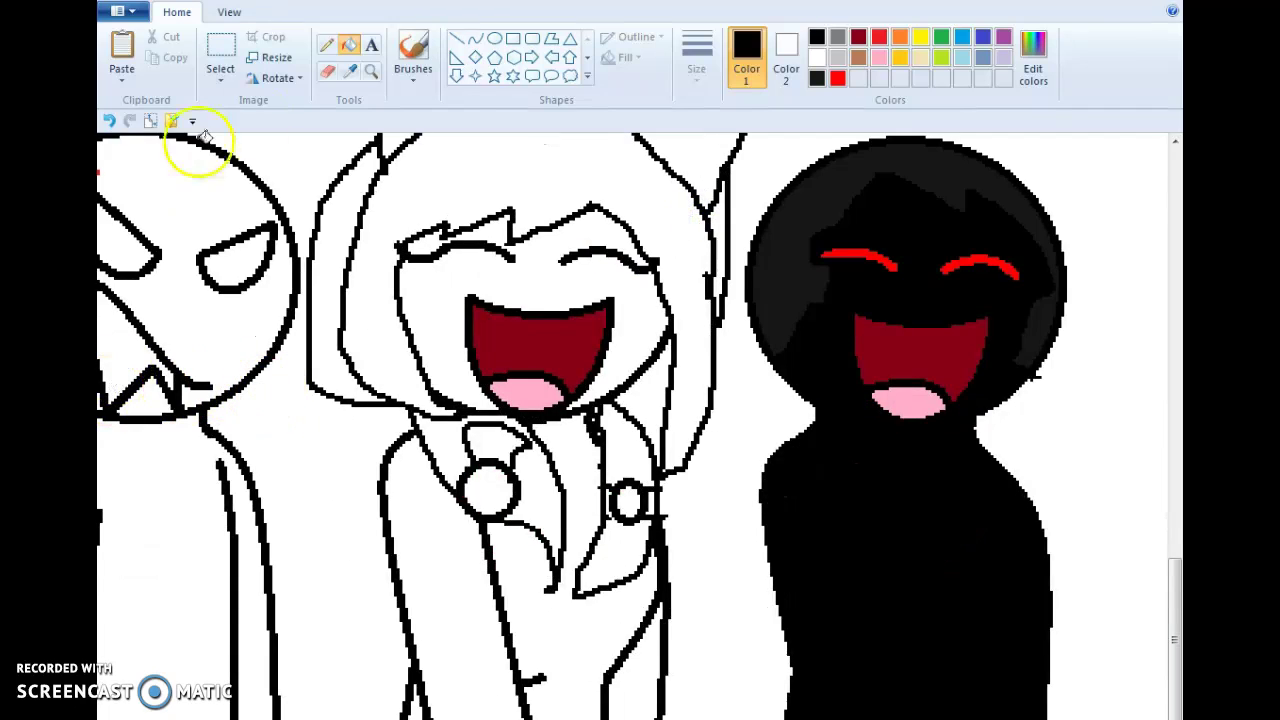
click(837, 78)
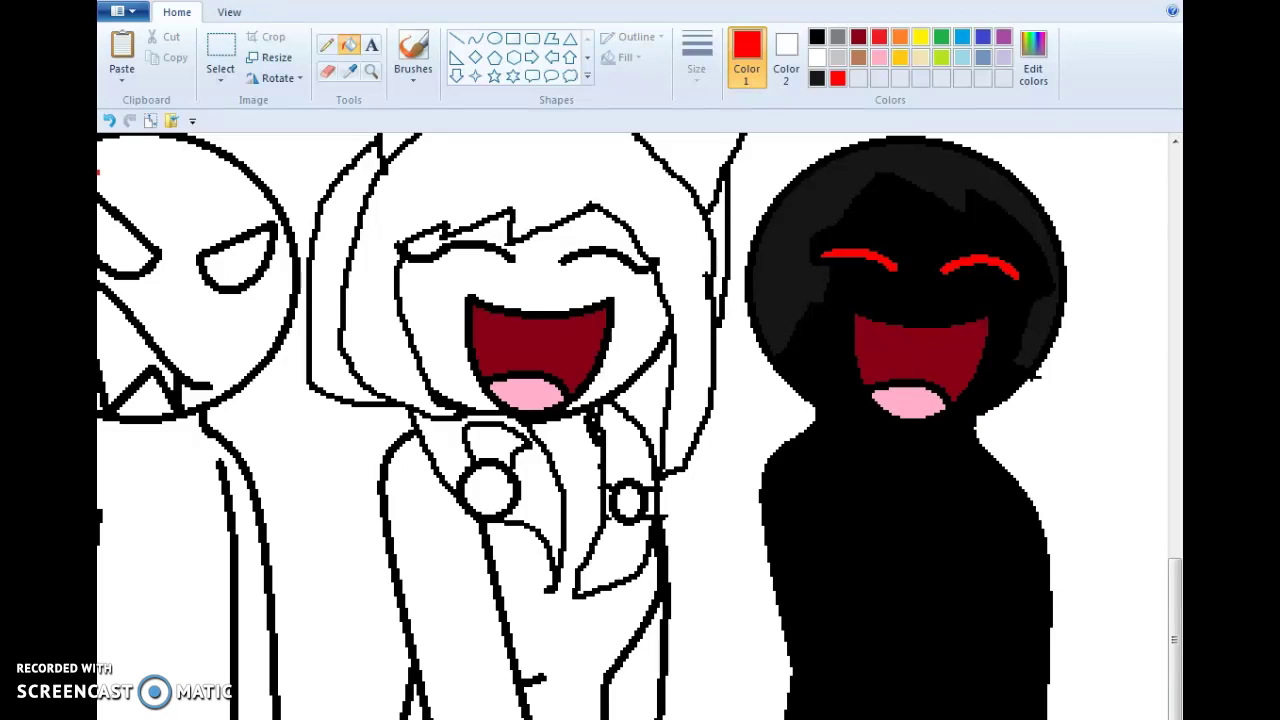
scroll(414, 700, left, 5)
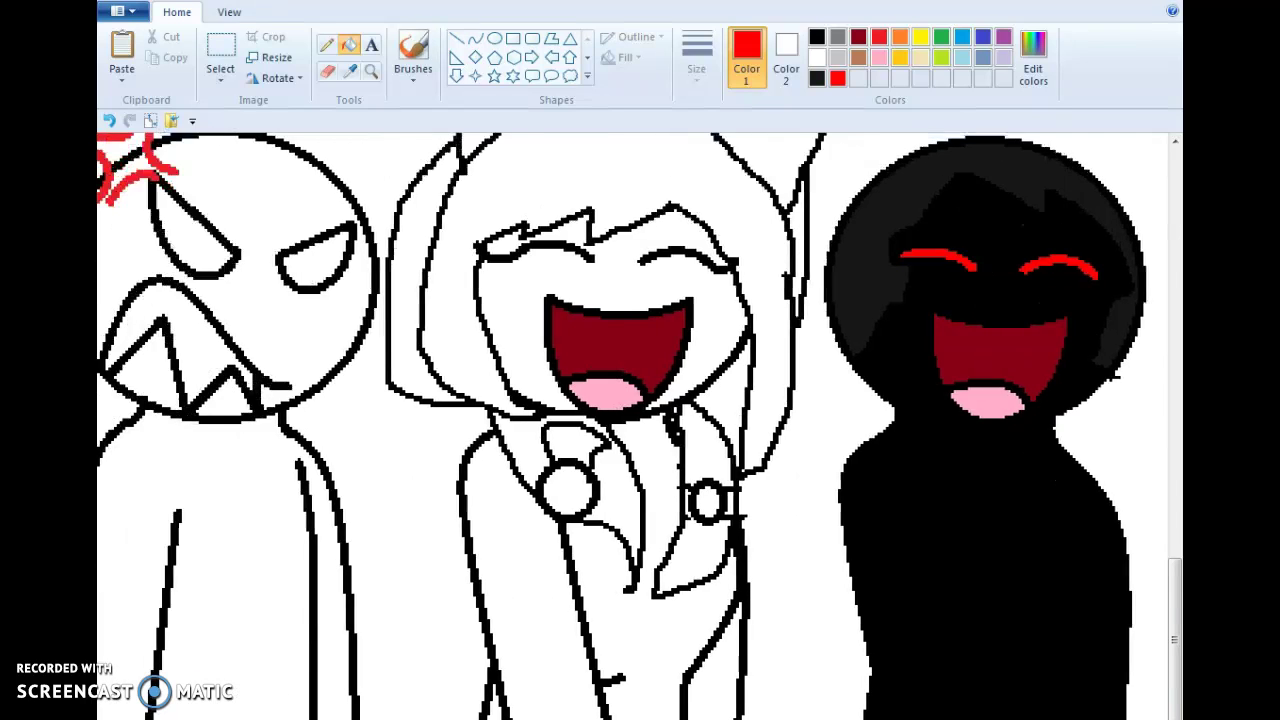
click(704, 308)
click(660, 542)
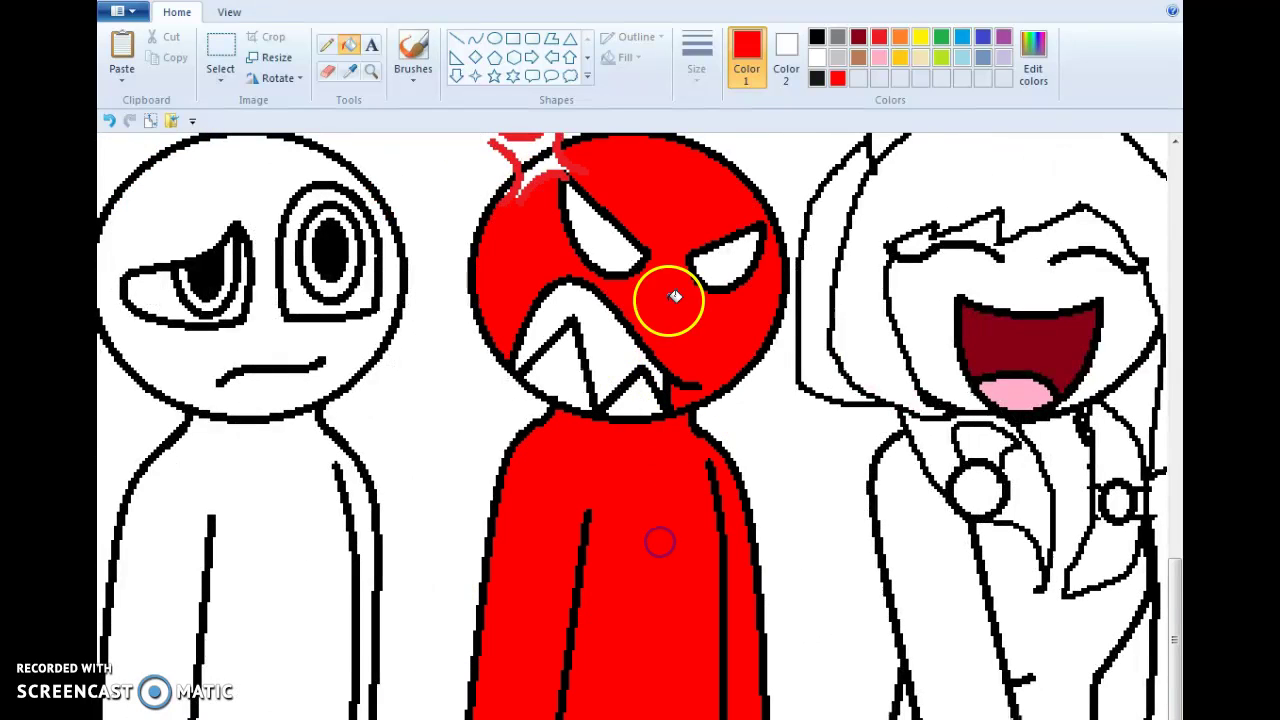
click(537, 167)
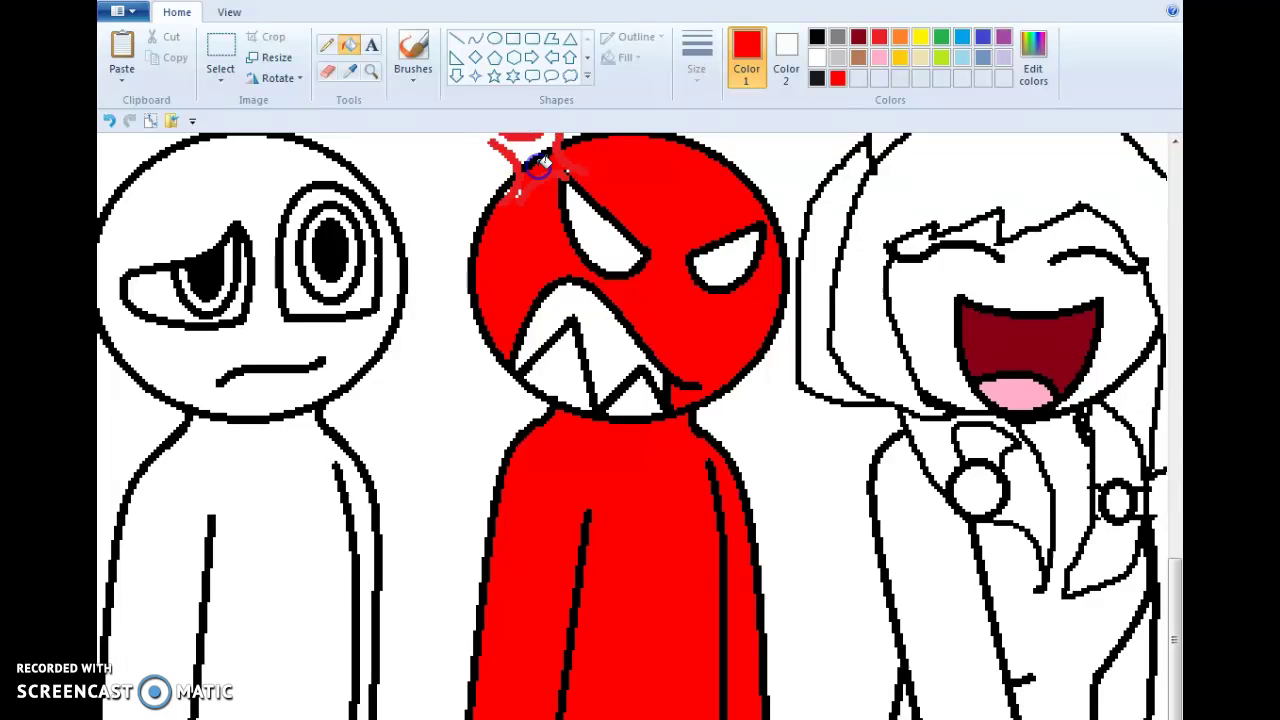
Fill the angry figure's mouth, teeth and both eyes with black.
click(822, 36)
click(582, 388)
click(593, 348)
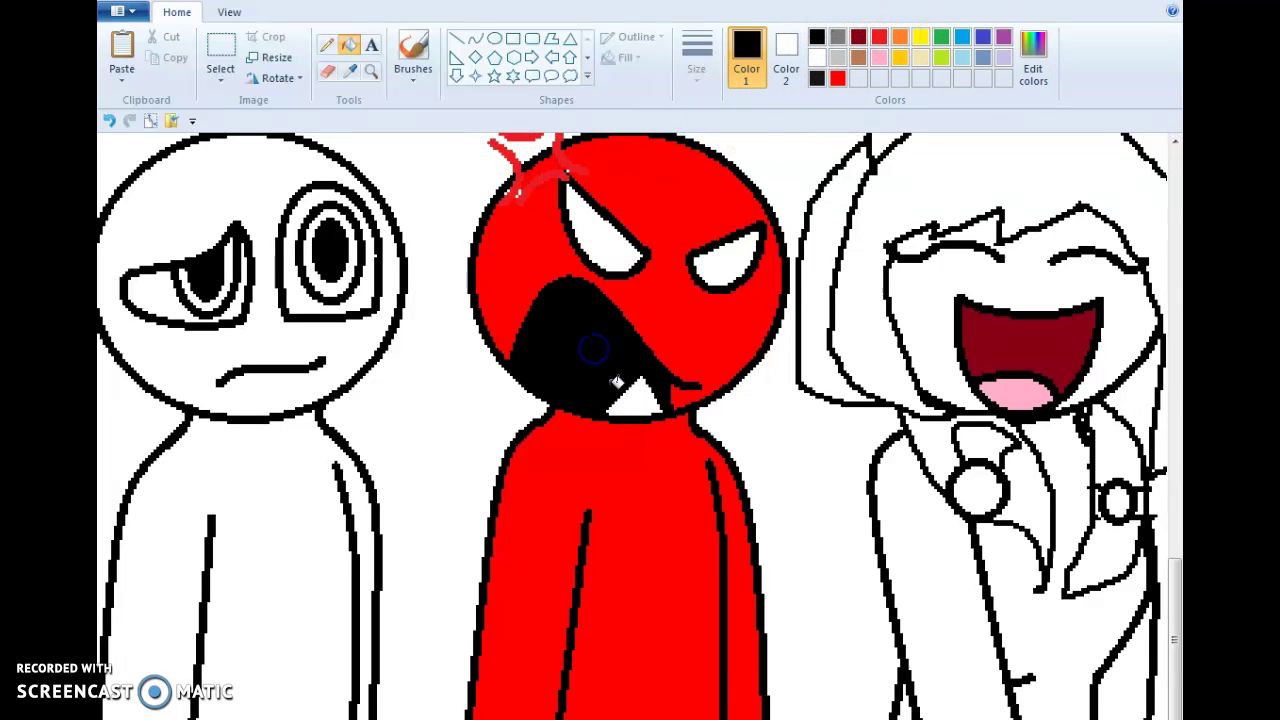
click(625, 394)
click(600, 229)
click(727, 251)
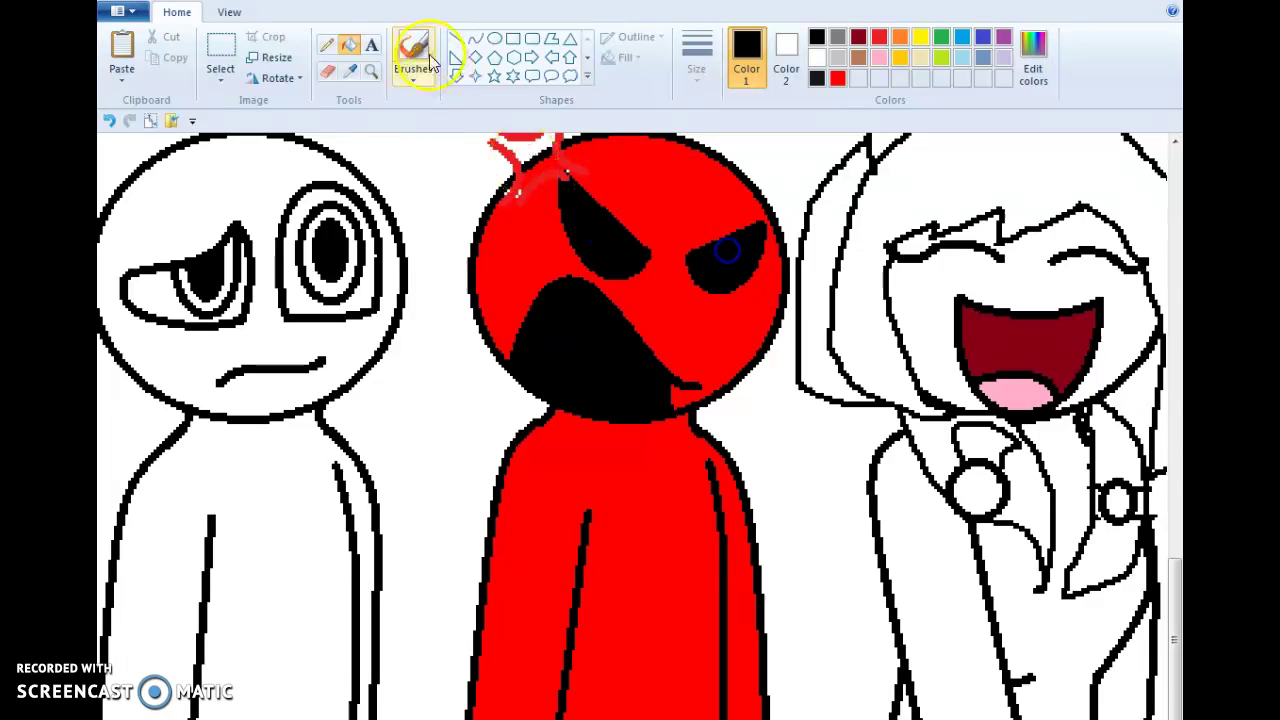
Draw a red zigzag pencil line across the angry figure's black mouth.
click(327, 45)
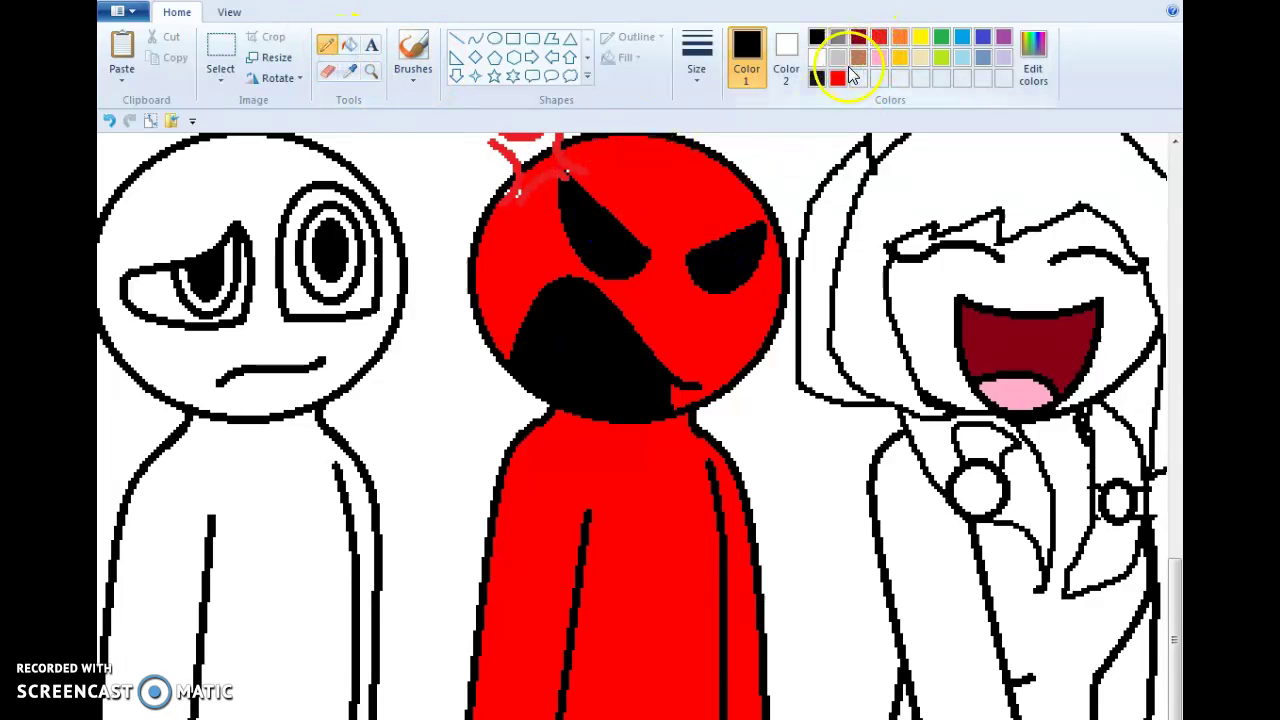
click(840, 80)
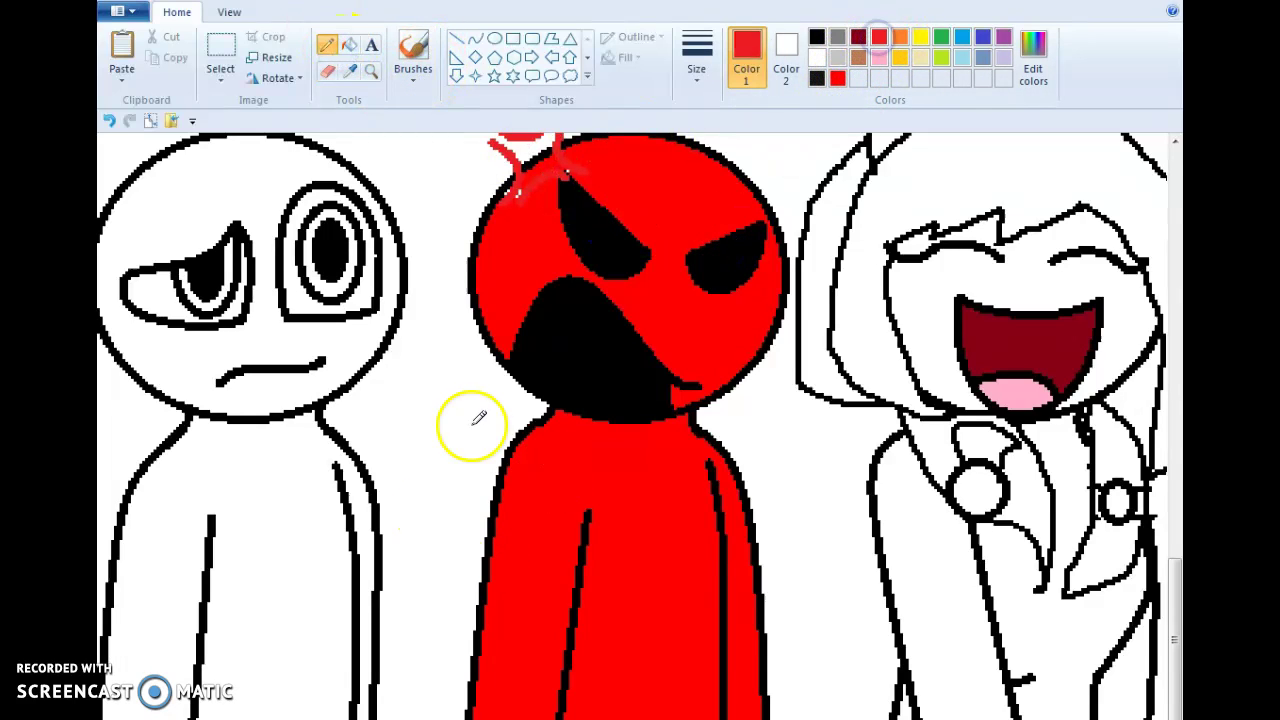
mouse_move(514, 340)
mouse_down()
mouse_move(557, 357)
mouse_move(598, 349)
mouse_move(617, 372)
mouse_up()
Draw a tall black ellipse on the angry figure's torso and fill it with black.
click(494, 38)
click(818, 36)
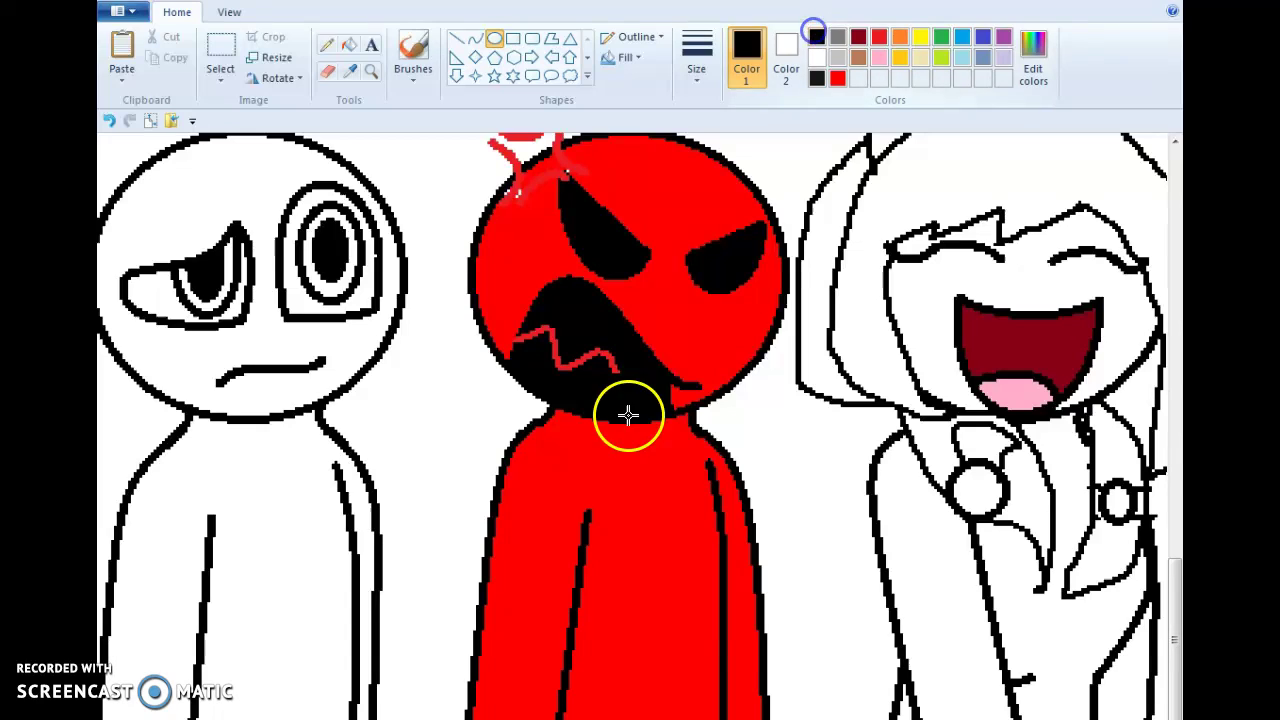
drag(594, 504, 722, 719)
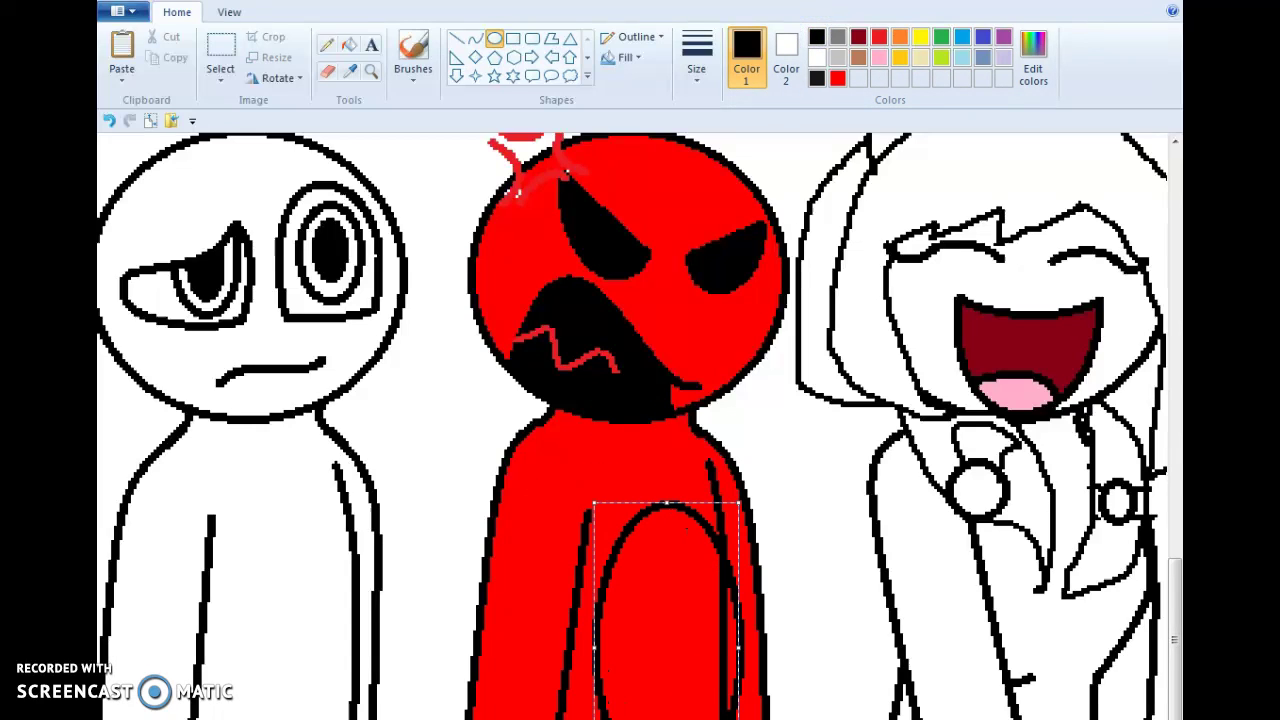
click(349, 46)
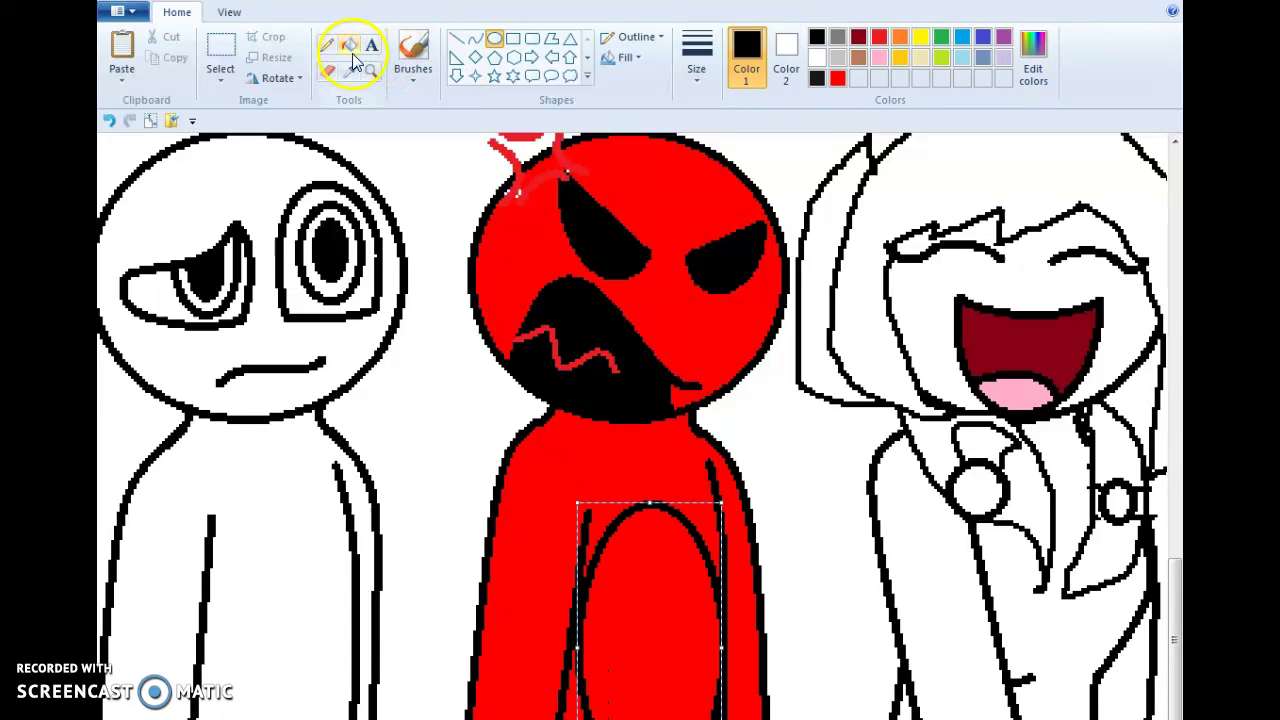
click(652, 617)
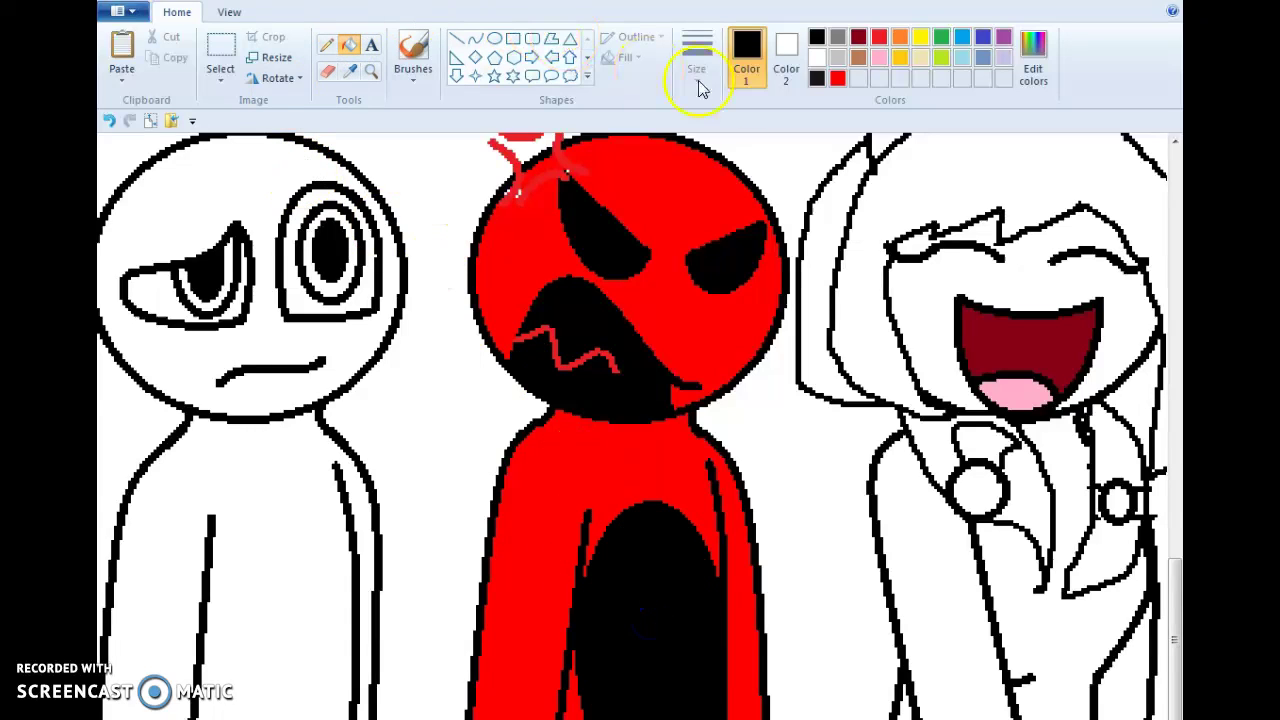
Fill both eyes of the worried figure completely with bright red, including their outlines and pupils.
click(836, 80)
click(340, 290)
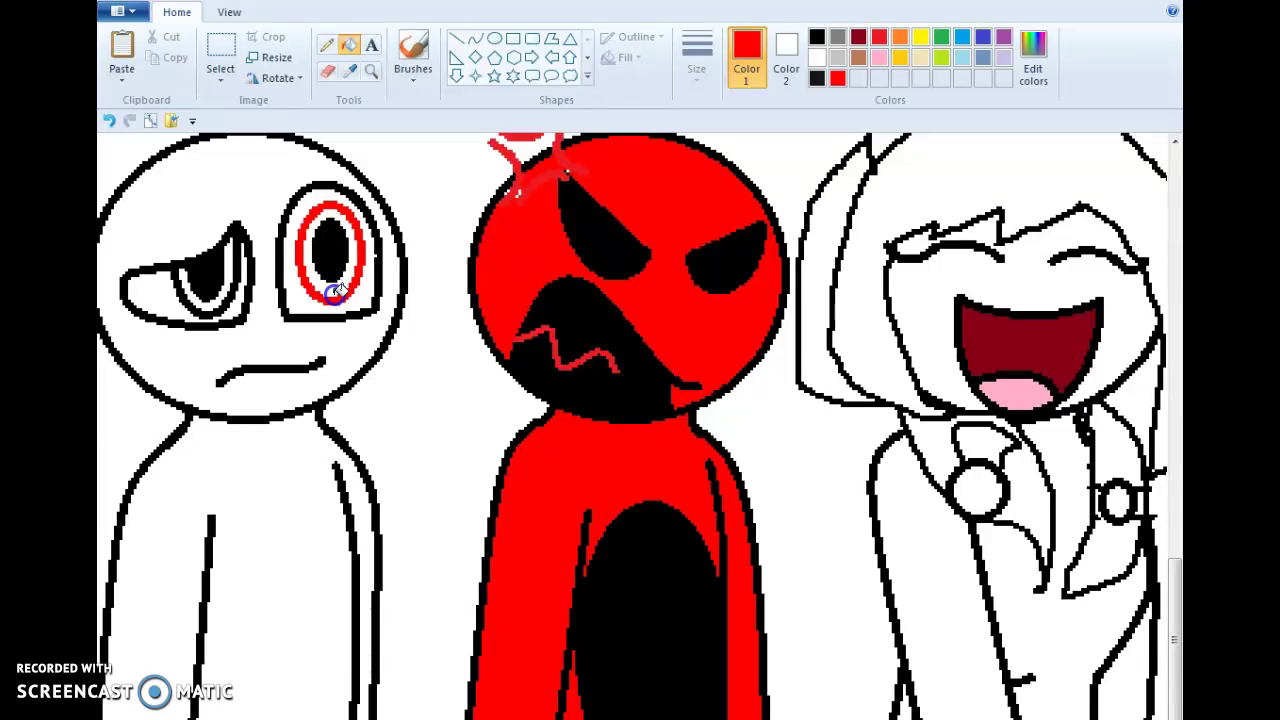
click(336, 290)
click(300, 288)
click(232, 310)
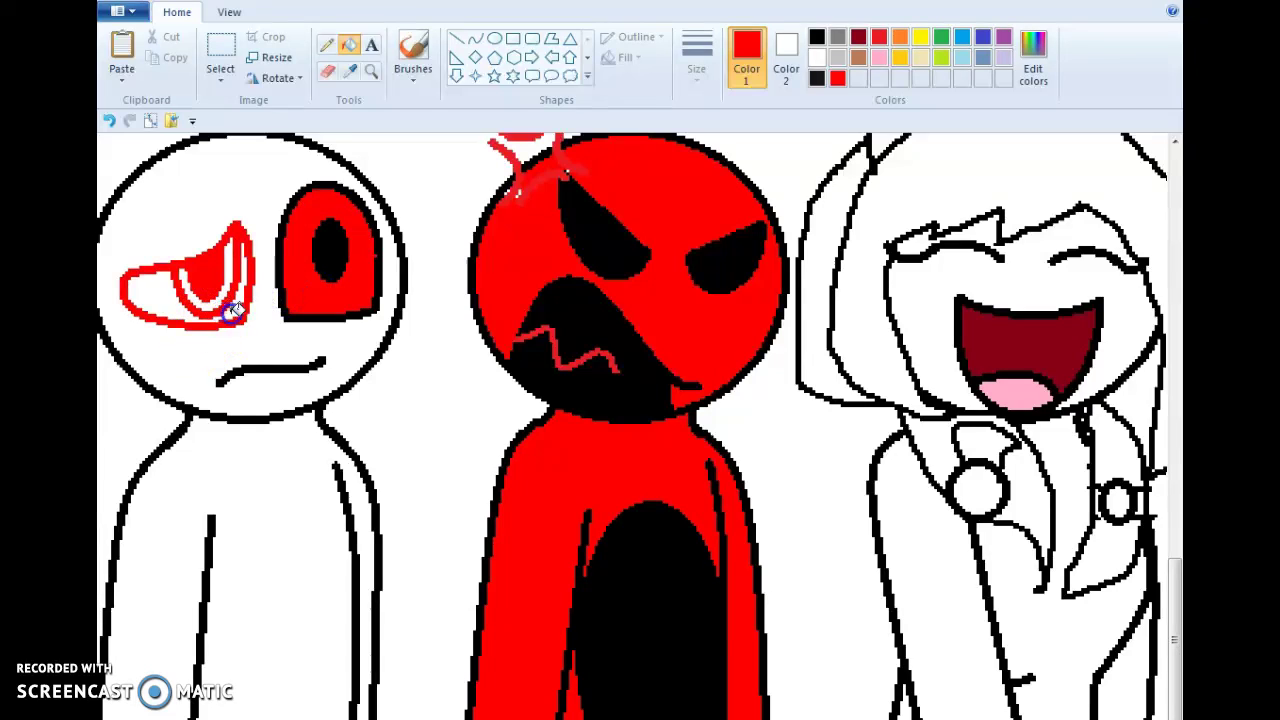
click(232, 309)
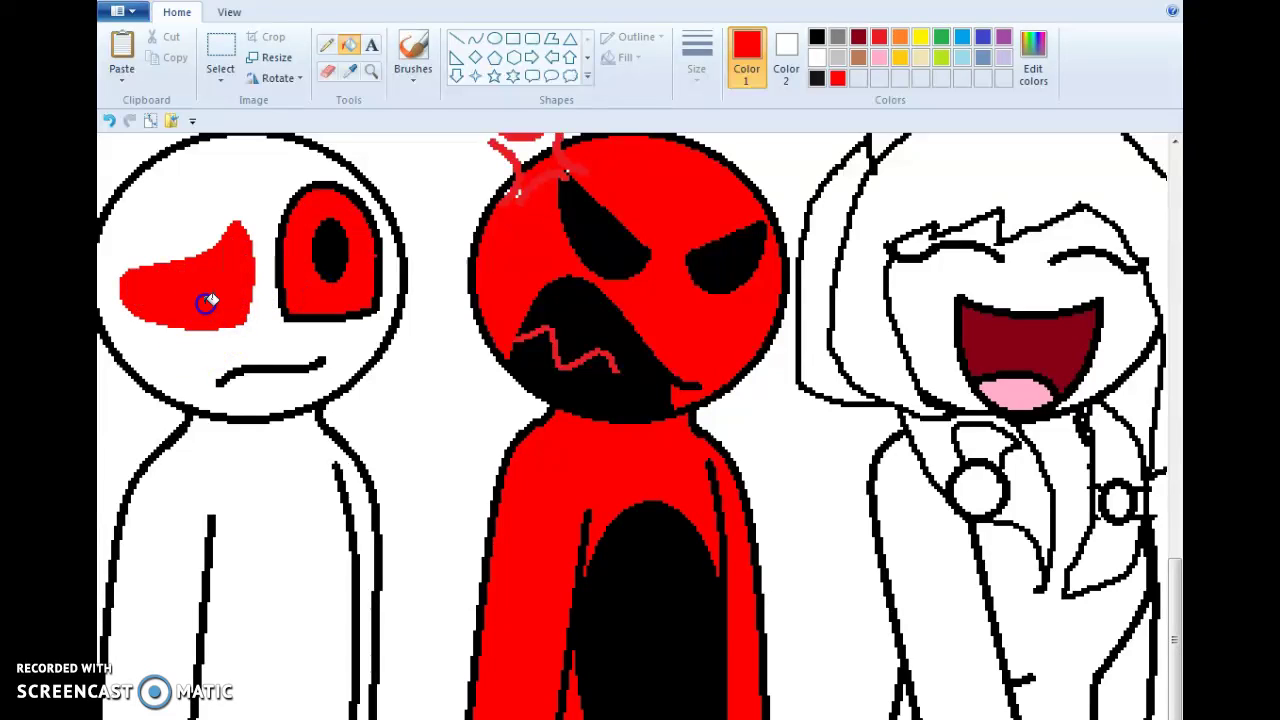
click(338, 250)
click(289, 260)
Draw thin red pencil lines from the worried figure's eyes to the sides of its head.
click(347, 58)
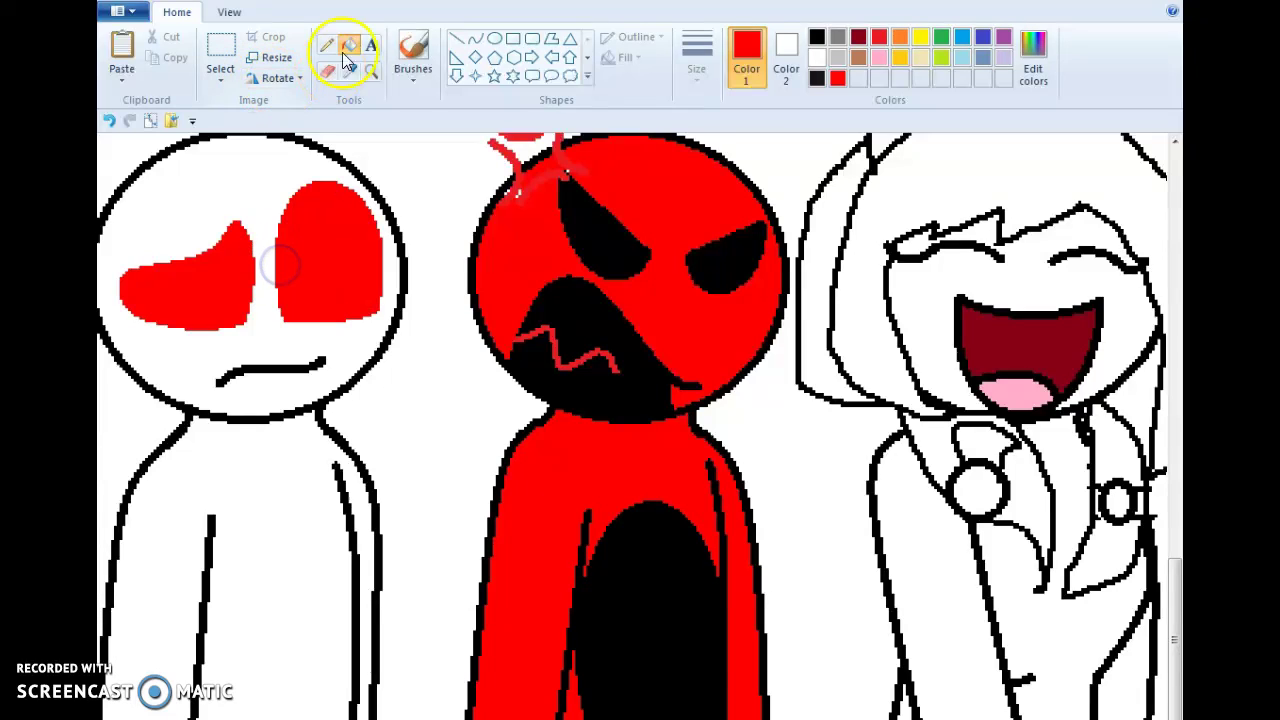
click(326, 44)
click(151, 277)
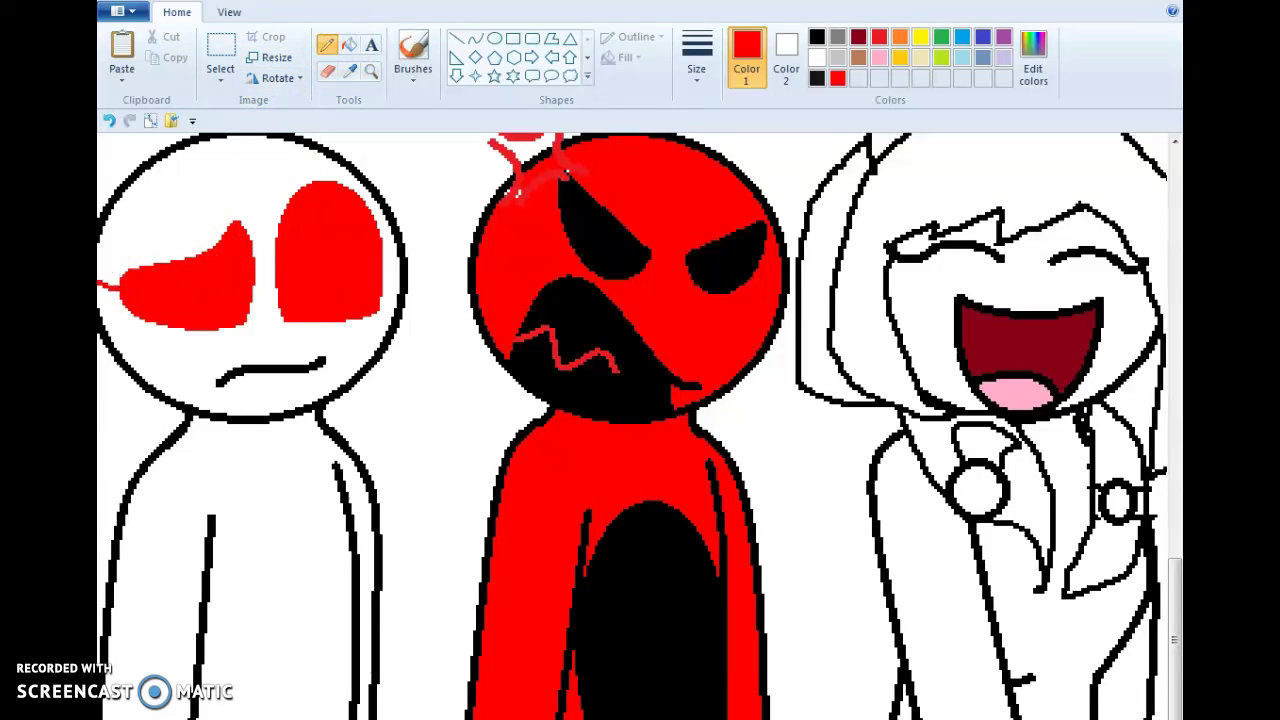
click(393, 256)
scroll(640, 426, left, 3)
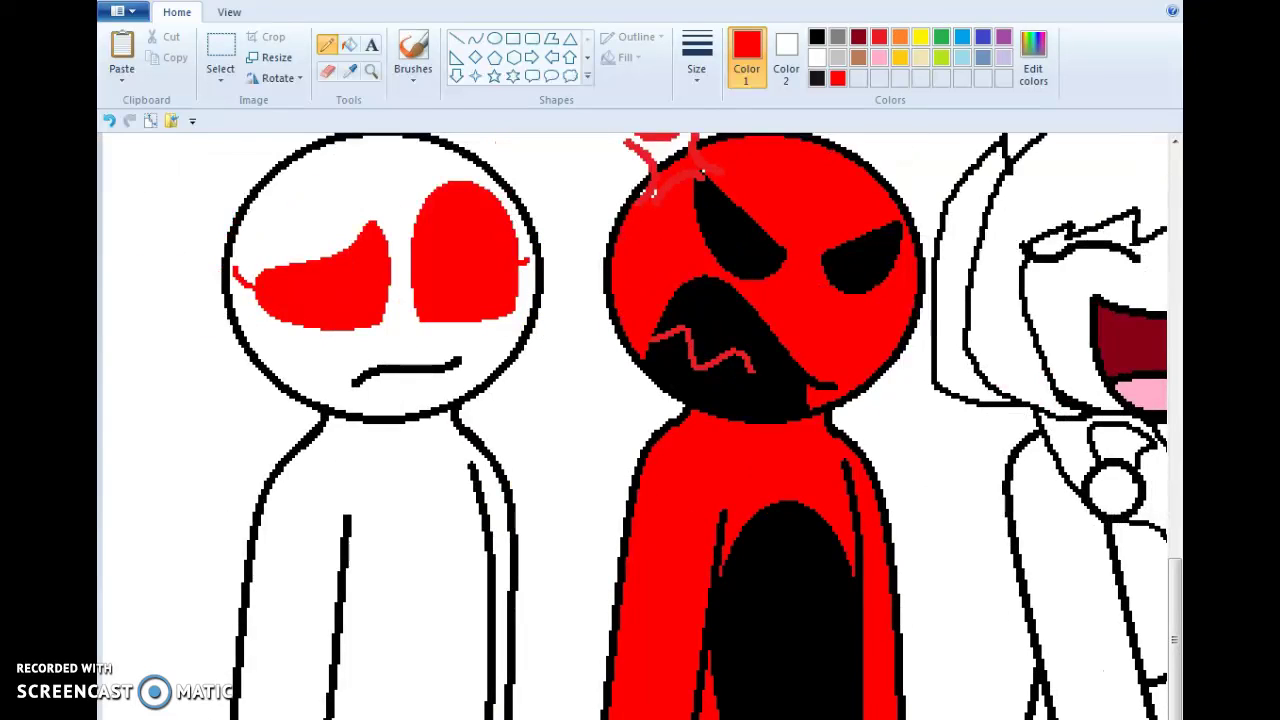
Draw a thin black curved neckline across the worried figure's shoulders with a short line up to the neck.
click(816, 40)
drag(286, 468, 386, 497)
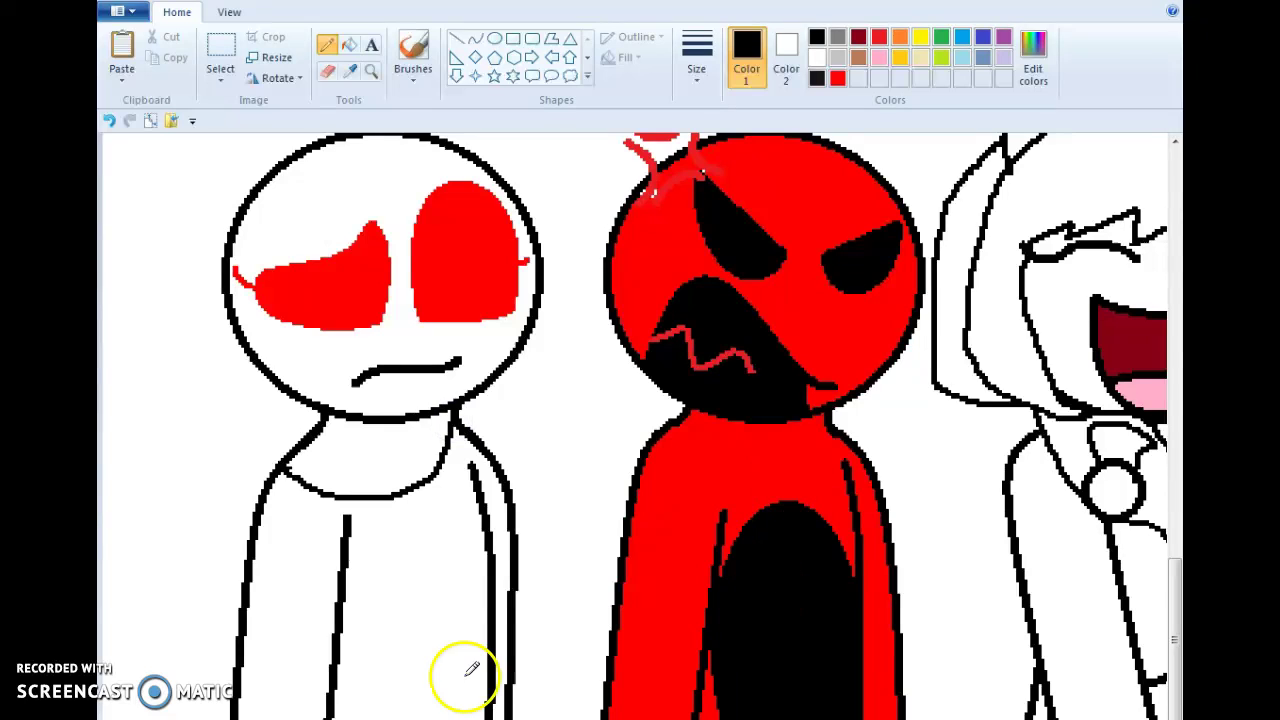
click(329, 490)
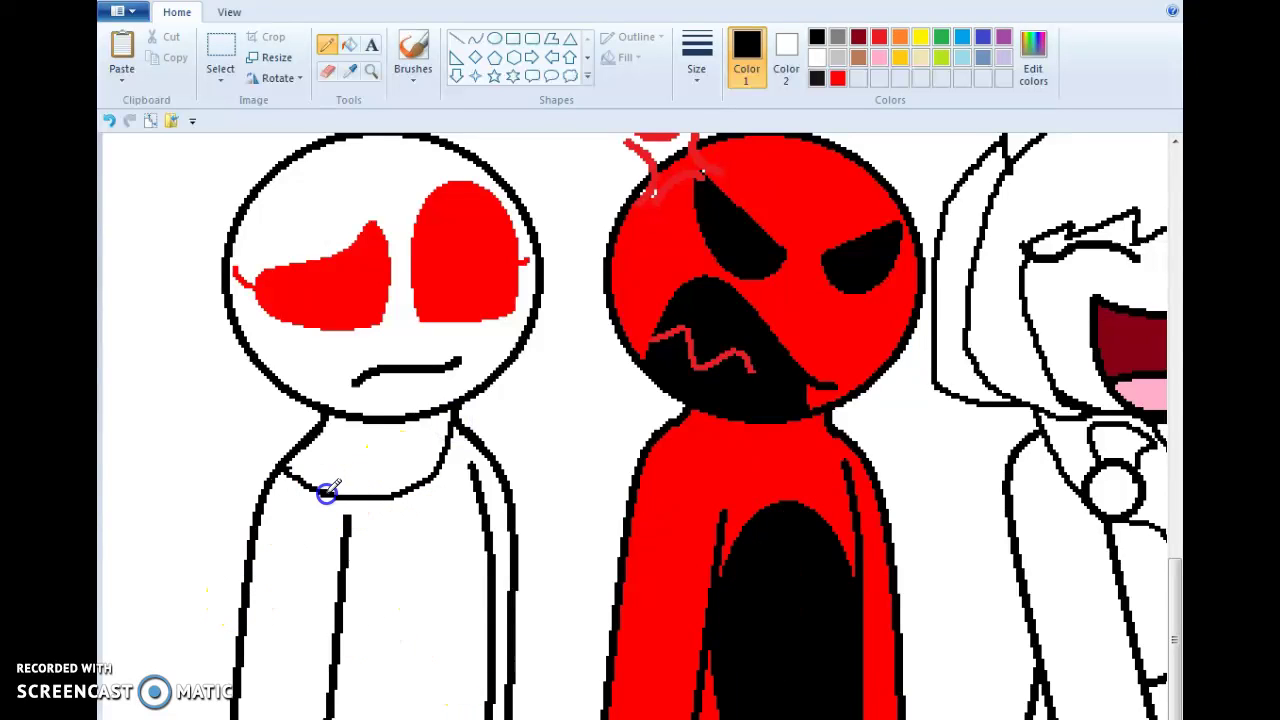
Draw a jagged gray pencil fringe across the worried figure's forehead, with hair strands running down both sides of the face.
scroll(486, 523, up, 6)
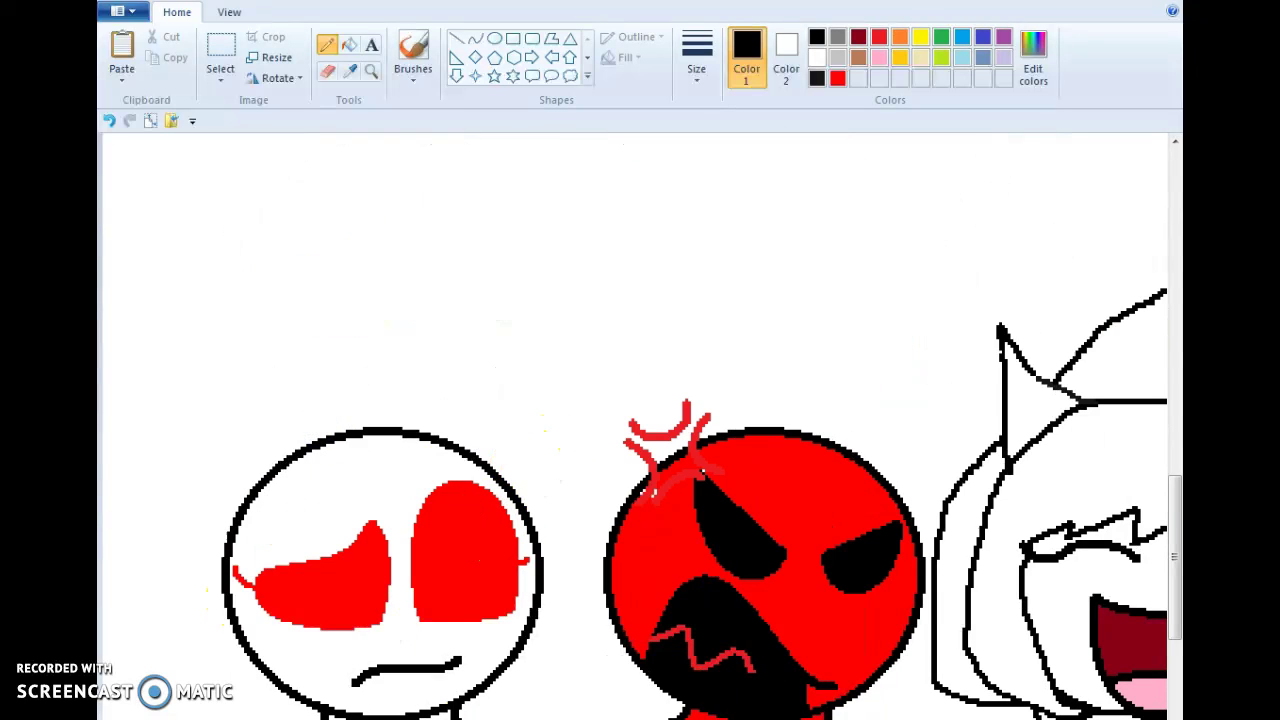
scroll(802, 661, down, 3)
click(840, 40)
mouse_move(338, 348)
mouse_down()
mouse_move(460, 403)
mouse_move(500, 457)
mouse_move(503, 590)
mouse_up()
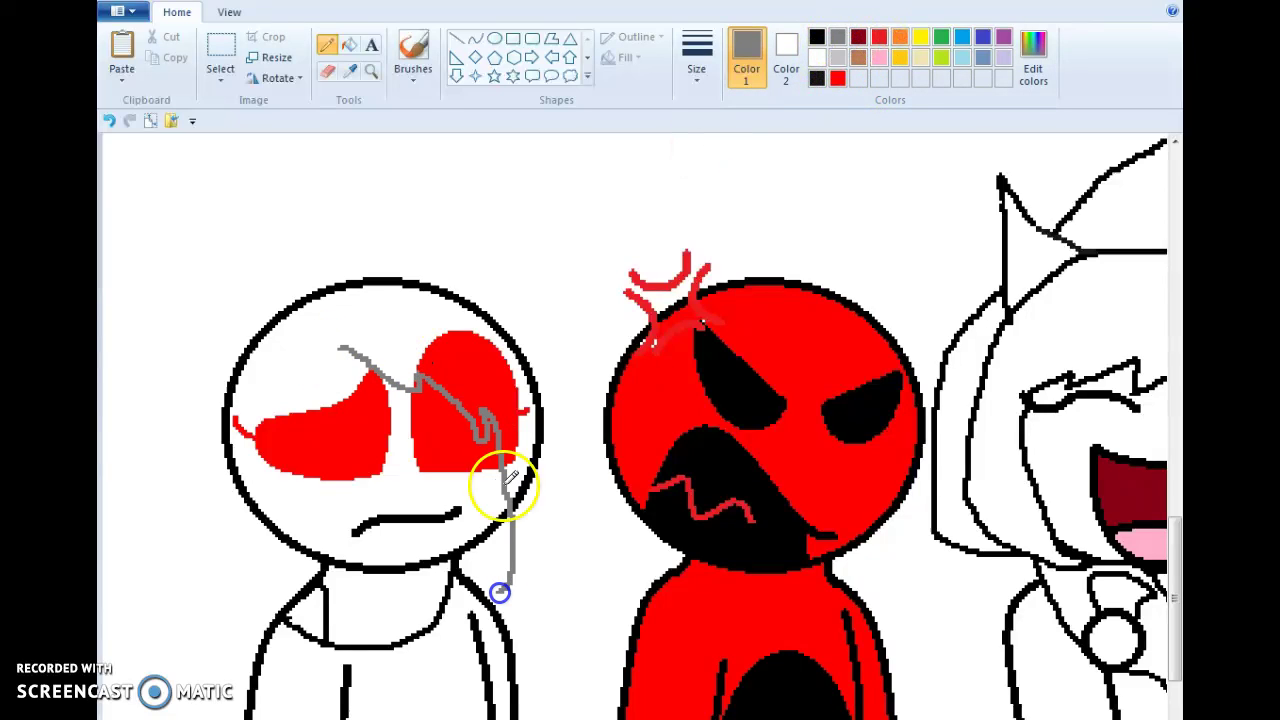
click(347, 348)
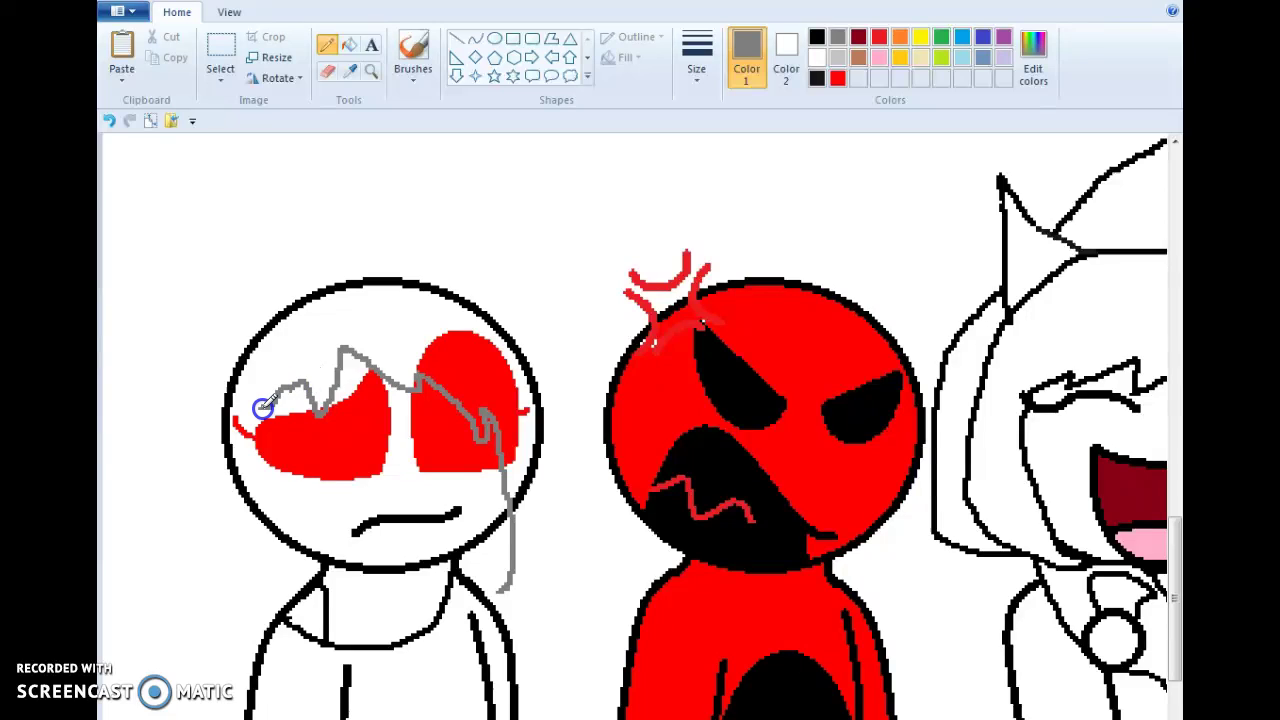
key(ctrl+z)
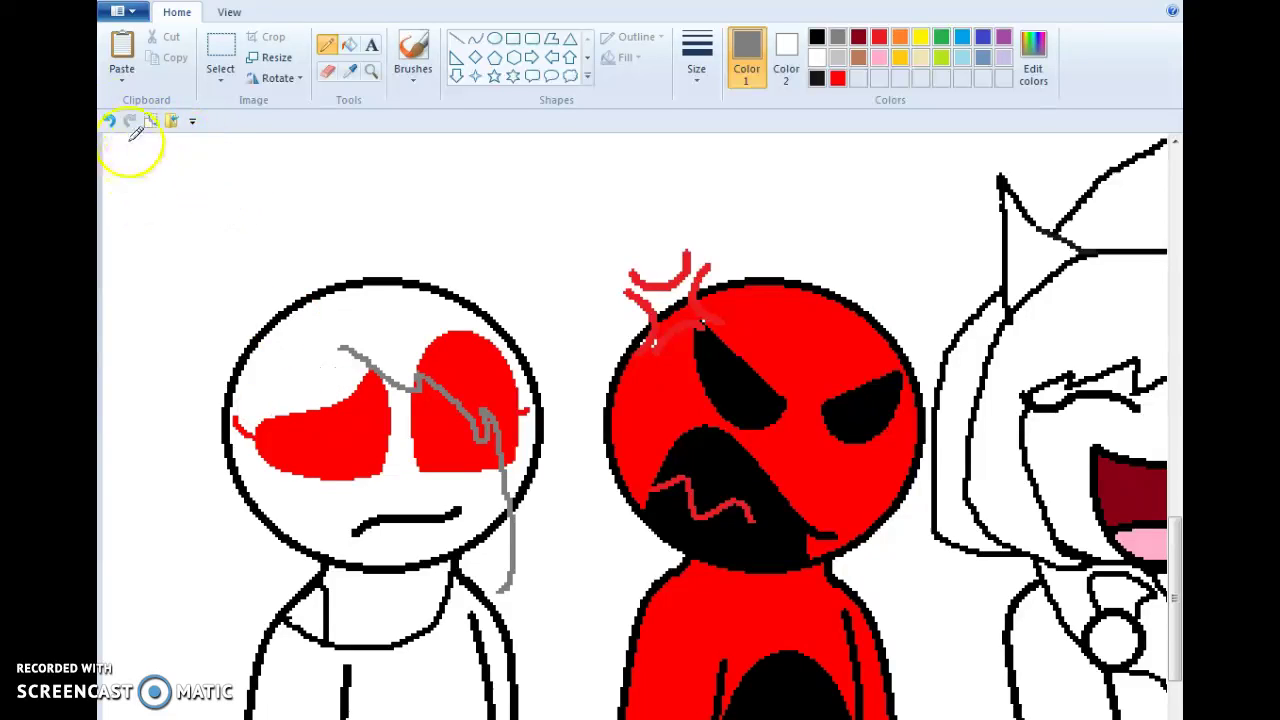
drag(343, 348, 328, 398)
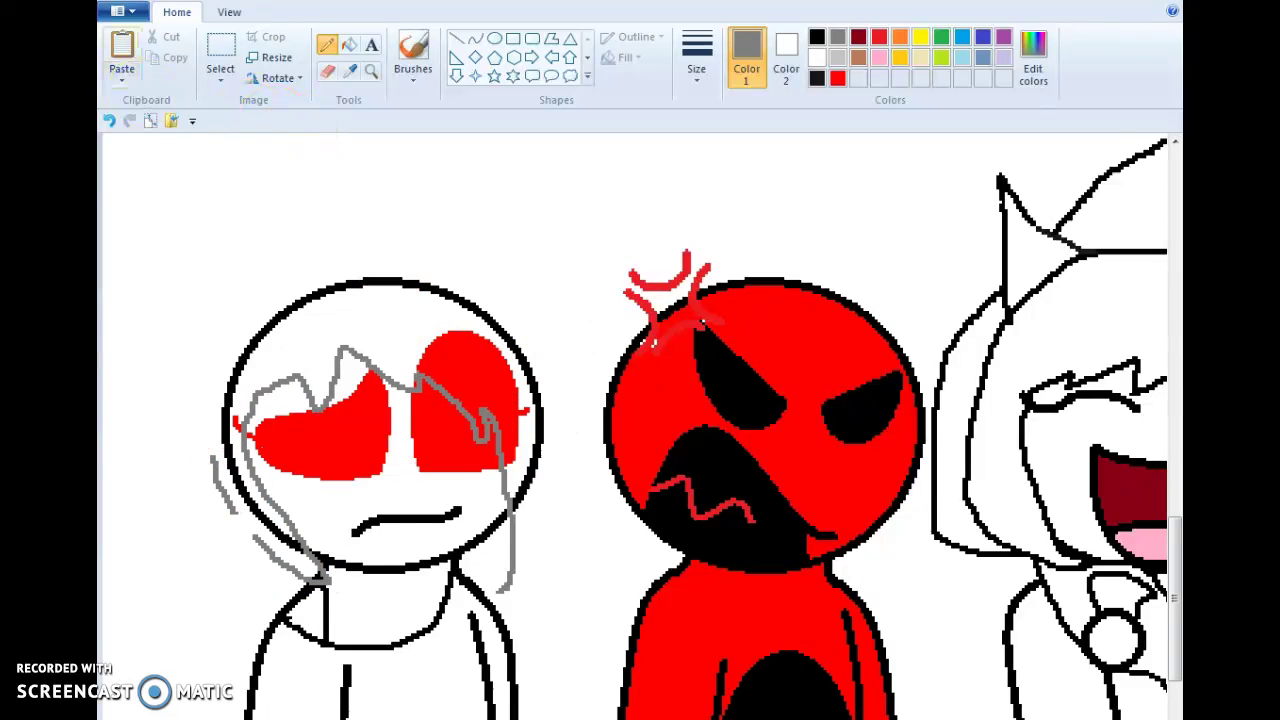
click(105, 121)
click(129, 119)
Draw the gray outer outline of long hair over the worried figure's head and down past both arms.
scroll(222, 352, down, 3)
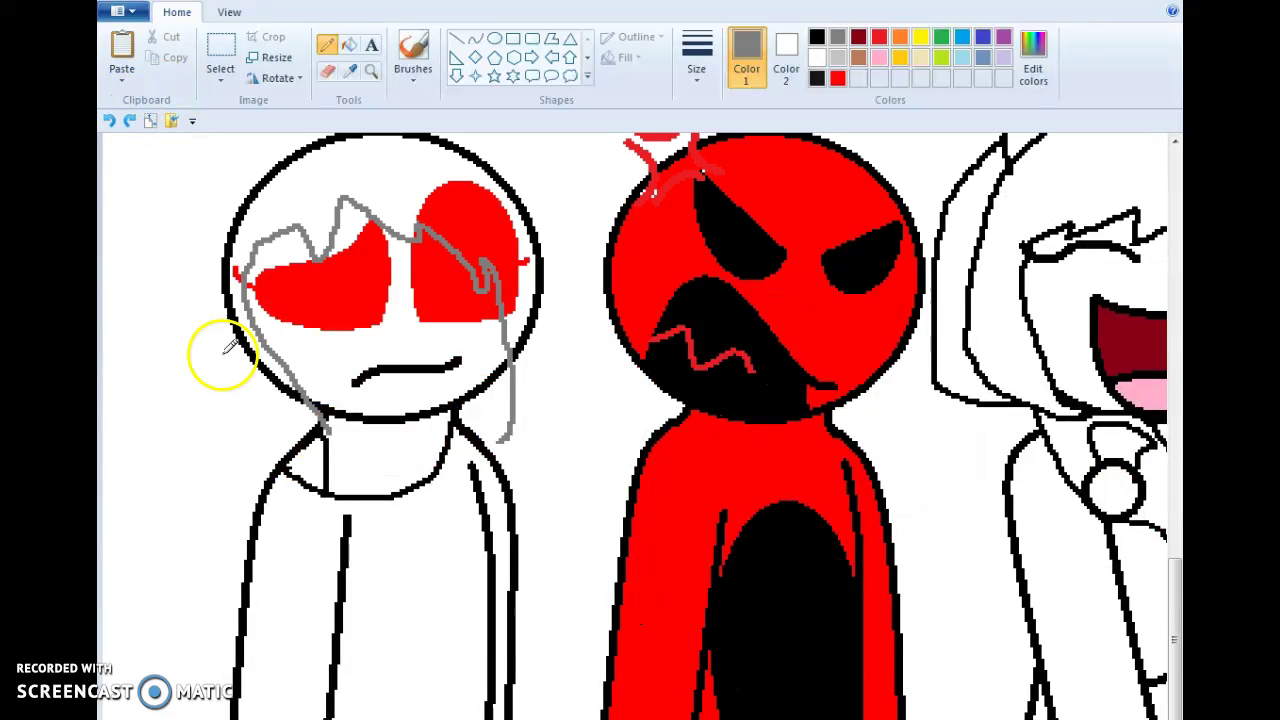
mouse_move(243, 150)
mouse_down()
mouse_move(191, 614)
mouse_move(200, 716)
mouse_up()
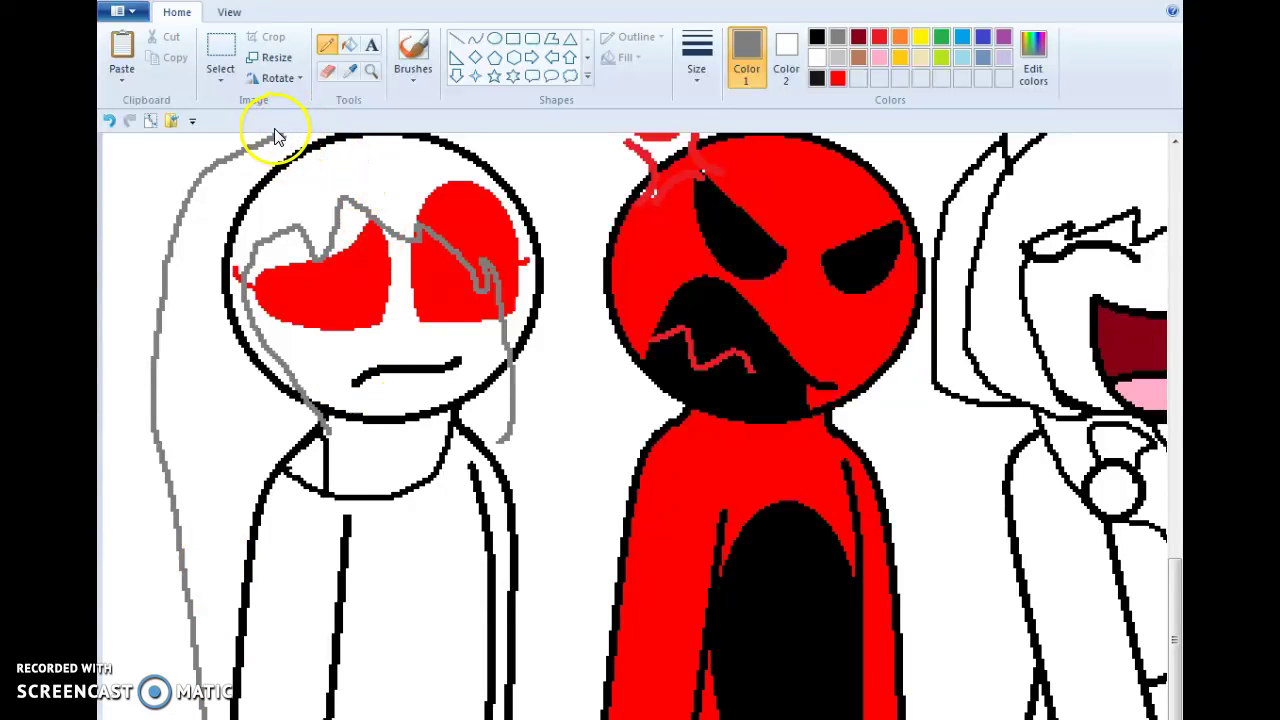
scroll(349, 277, up, 3)
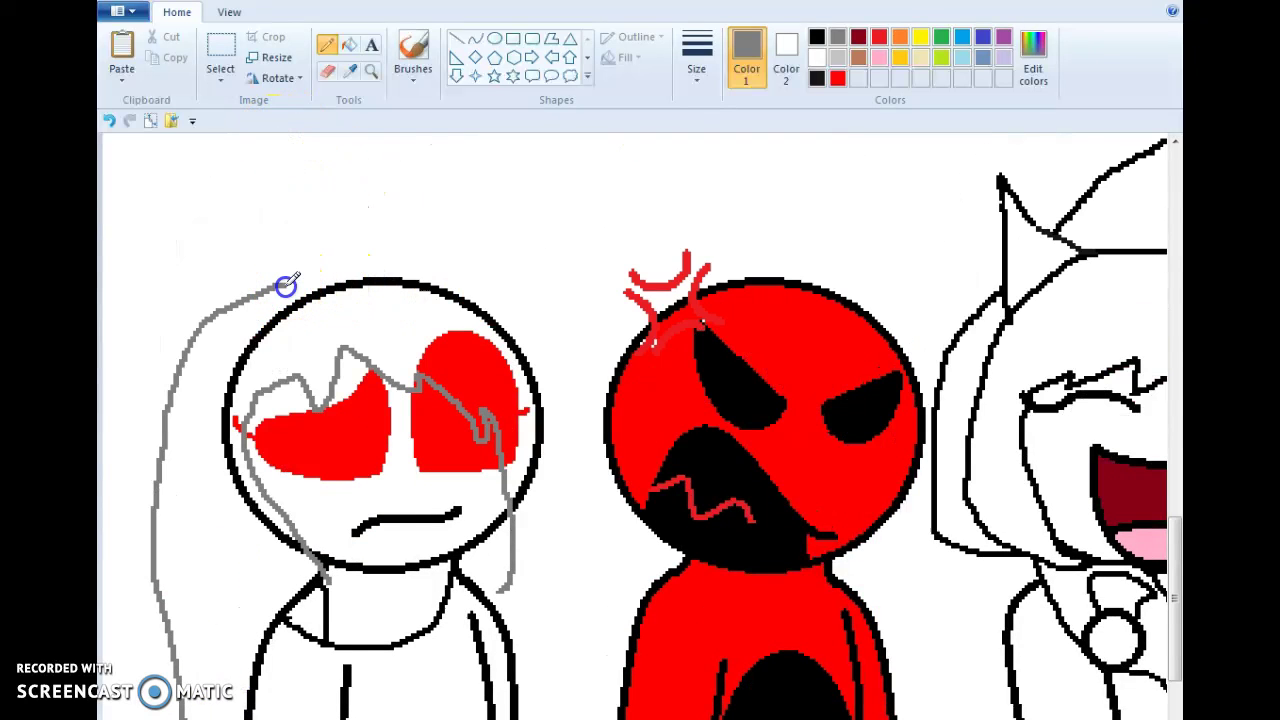
drag(556, 371, 573, 716)
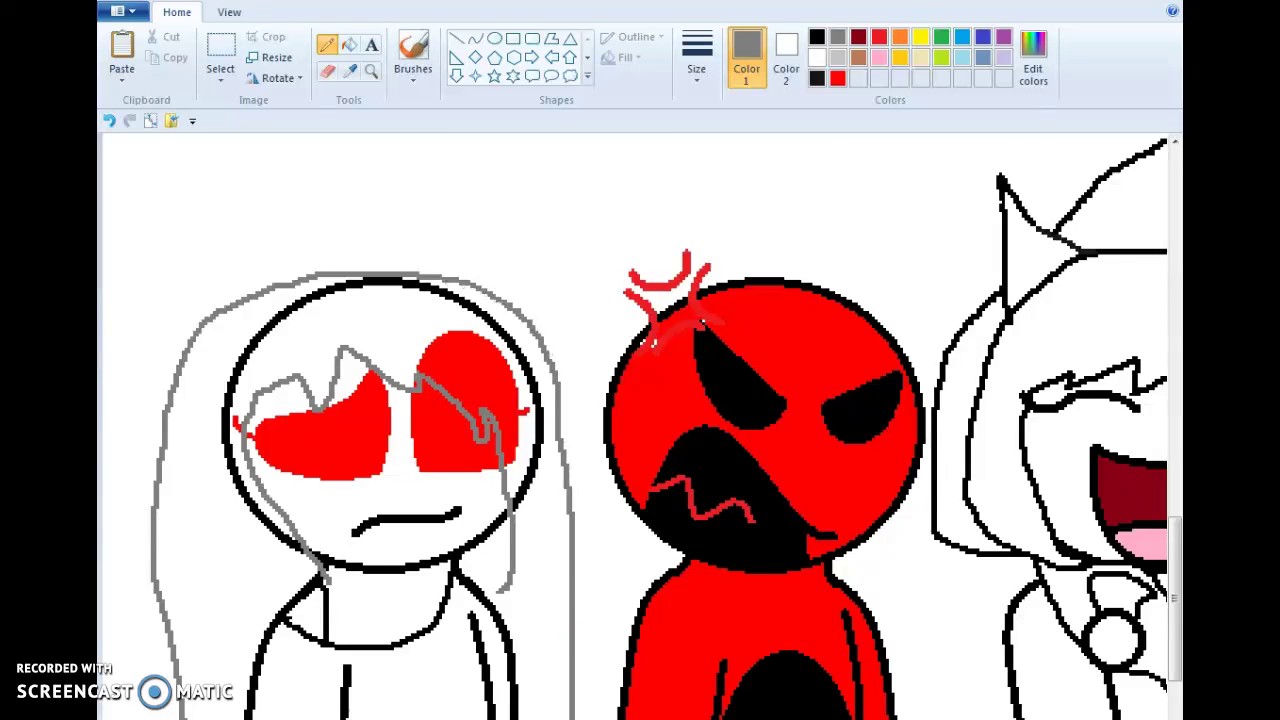
scroll(569, 549, down, 3)
mouse_move(570, 560)
mouse_down()
mouse_move(578, 600)
mouse_move(547, 705)
mouse_up()
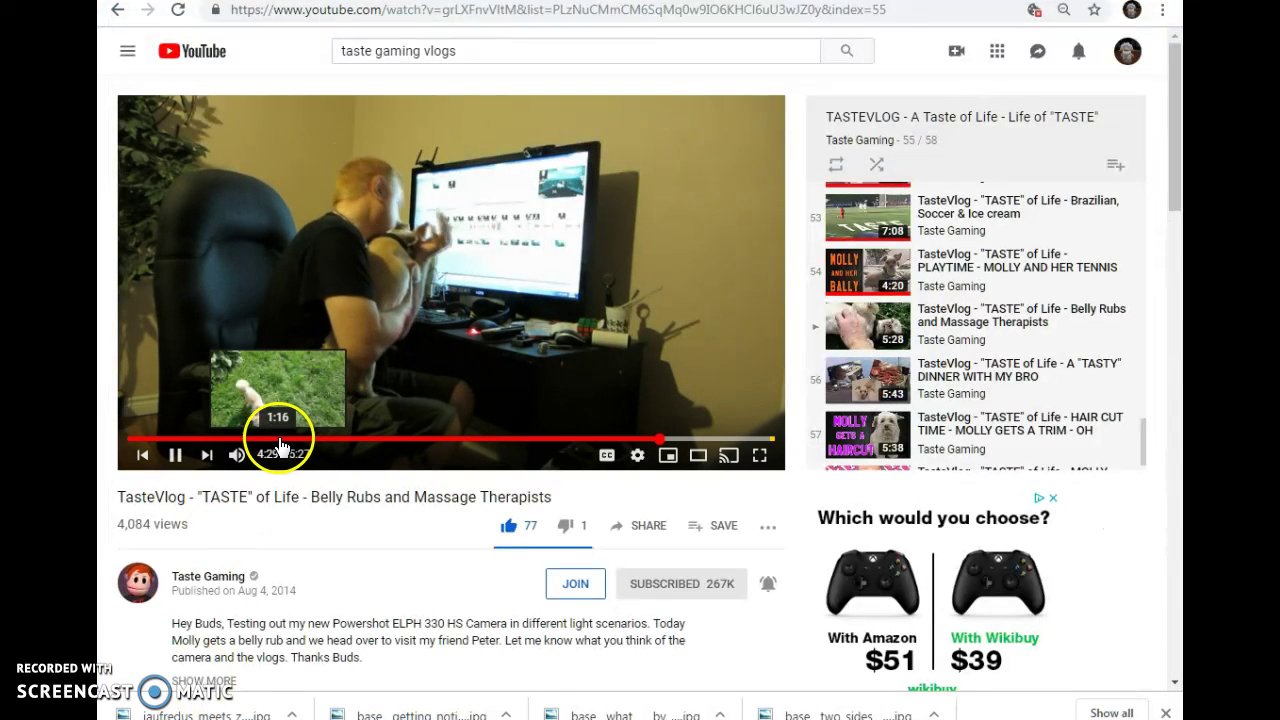
Rewind the YouTube video to about 1:16 and return to the Paint drawing.
click(280, 440)
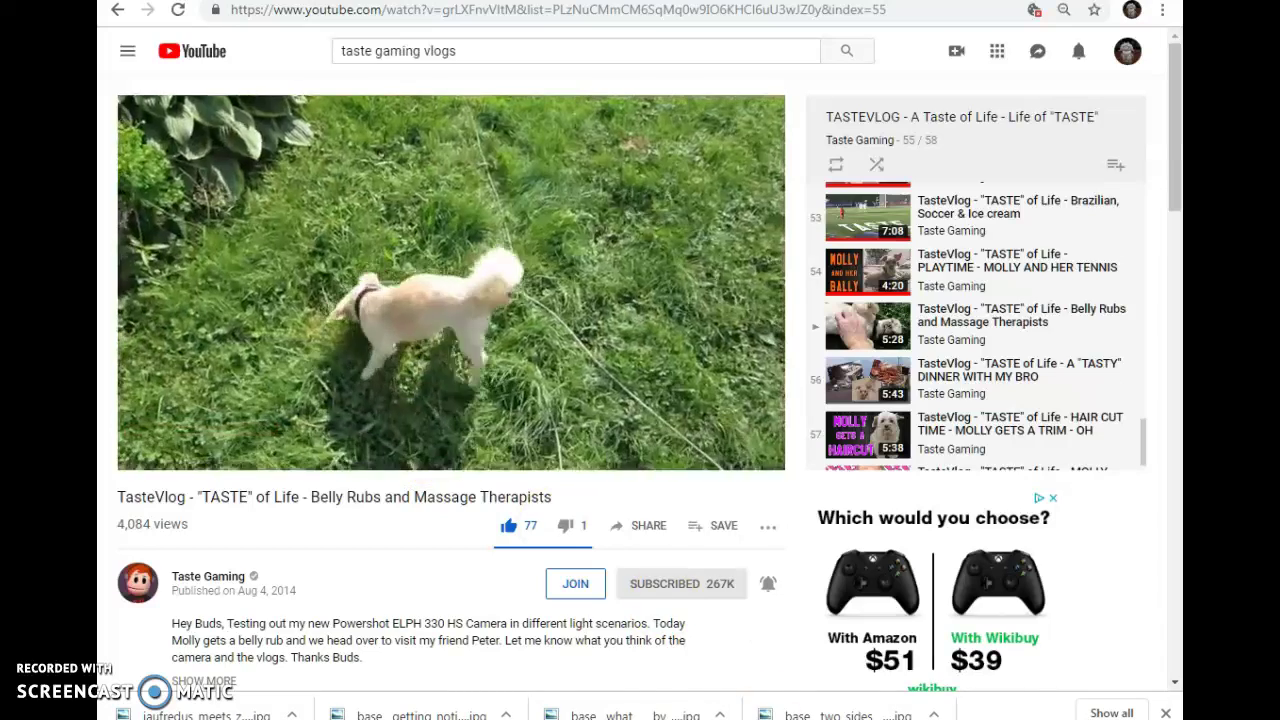
mouse_move(735, 658)
click(863, 632)
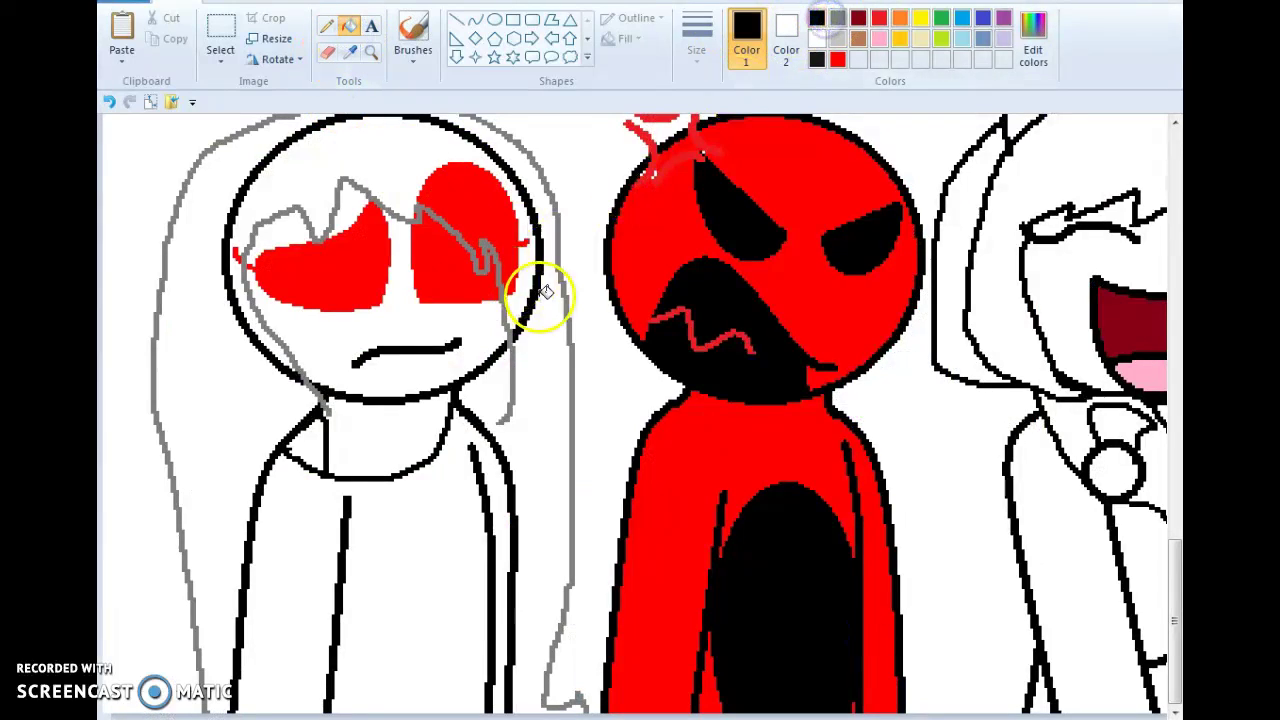
Fill the worried figure's head outline and the eye area covered by hair with white to erase them.
right_click(534, 250)
right_click(478, 205)
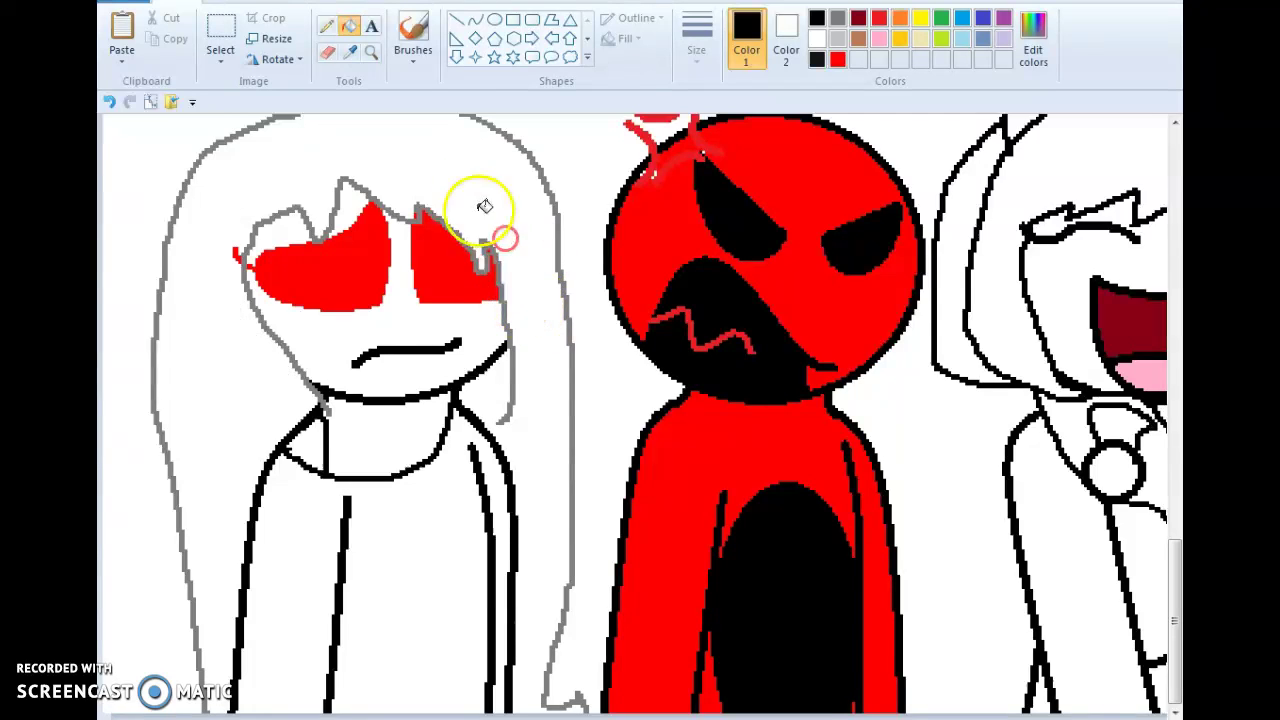
right_click(418, 208)
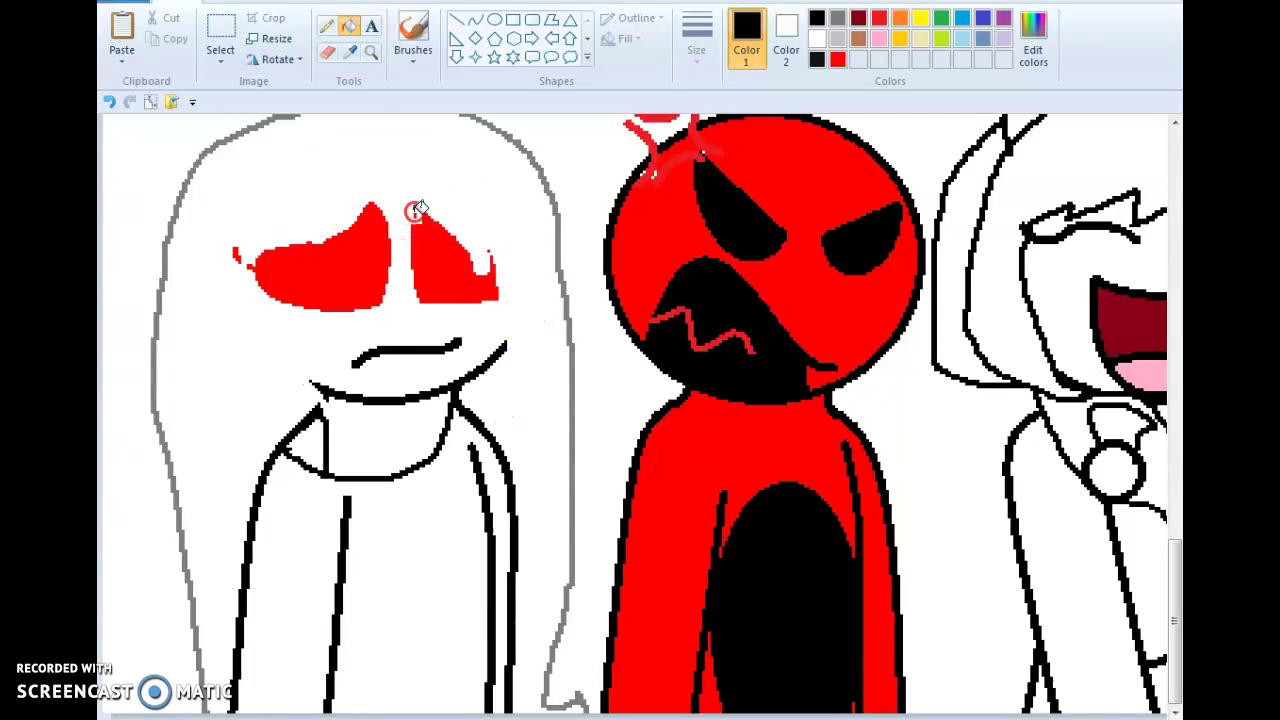
click(109, 101)
Recolor the worried figure's gray fringe and outer hair outline black.
click(418, 208)
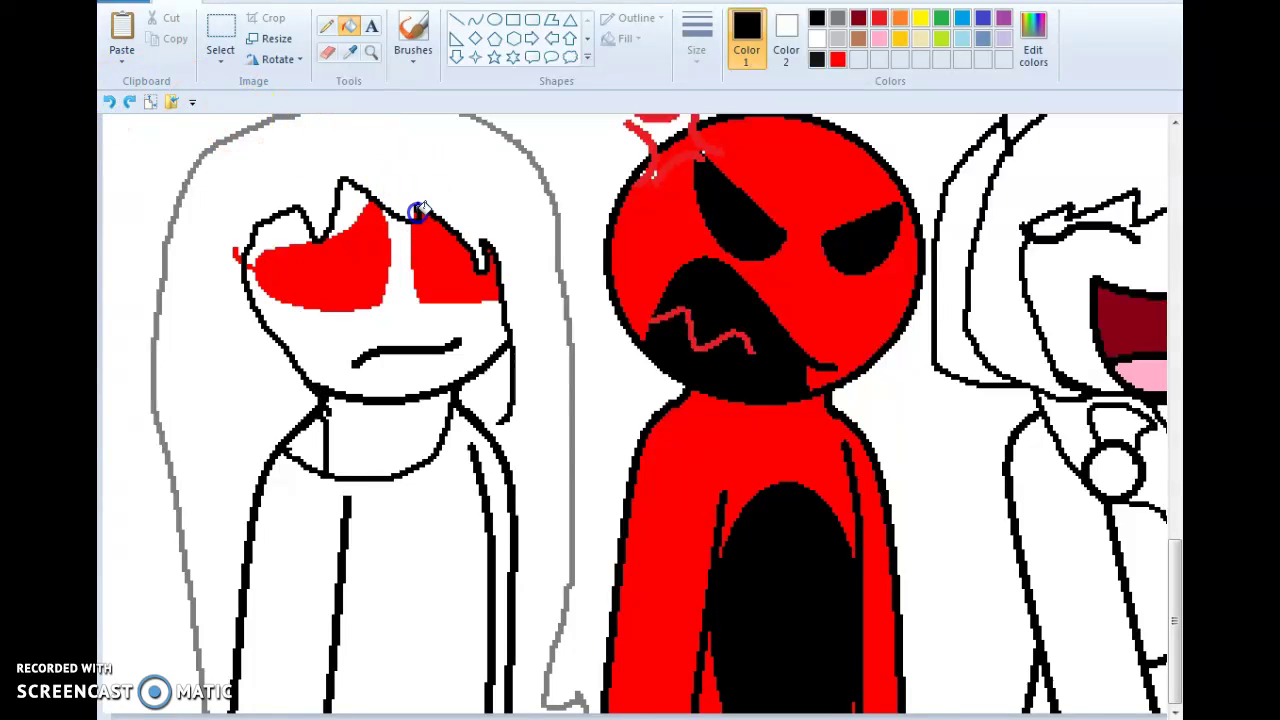
click(557, 229)
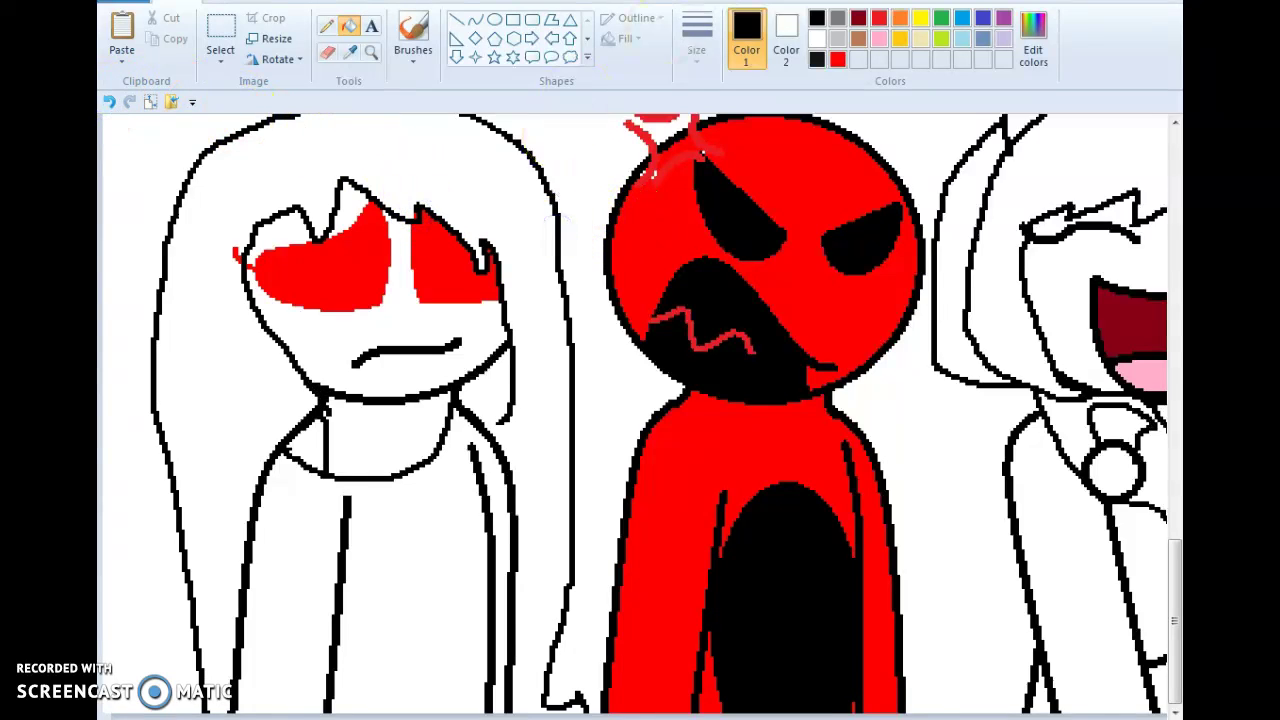
click(435, 335)
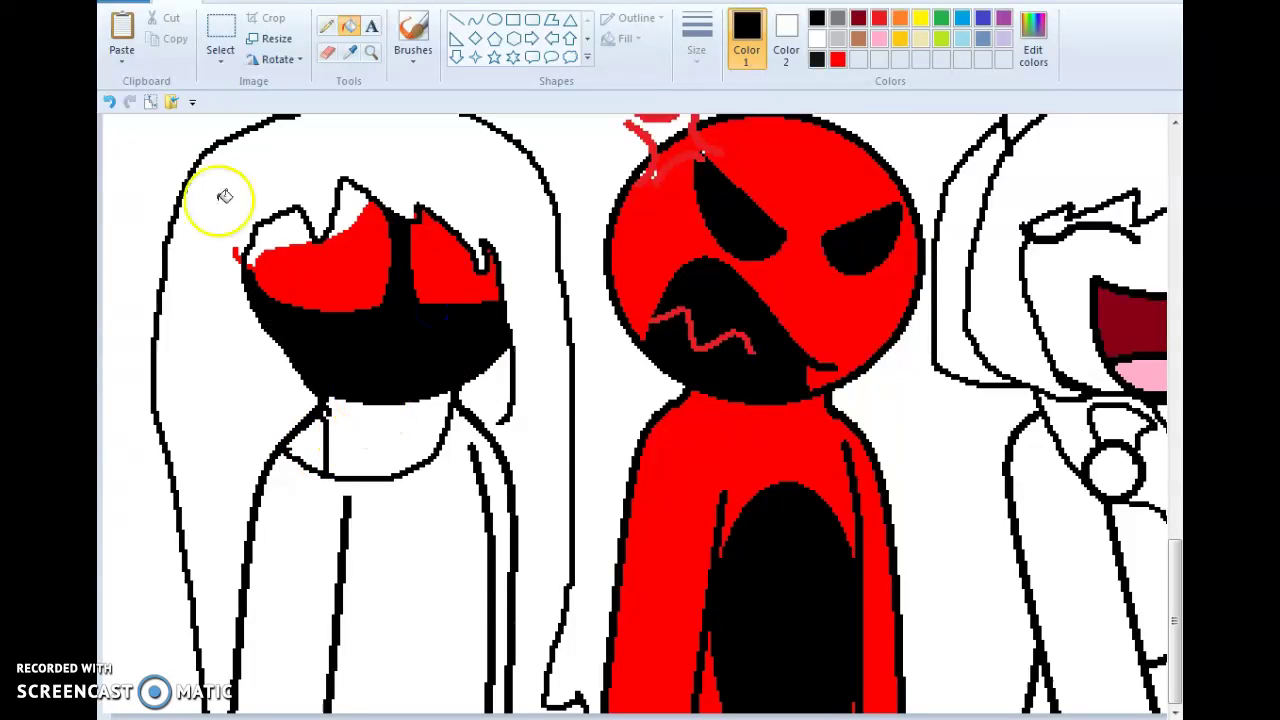
click(111, 99)
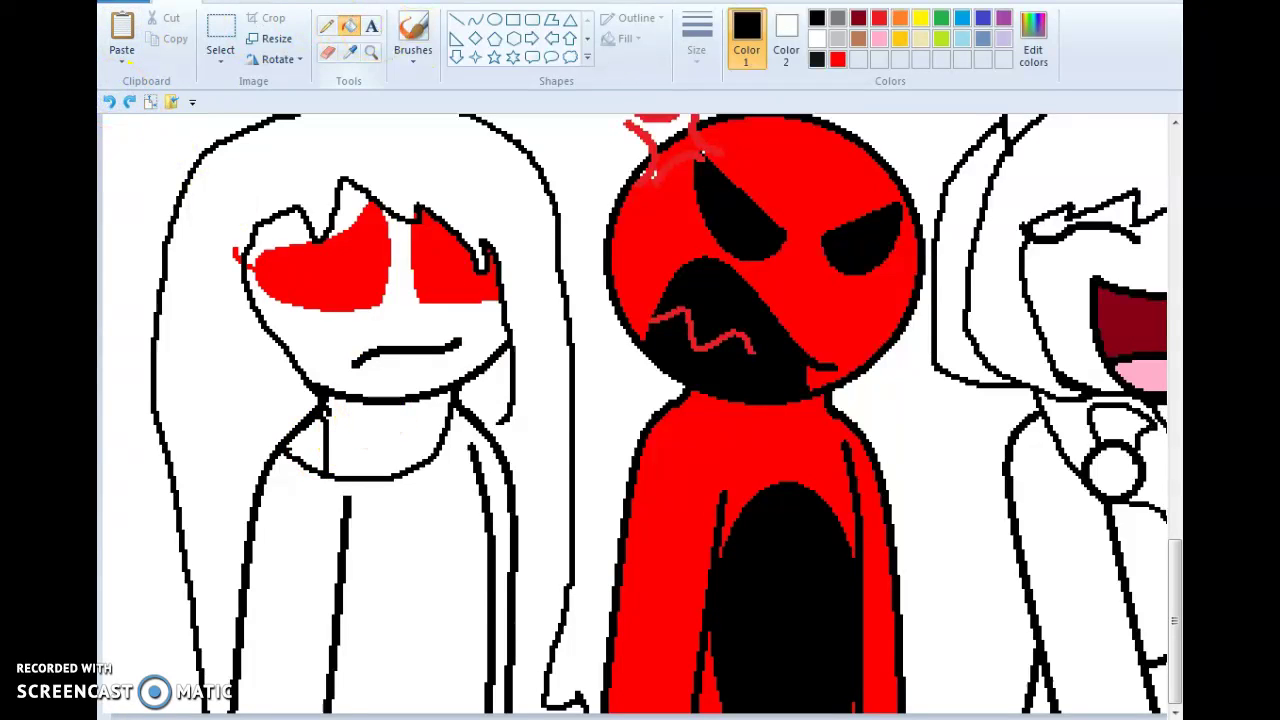
Fill the worried figure's mouth line and long hair with bright red.
click(838, 60)
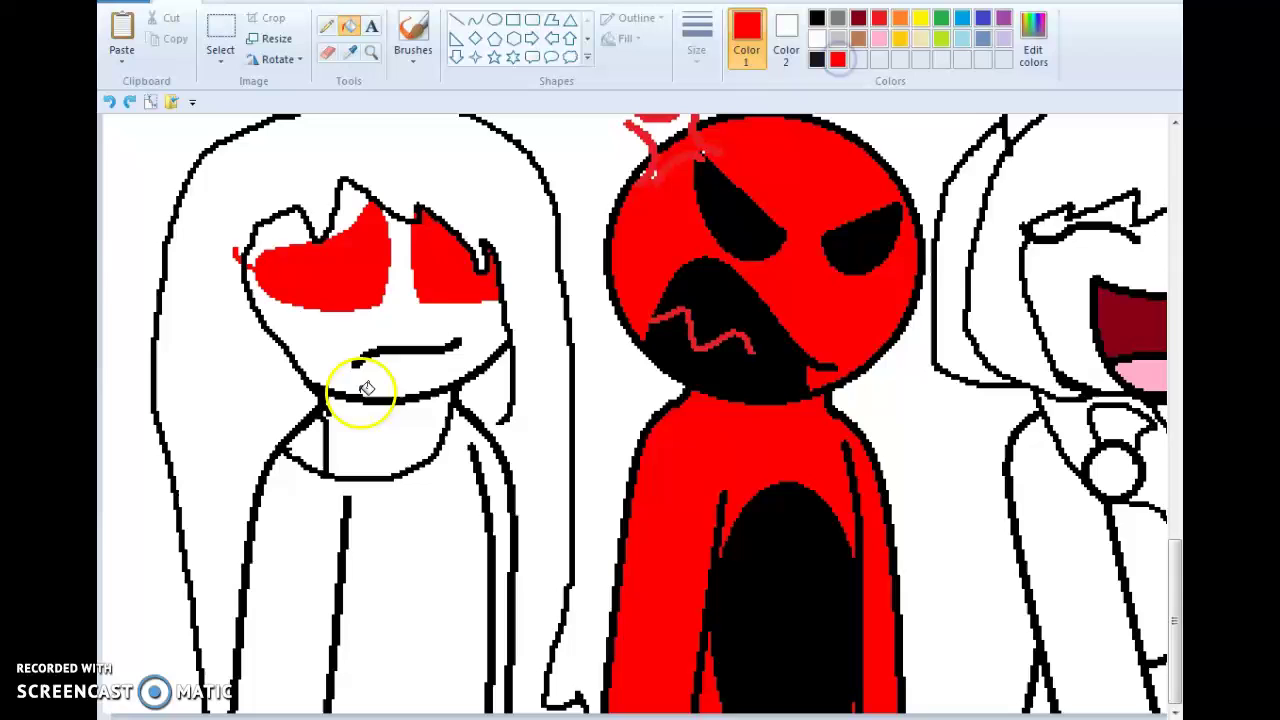
click(397, 348)
click(417, 188)
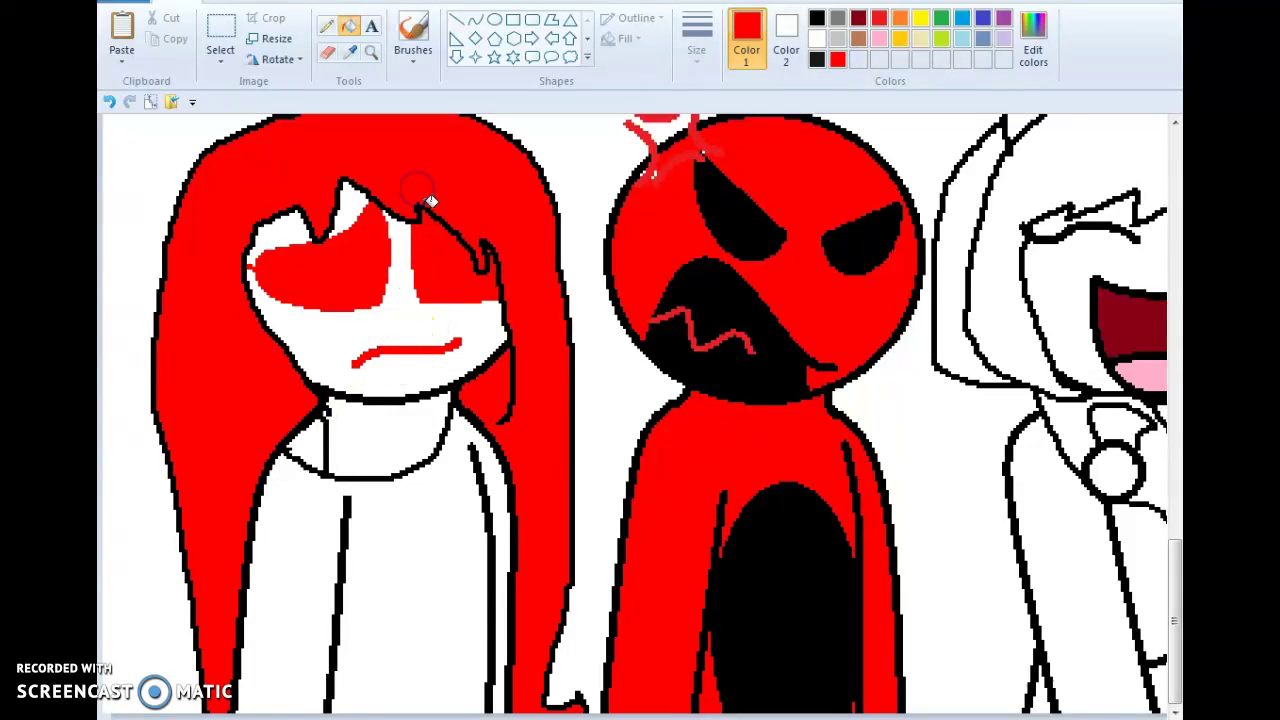
Fill the worried figure's face, neck and neckline area with black and the body with bright red.
click(817, 26)
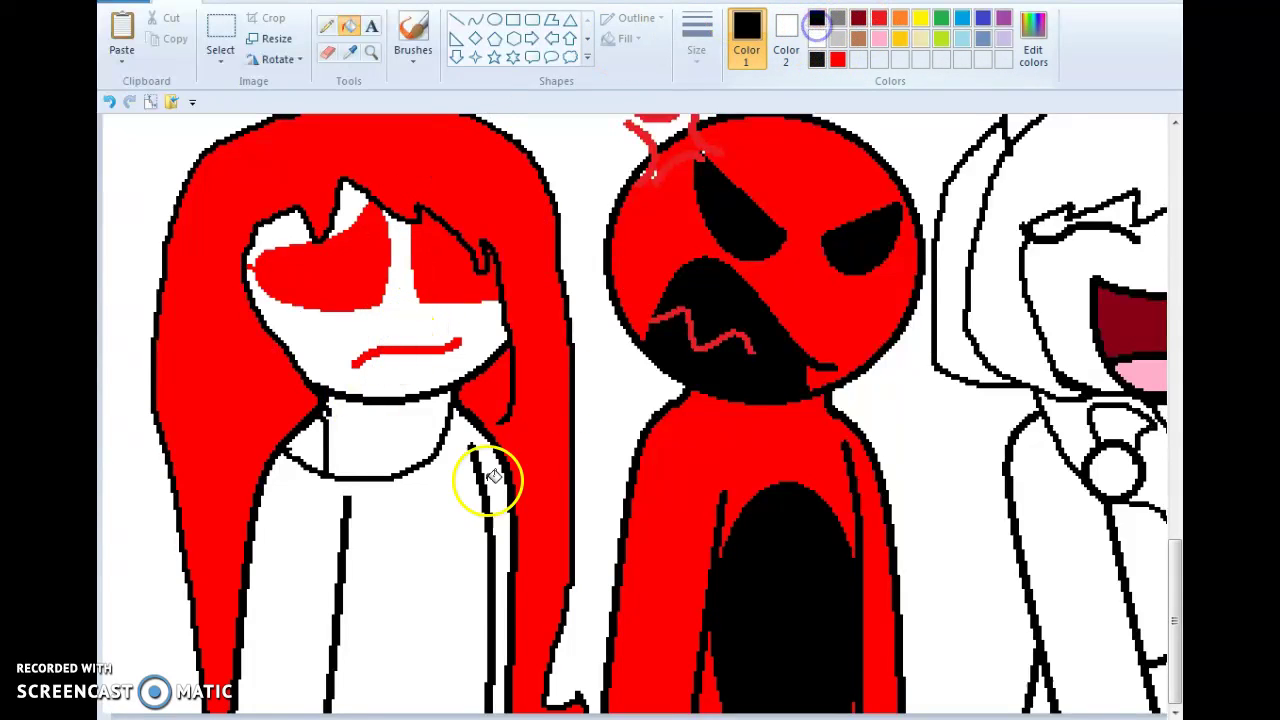
click(370, 438)
click(348, 369)
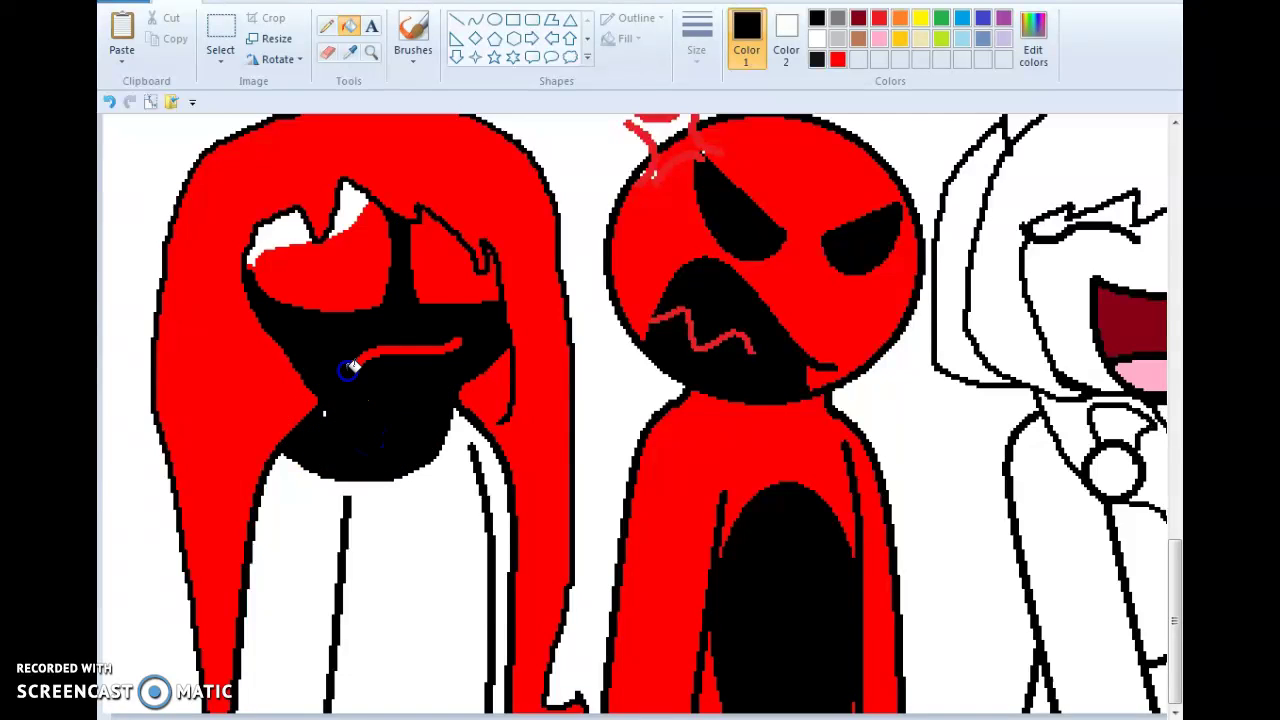
click(352, 210)
click(298, 230)
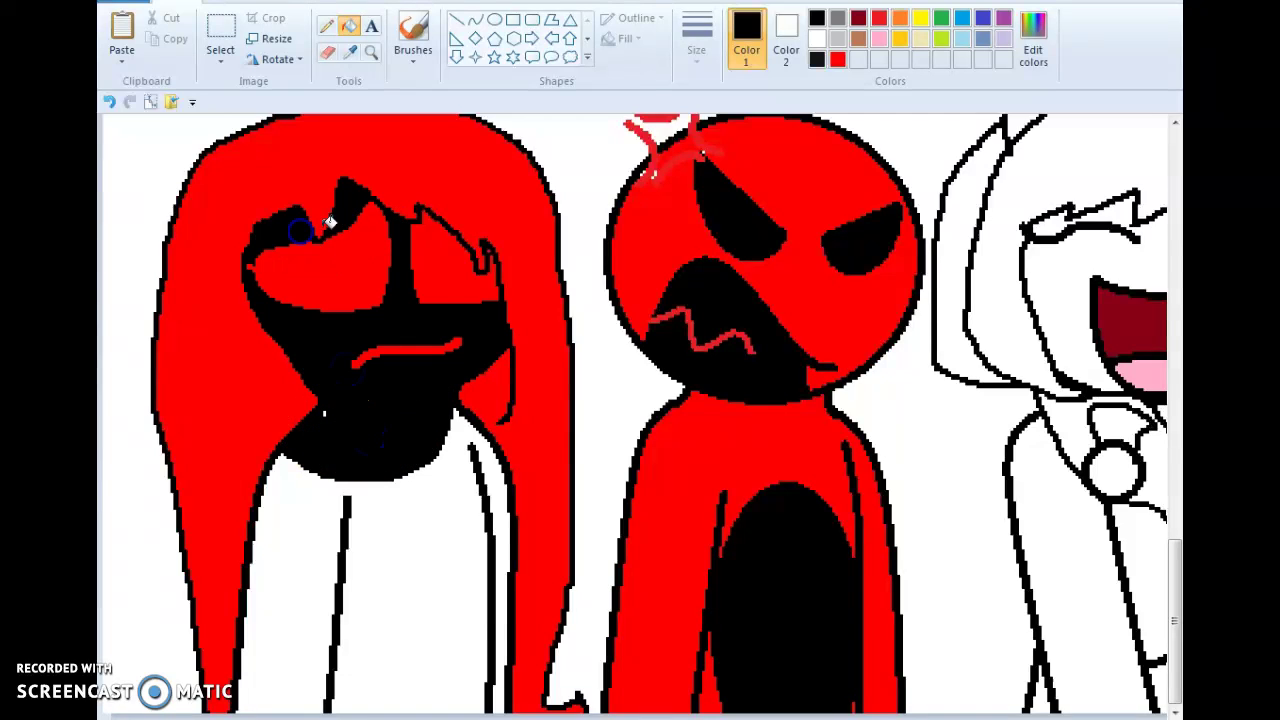
click(838, 58)
click(329, 571)
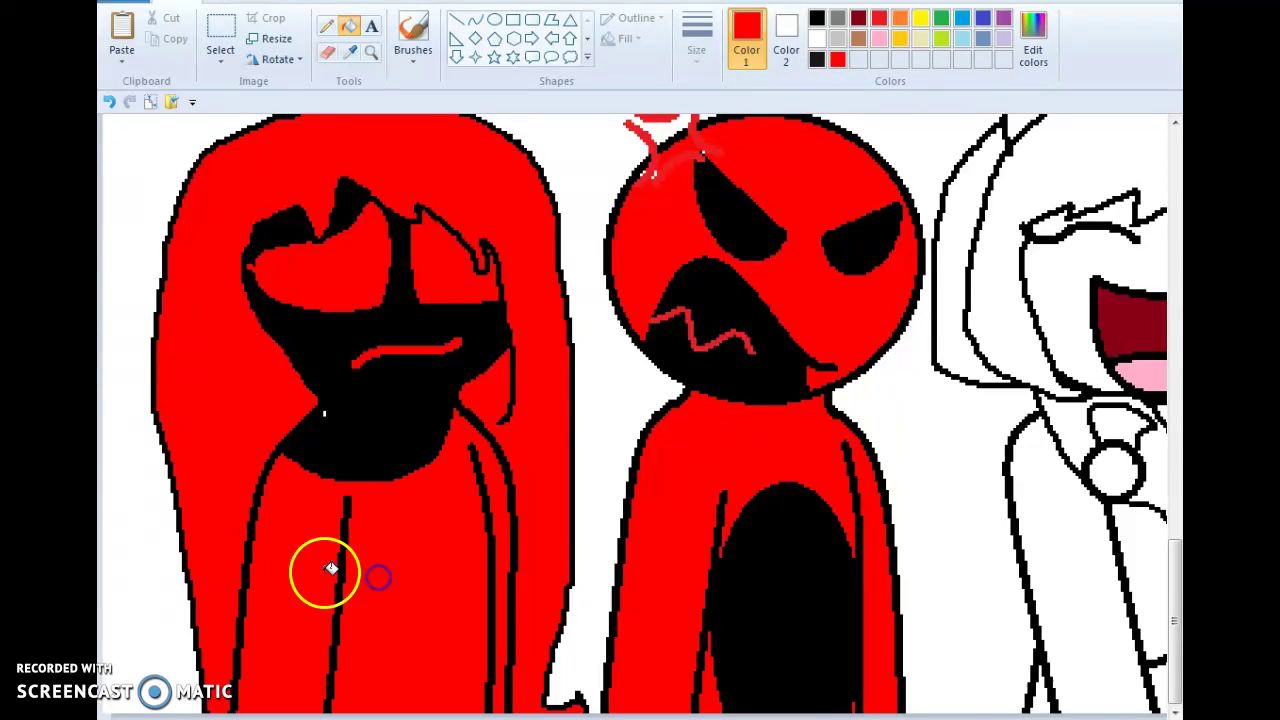
Draw a small black V-shaped collar below the laughing figure's chin and a strap line across the shoulder to the round button.
scroll(608, 386, right, 6)
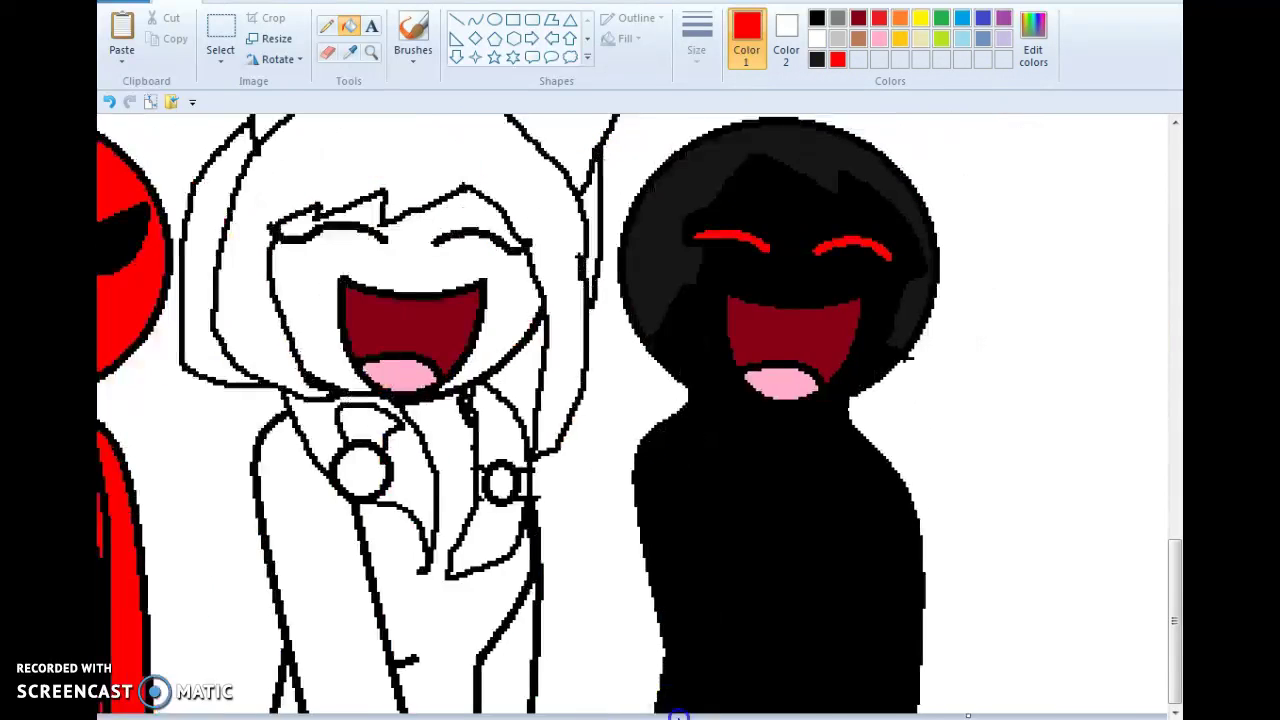
scroll(608, 386, left, 1)
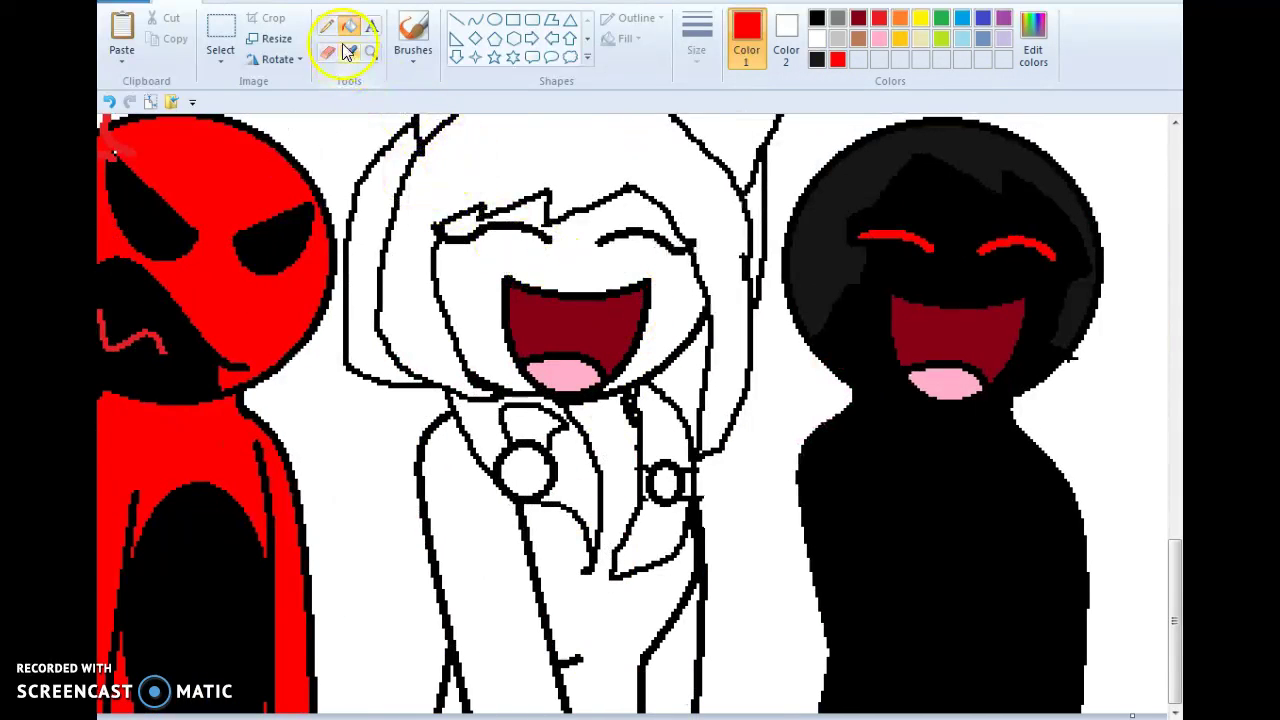
click(817, 18)
drag(560, 450, 573, 405)
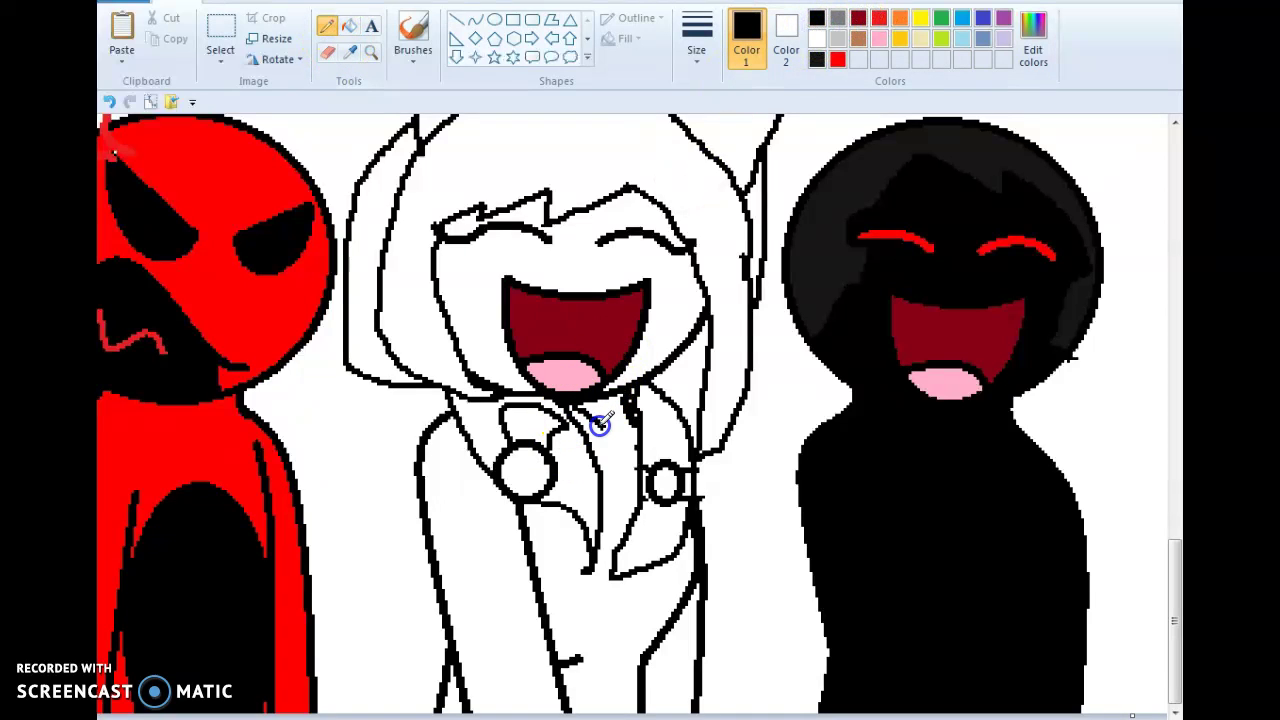
click(417, 255)
click(401, 280)
click(444, 372)
click(441, 475)
click(425, 448)
click(432, 435)
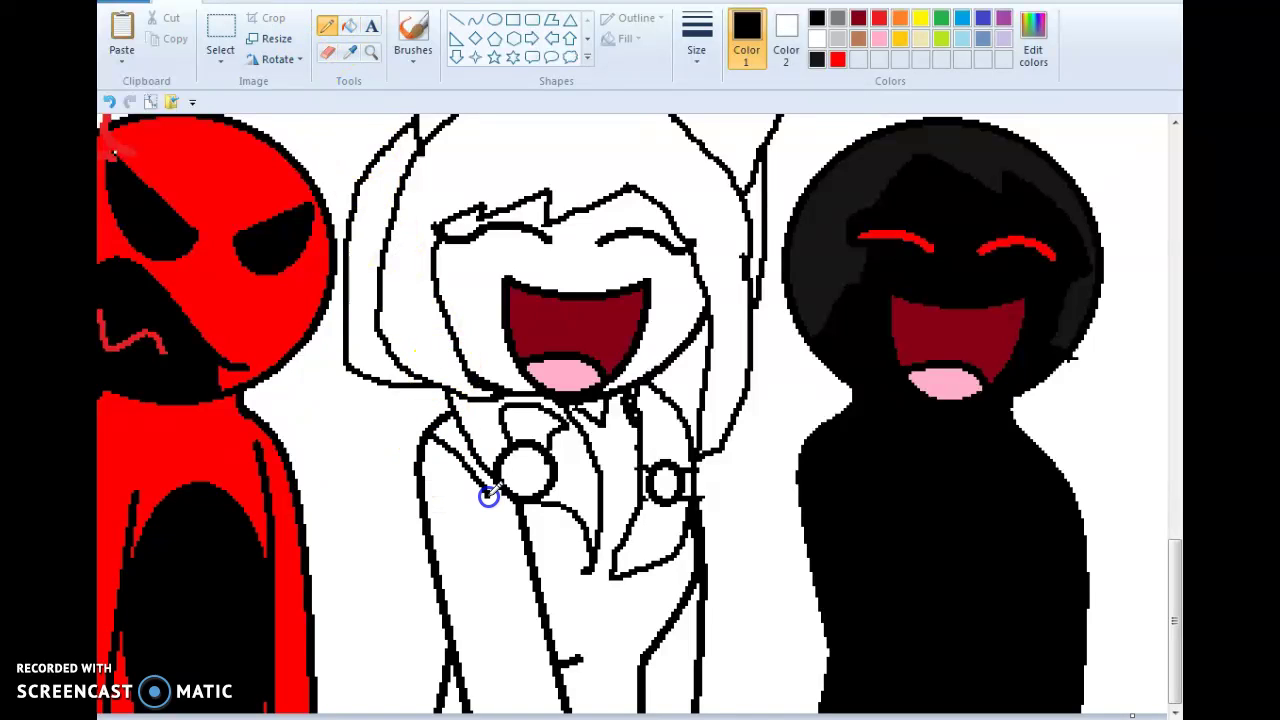
Fill the laughing figure's collar gap, shoulder strap and torso with black.
click(312, 44)
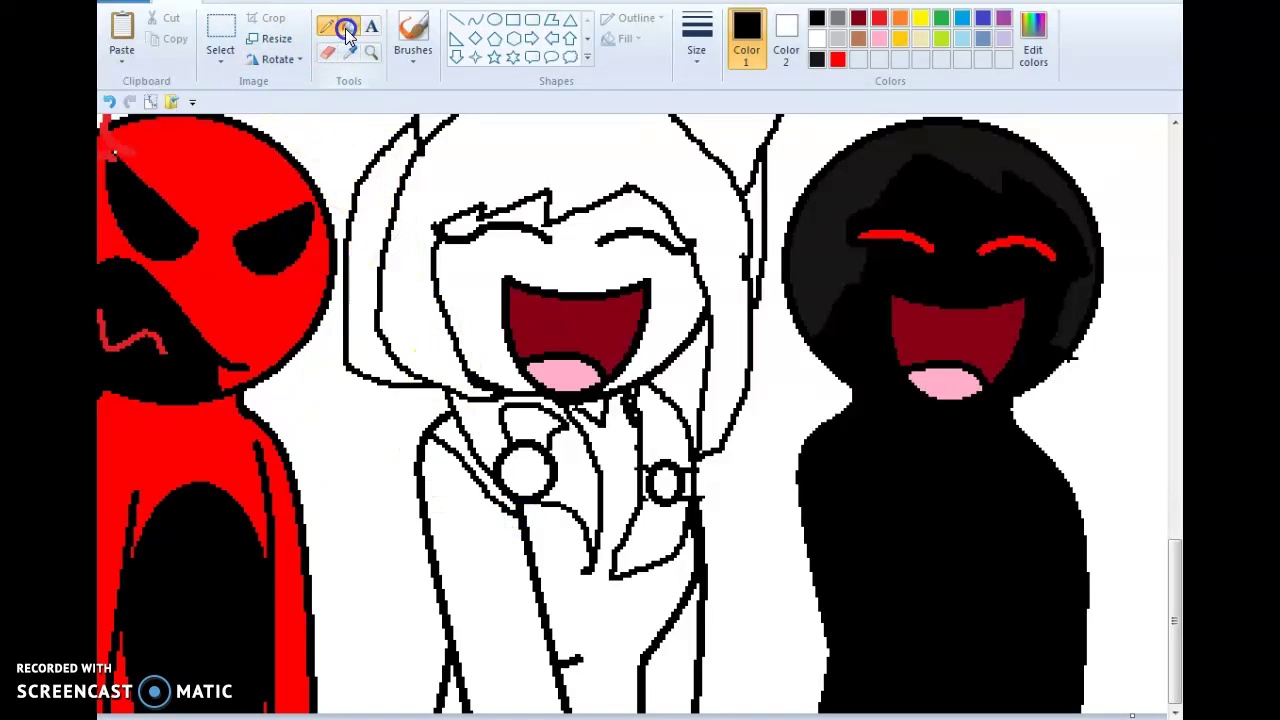
click(347, 33)
click(471, 452)
click(628, 636)
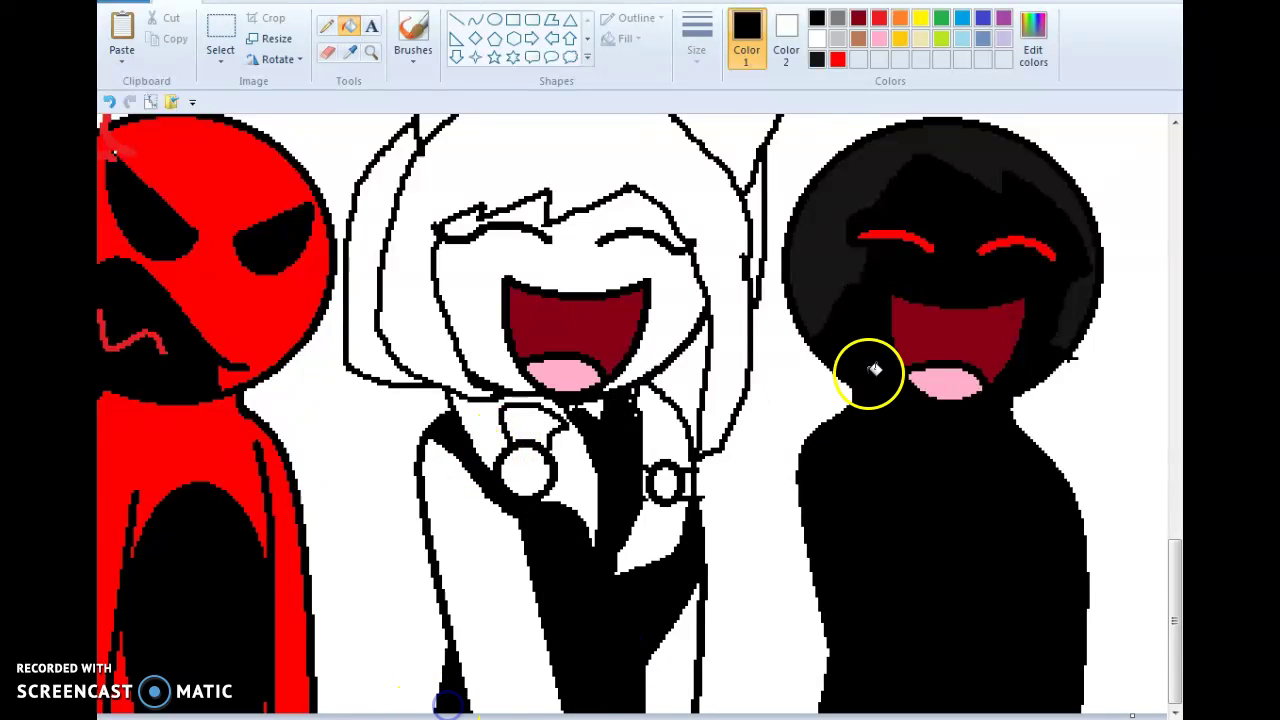
Define a pale peach custom color by lightening the basic orange, for filling the laughing figure.
click(1034, 40)
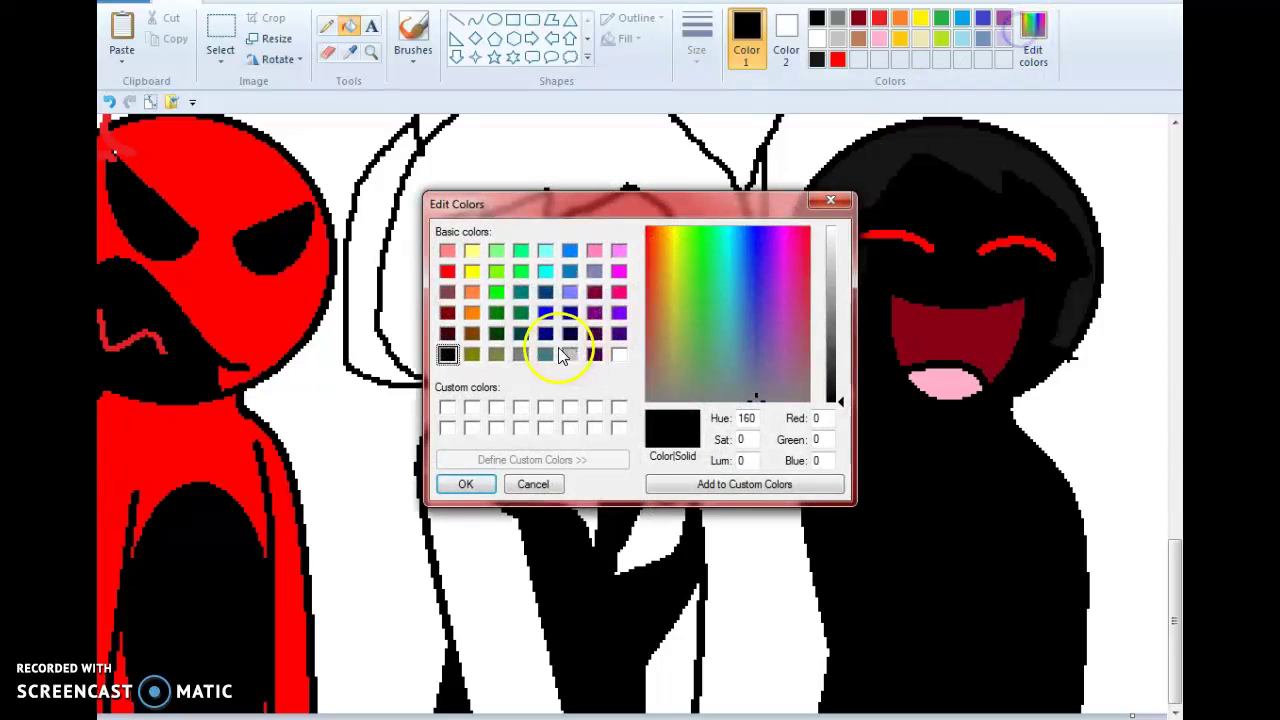
click(472, 296)
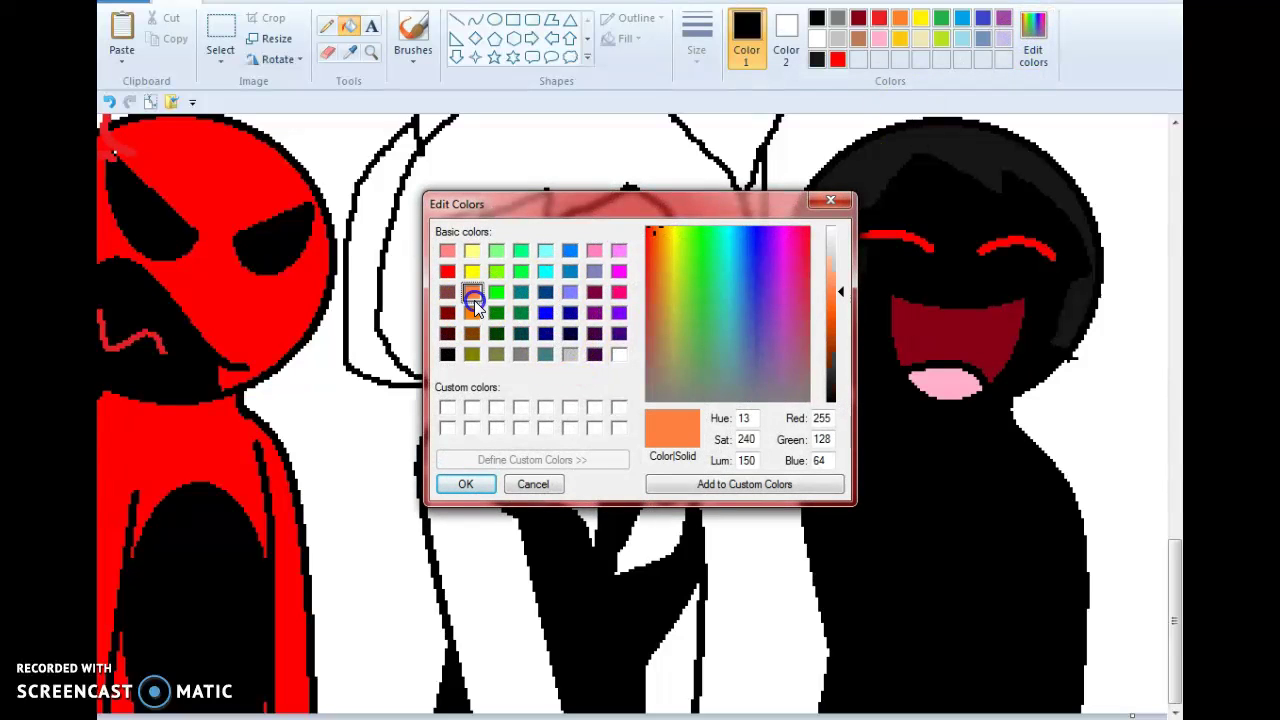
click(836, 243)
click(466, 484)
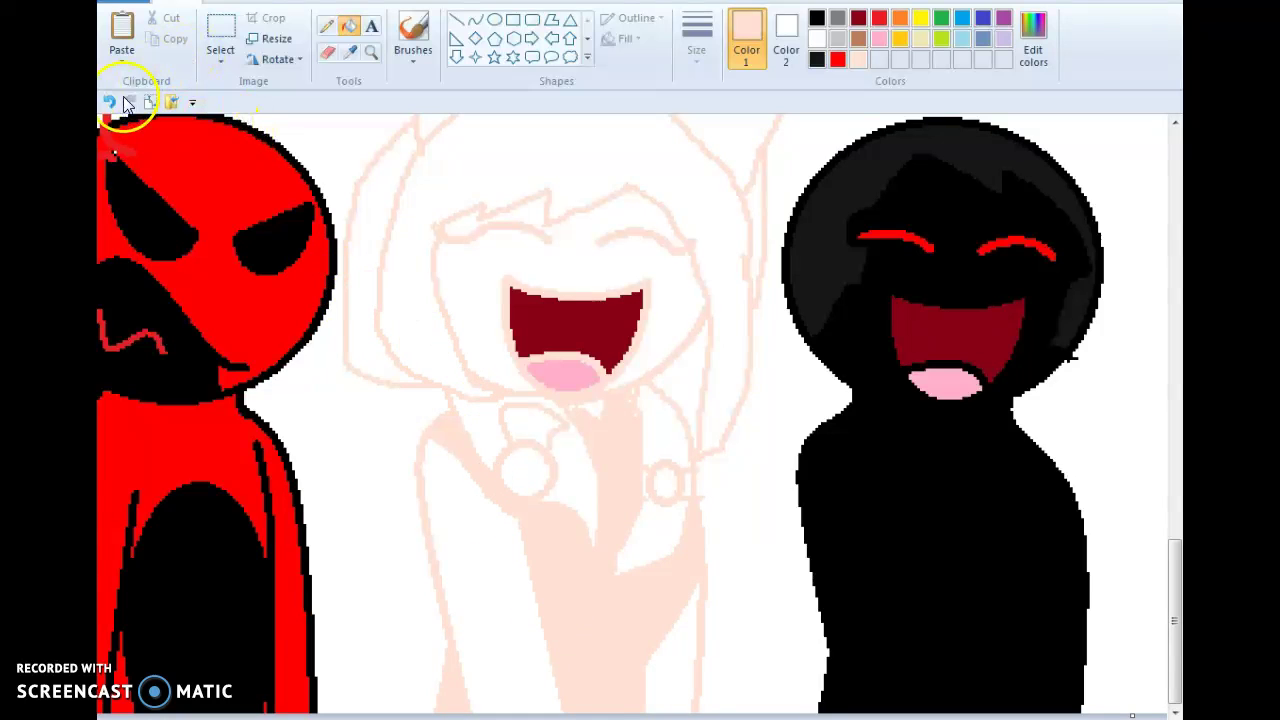
Undo the accidental peach fill on the outline and fill the laughing figure's arms, neck and face with pale peach.
click(112, 103)
click(519, 624)
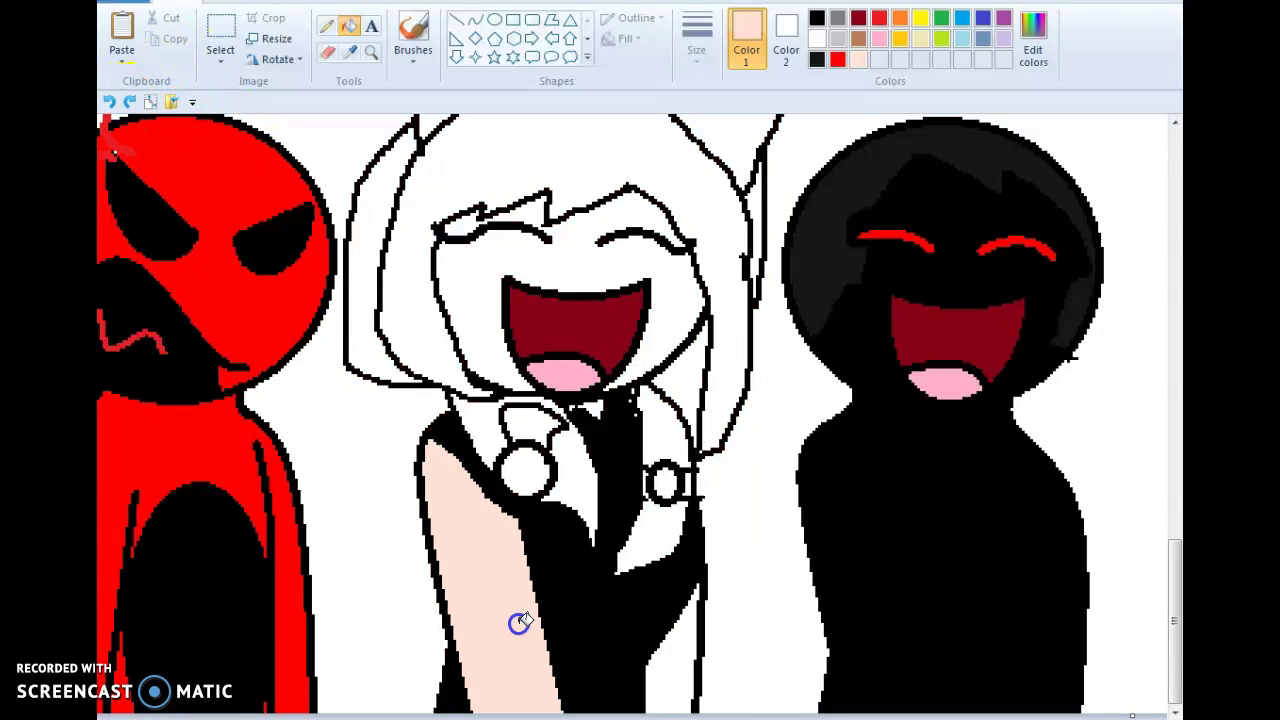
click(688, 670)
click(590, 405)
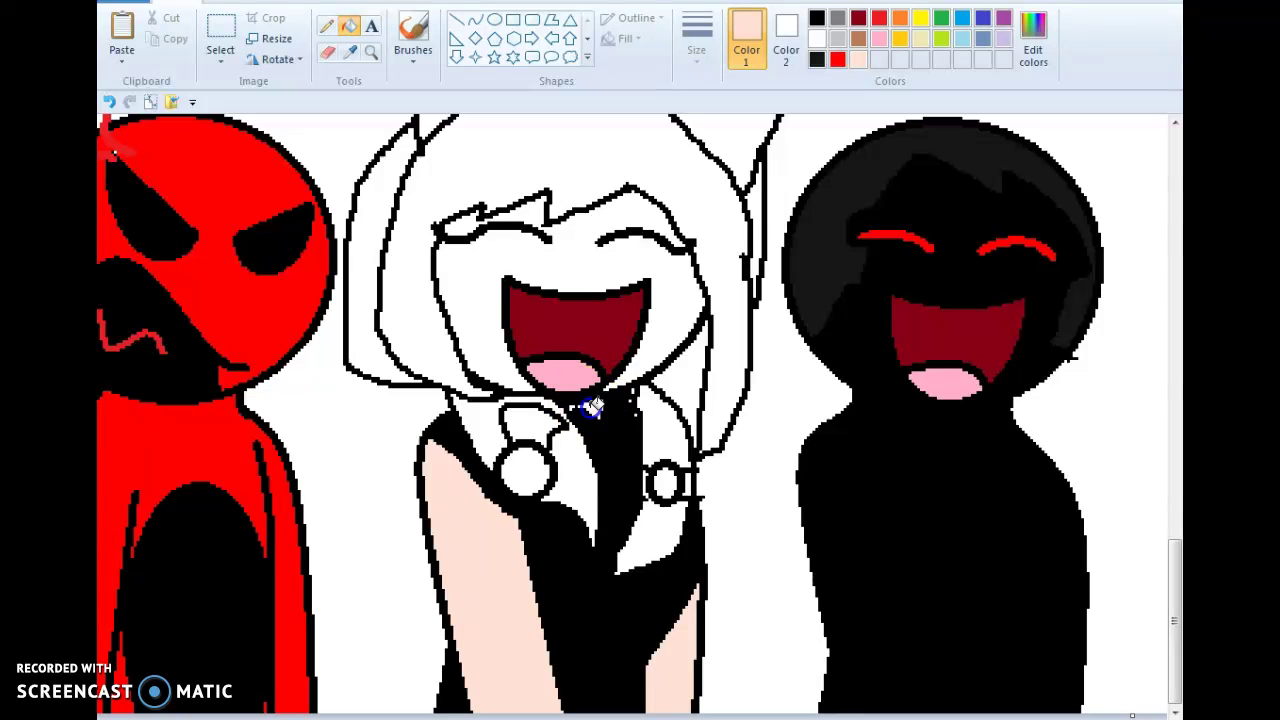
click(683, 330)
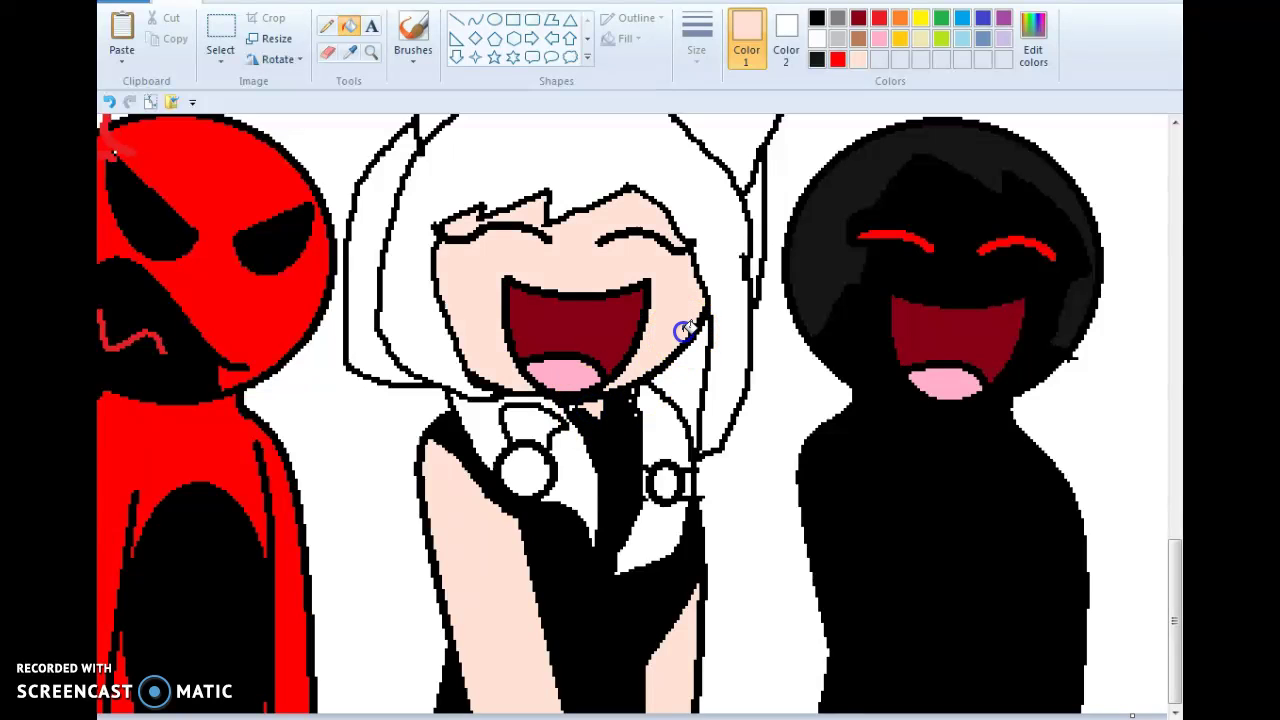
Fill the laughing figure's hair and the scarf flaps on both sides of the chest with the bright red custom color.
click(840, 60)
click(510, 183)
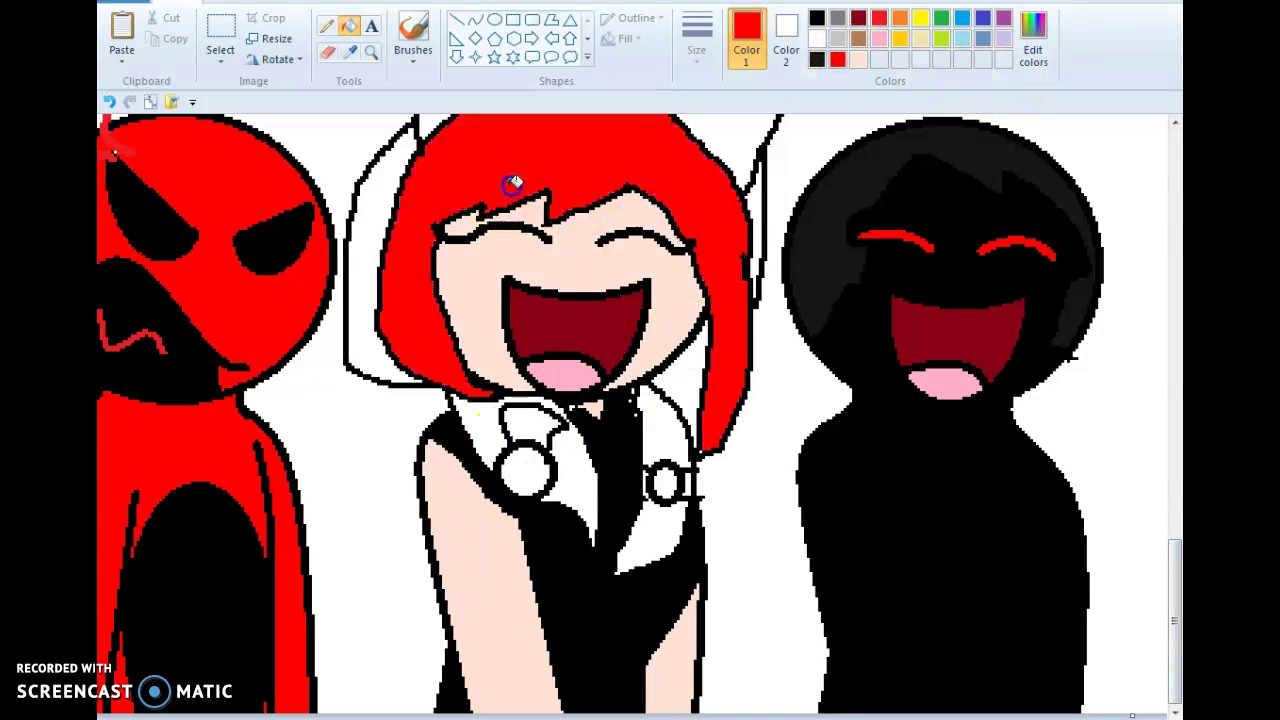
click(508, 440)
click(585, 485)
click(675, 452)
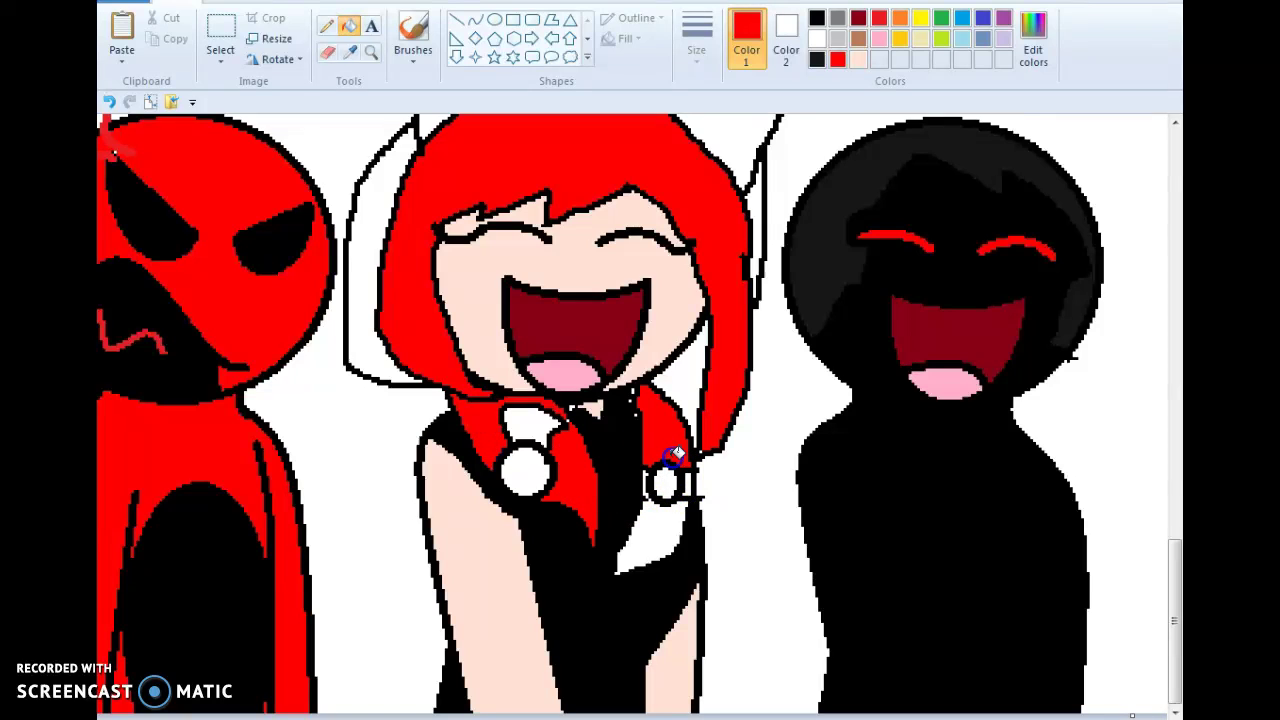
click(653, 530)
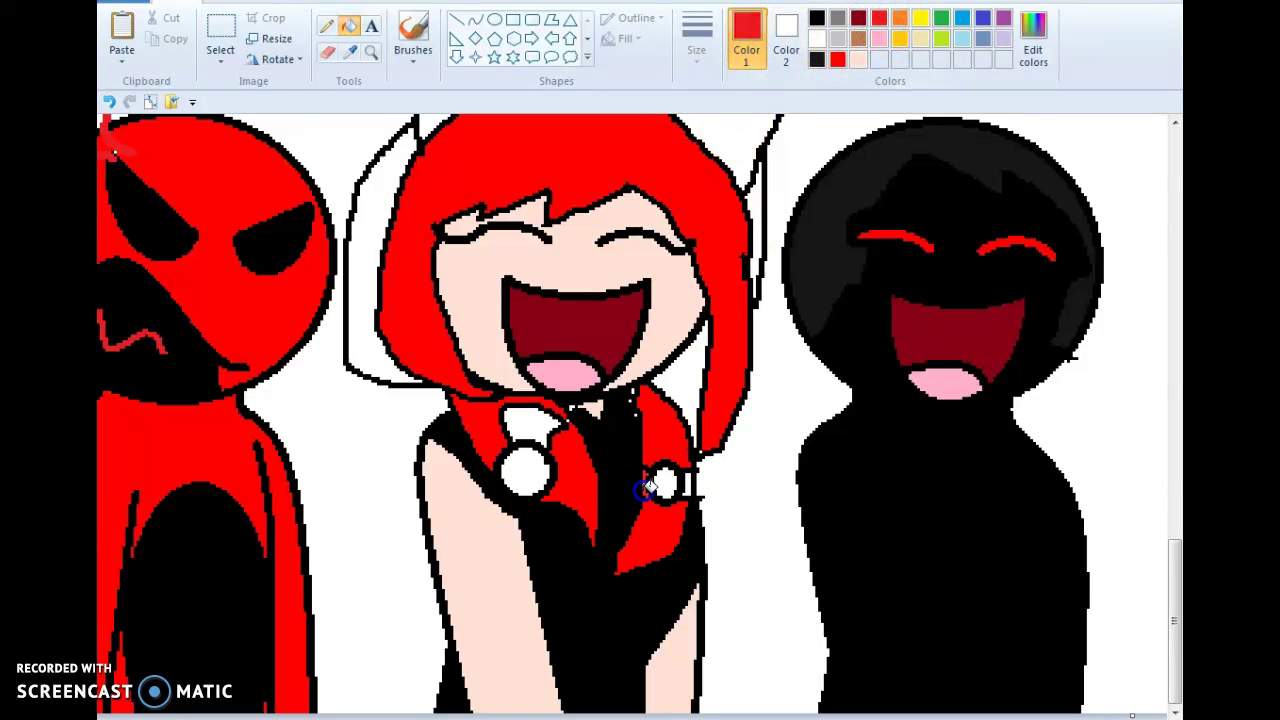
Fill the laughing figure's round buttons, strap pieces and all visible parts of the hood with the standard palette red.
click(523, 470)
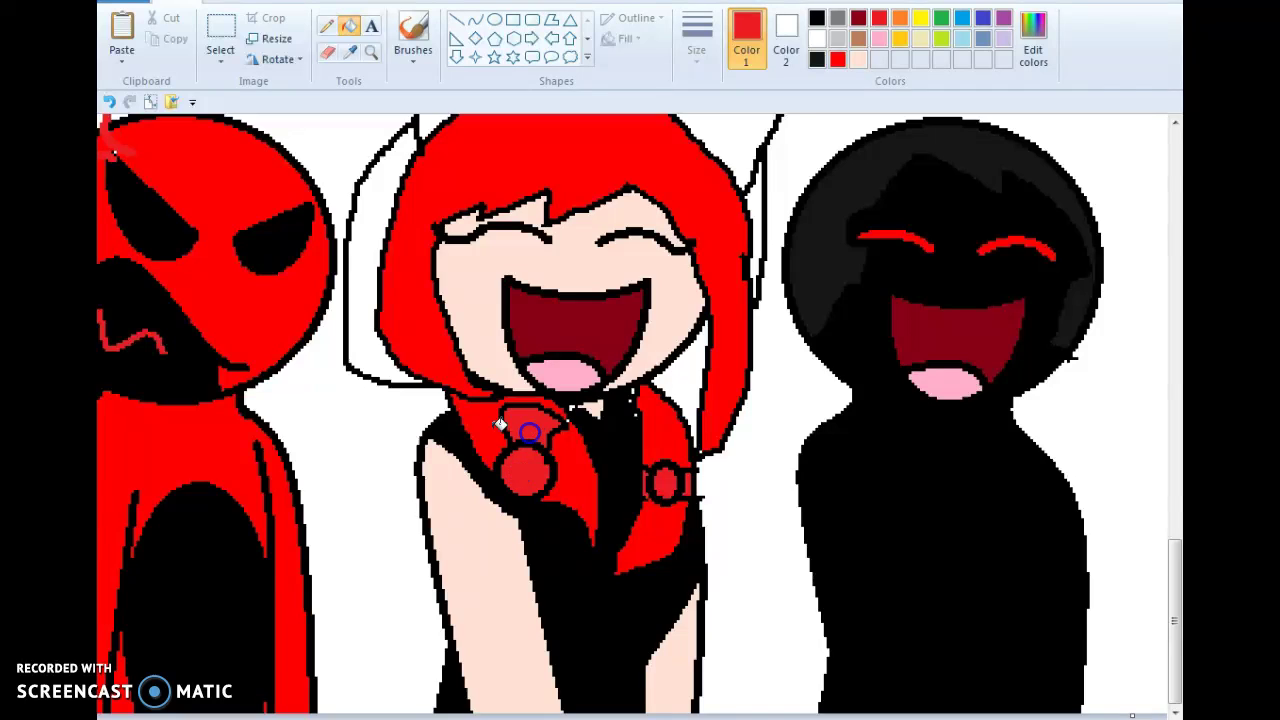
scroll(448, 329, up, 3)
click(532, 331)
click(405, 445)
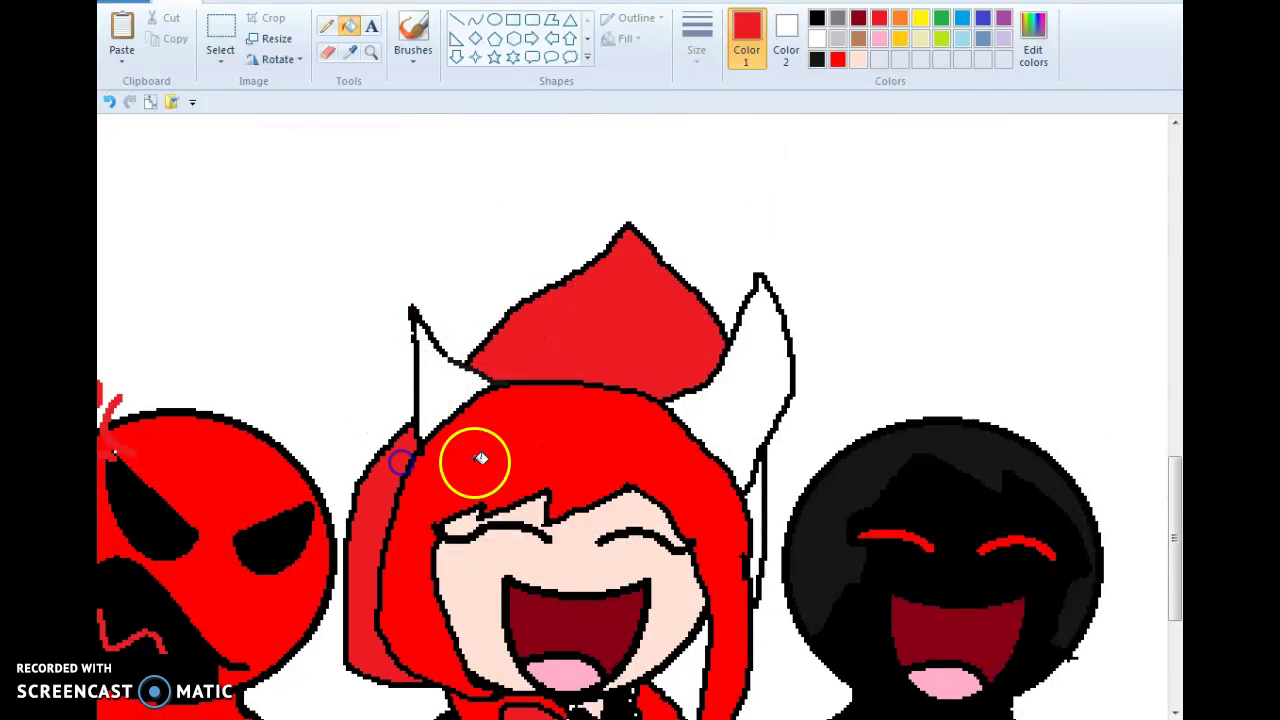
click(752, 482)
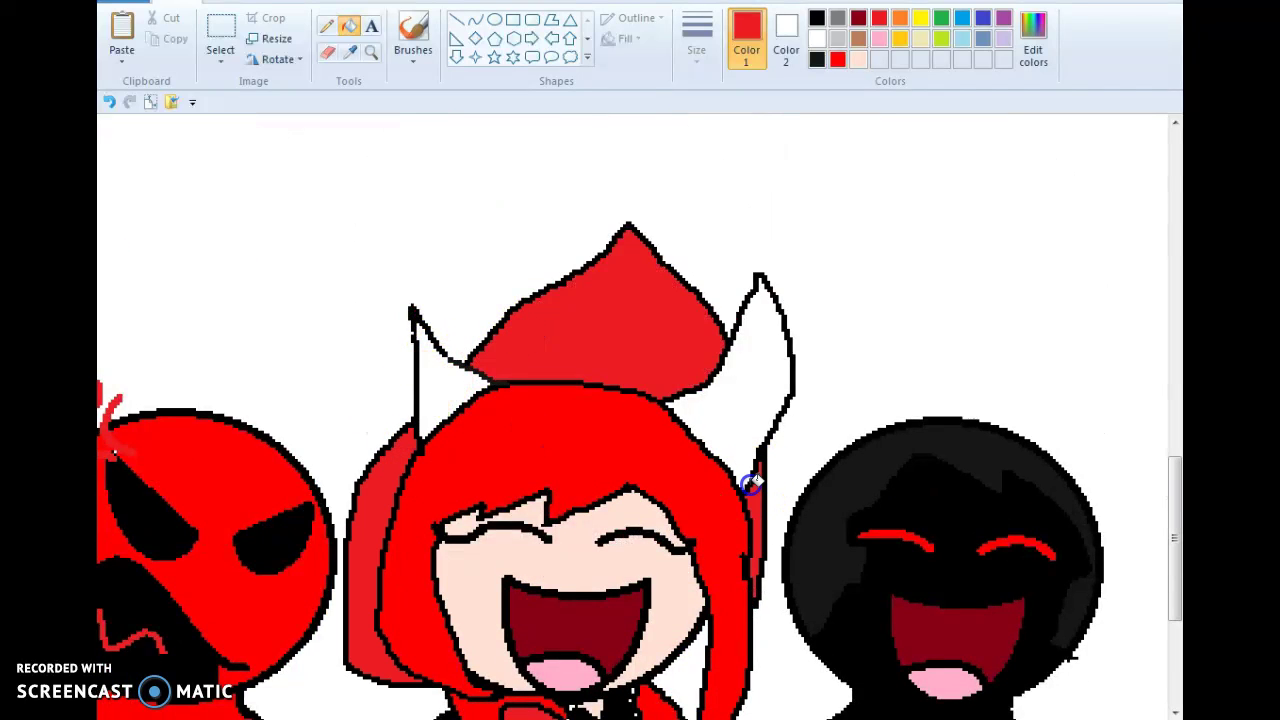
Define a very dark red custom color with luminosity 13 and fill the laughing figure's horns with it.
click(817, 19)
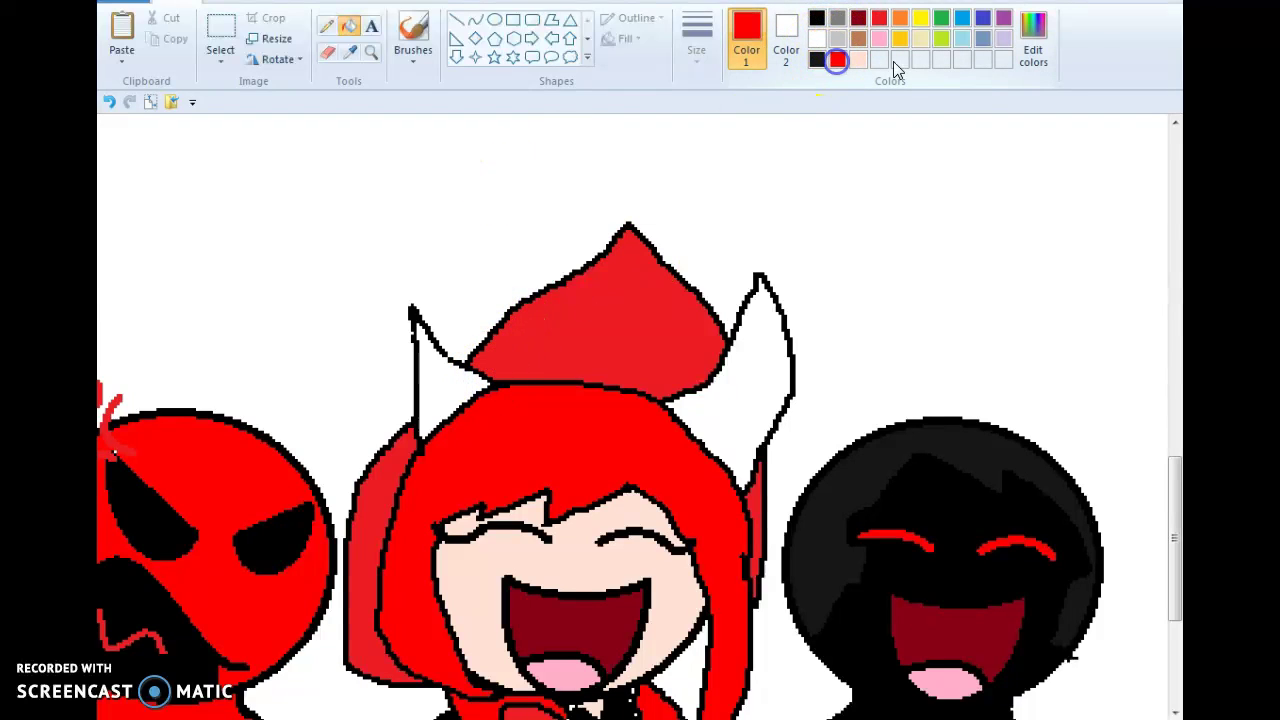
click(1056, 49)
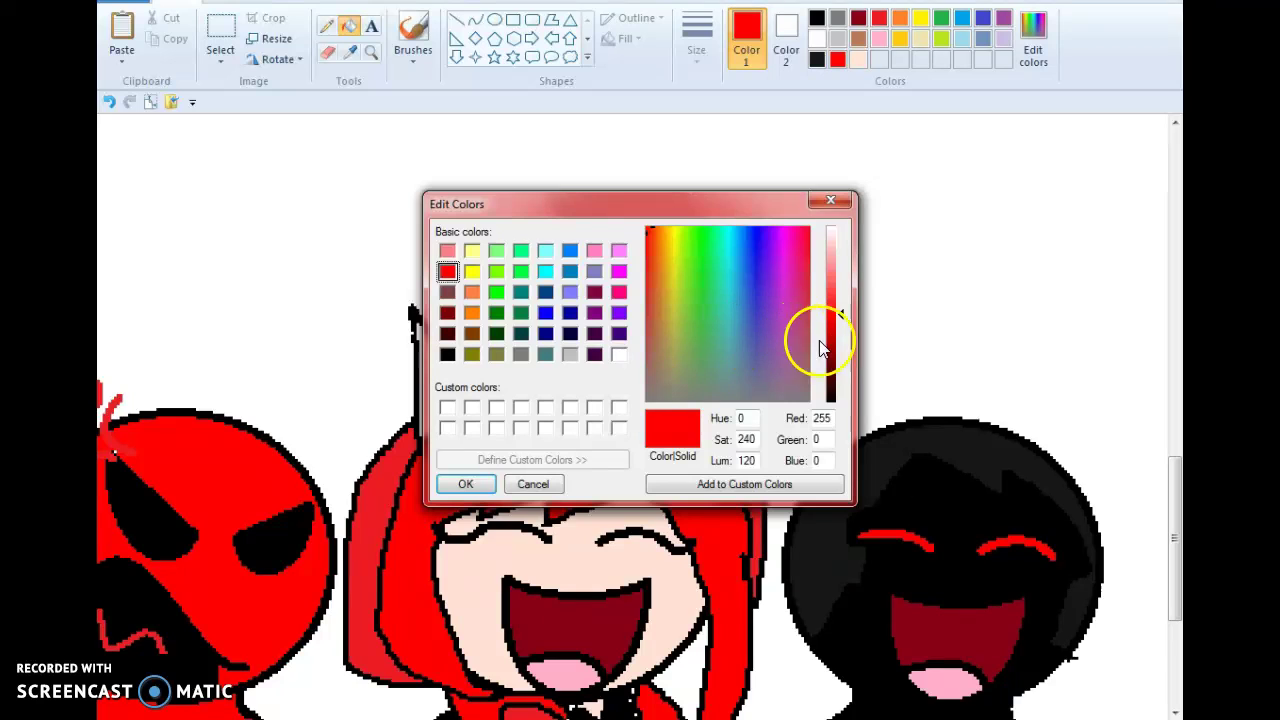
click(836, 372)
click(838, 312)
drag(838, 312, 836, 392)
click(470, 484)
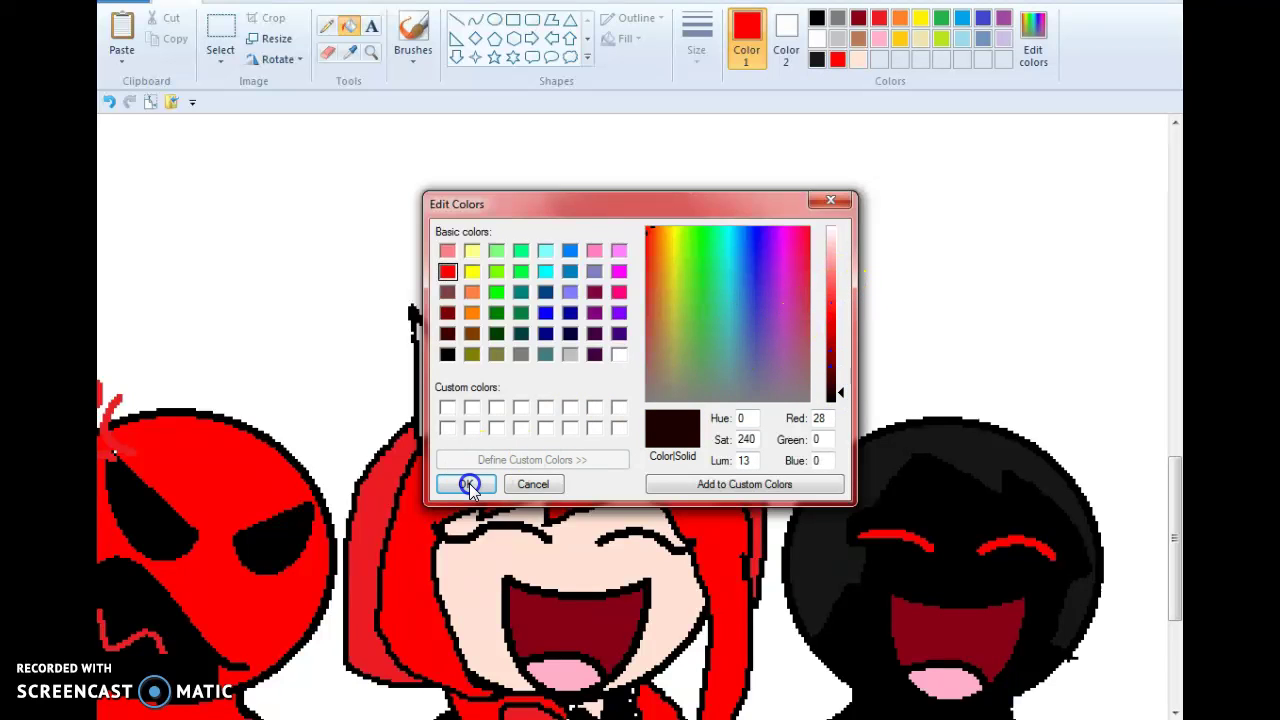
click(760, 385)
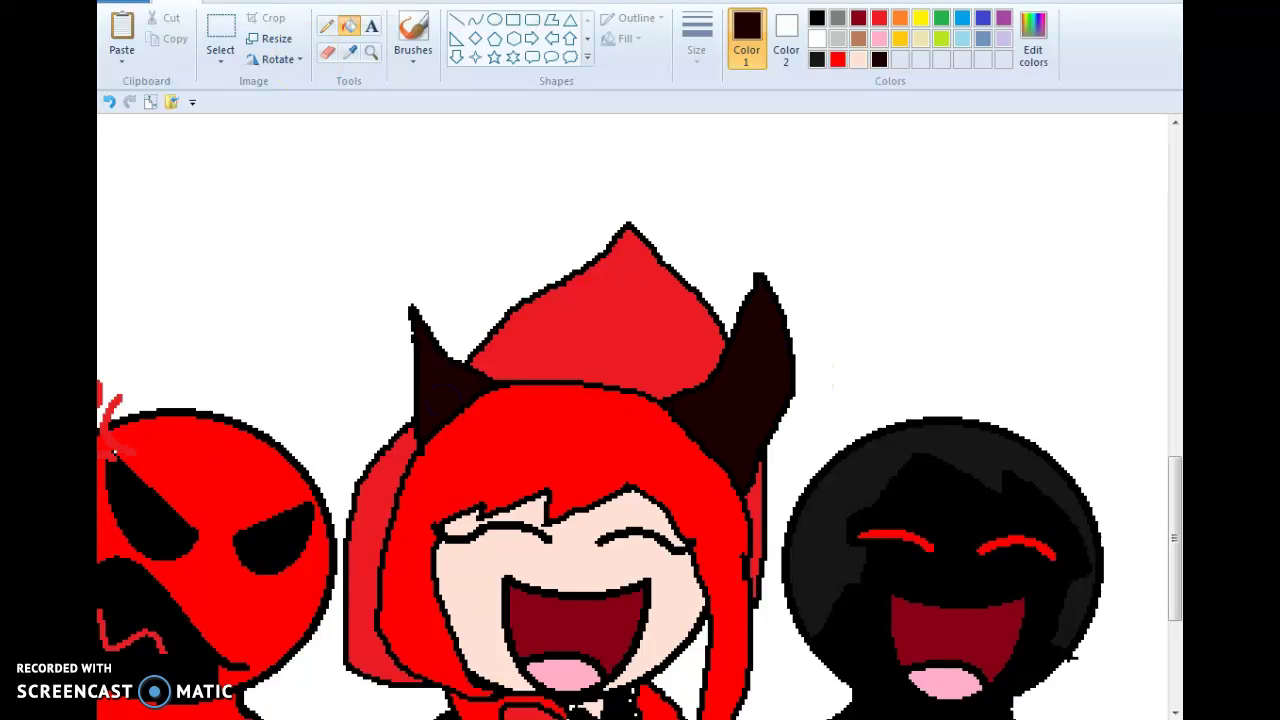
Close the finished stick-figure drawing.
click(200, 1)
click(160, 45)
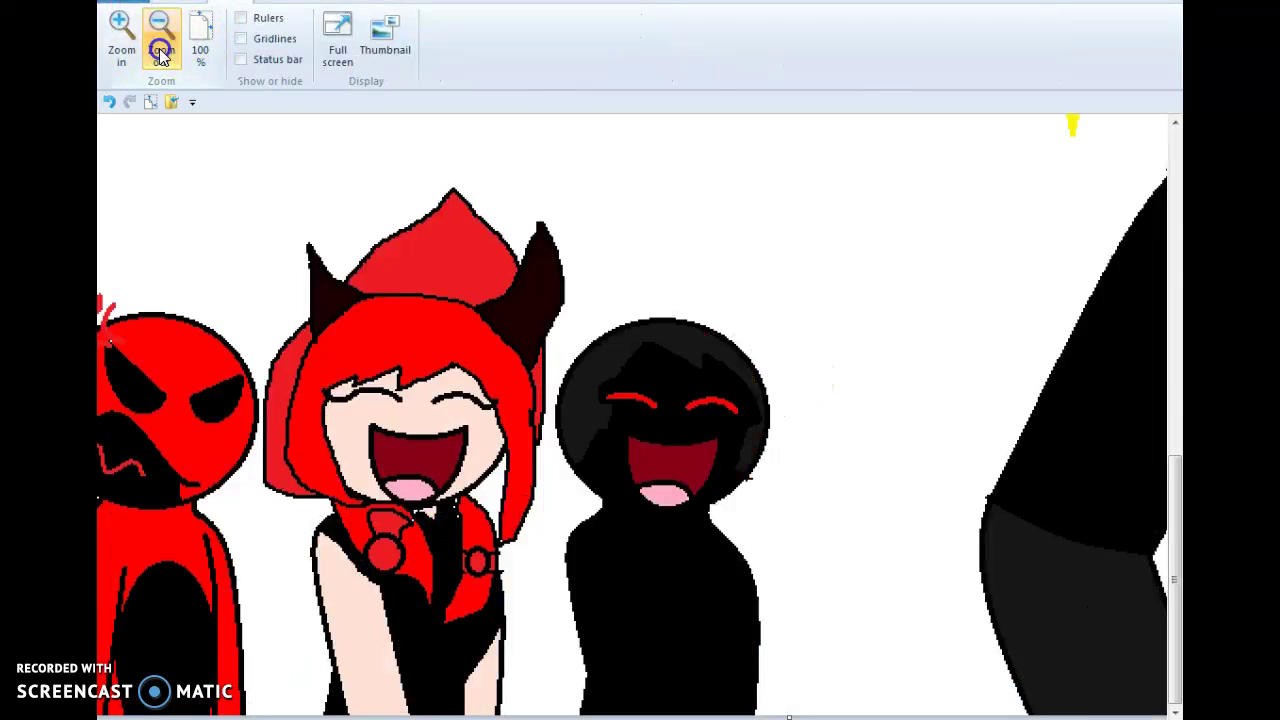
click(160, 45)
click(162, 50)
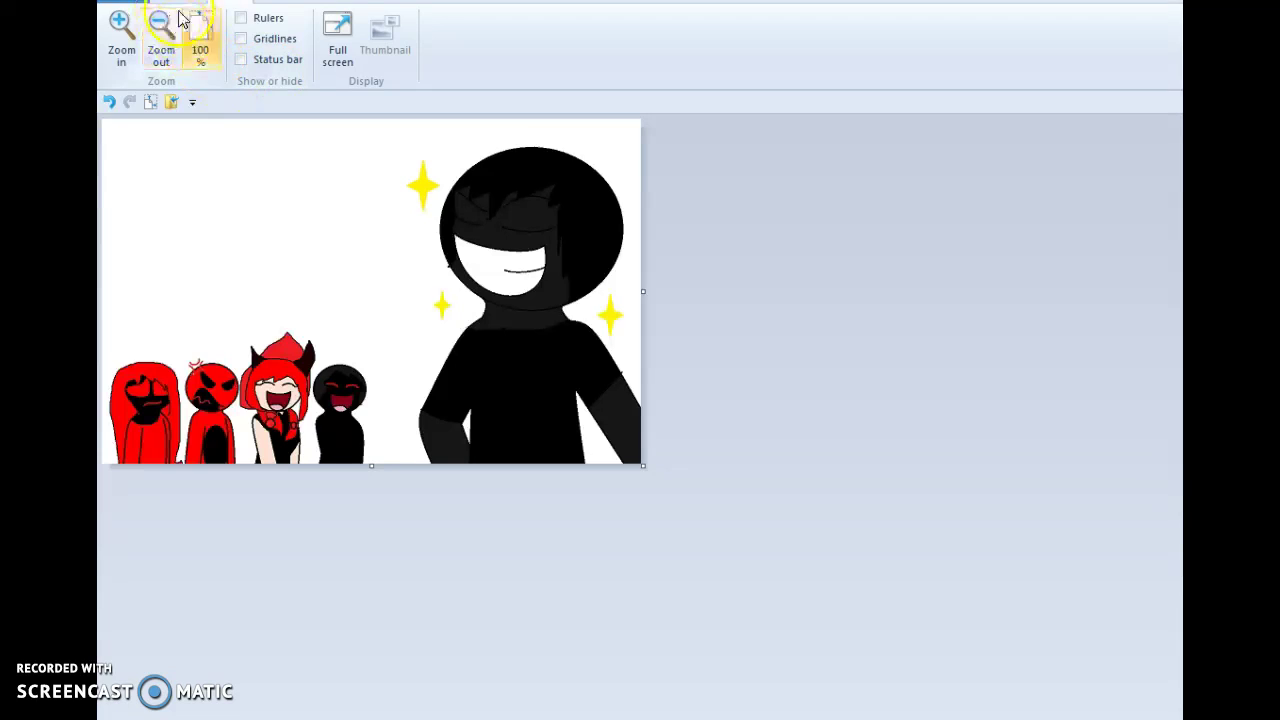
click(180, 4)
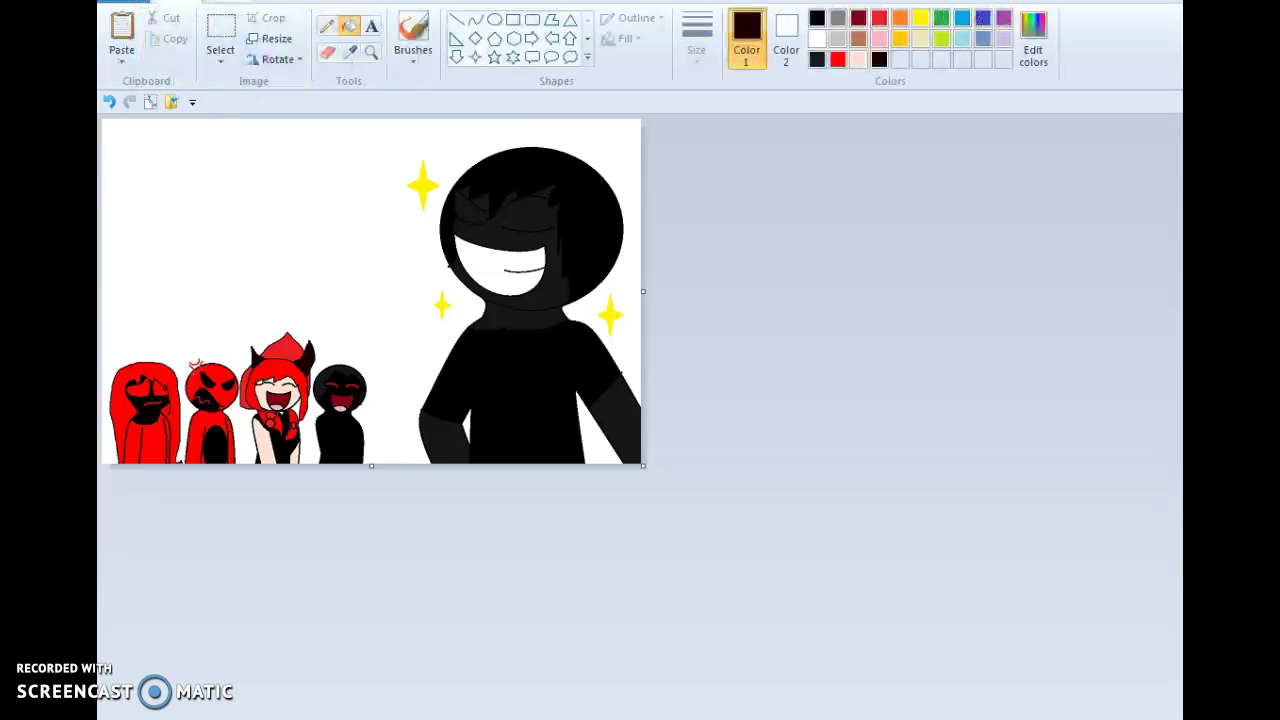
key(alt+F4)
click(594, 366)
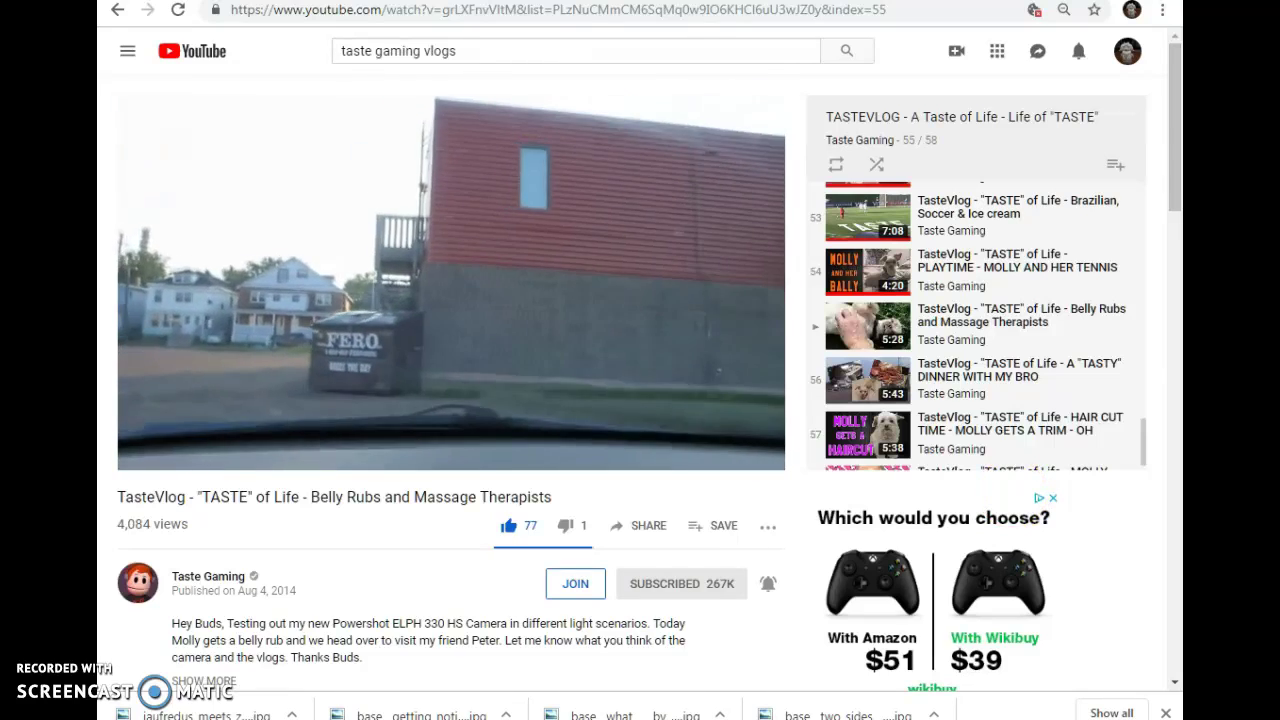
Open the draw_the_squad_7__girls_night base drawing in Paint and switch to the Pencil tool.
key(super)
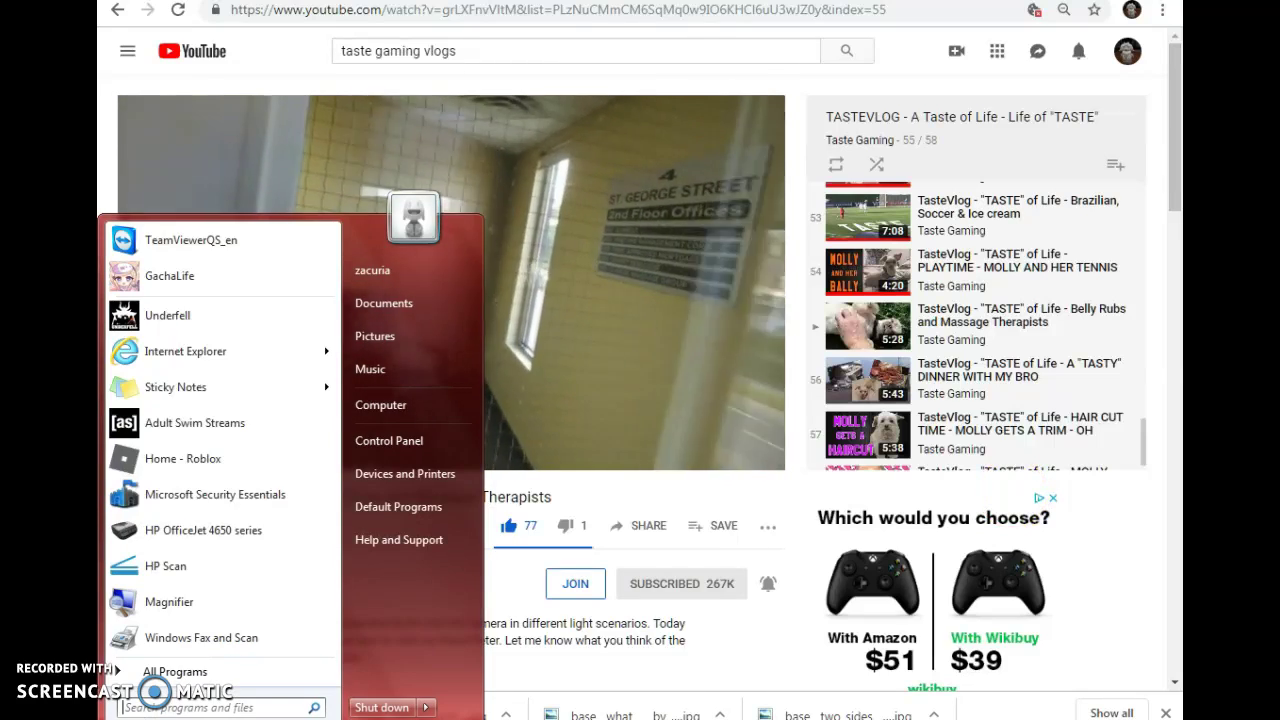
click(571, 634)
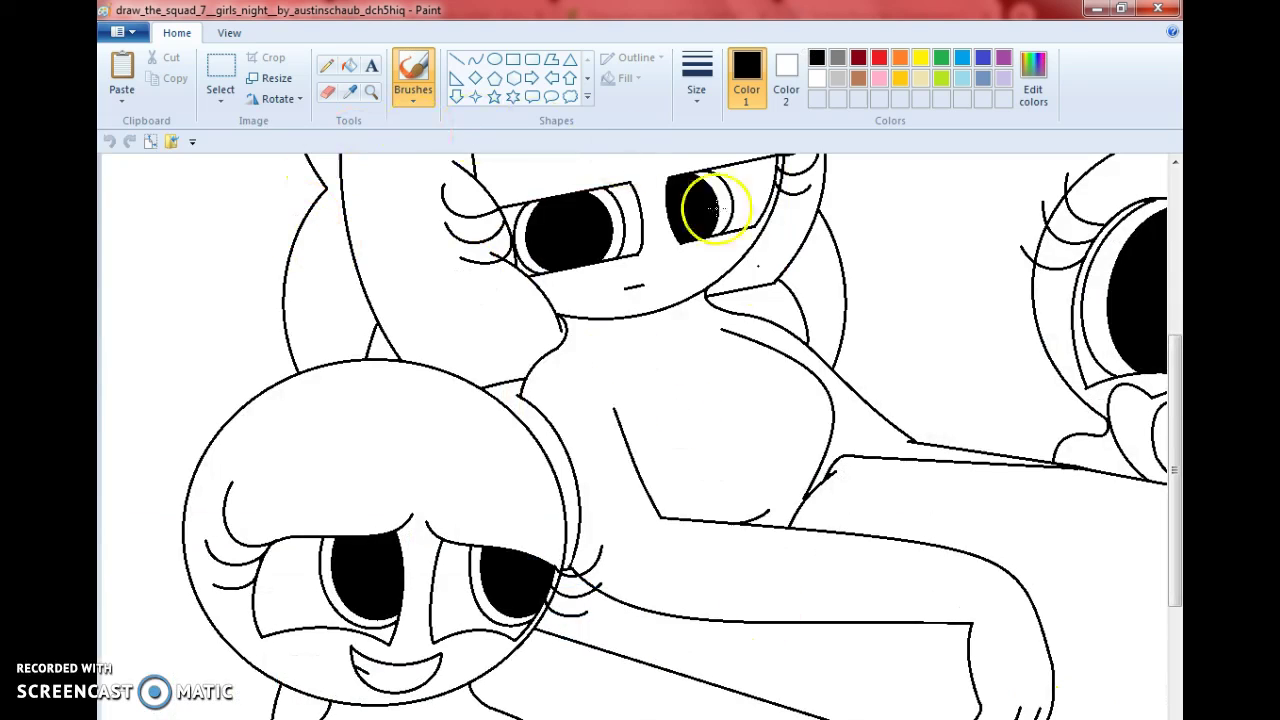
click(327, 67)
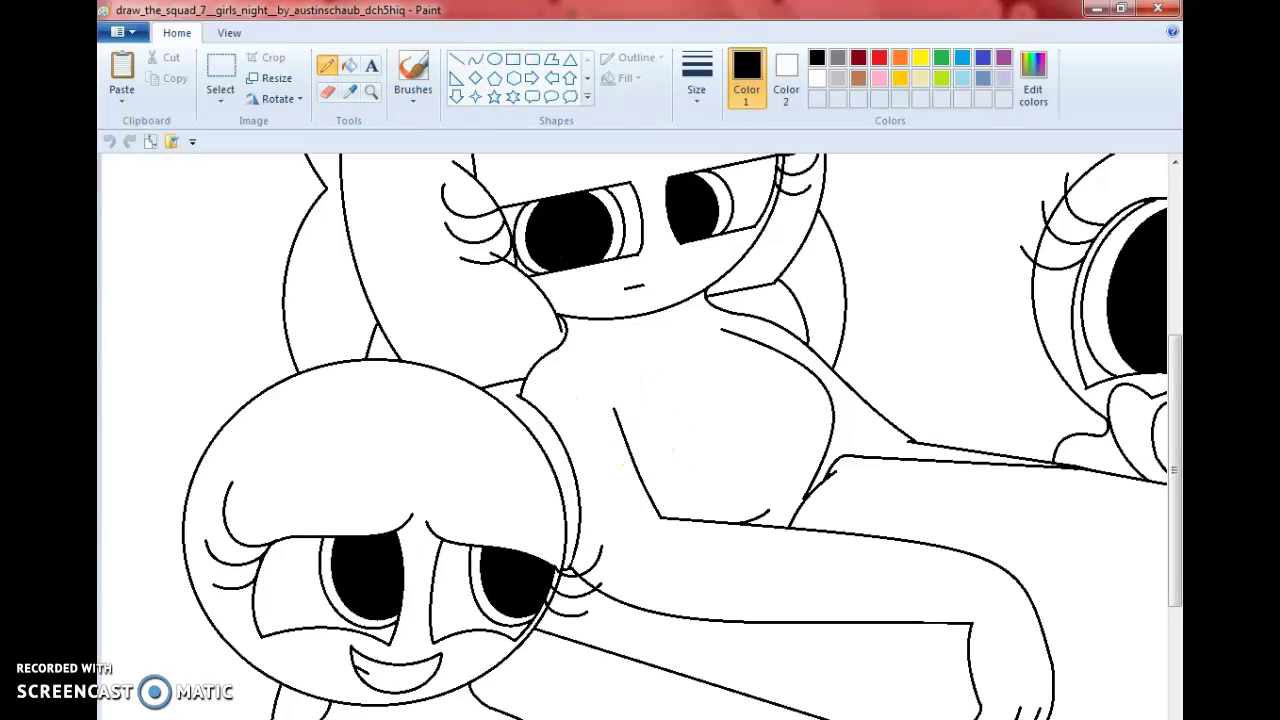